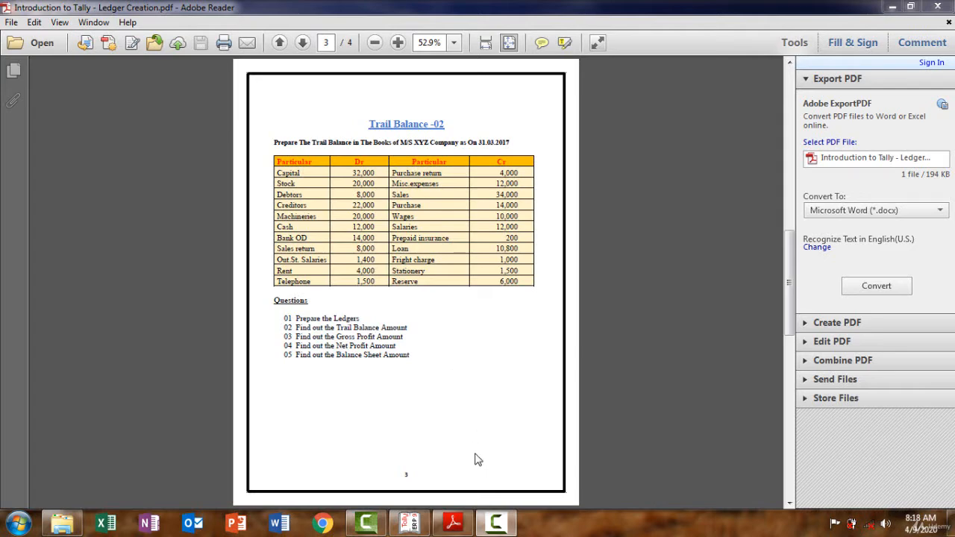
Switch from the trial balance PDF to Tally.ERP 9 and open single ledger creation for XYZ Company.
click(409, 524)
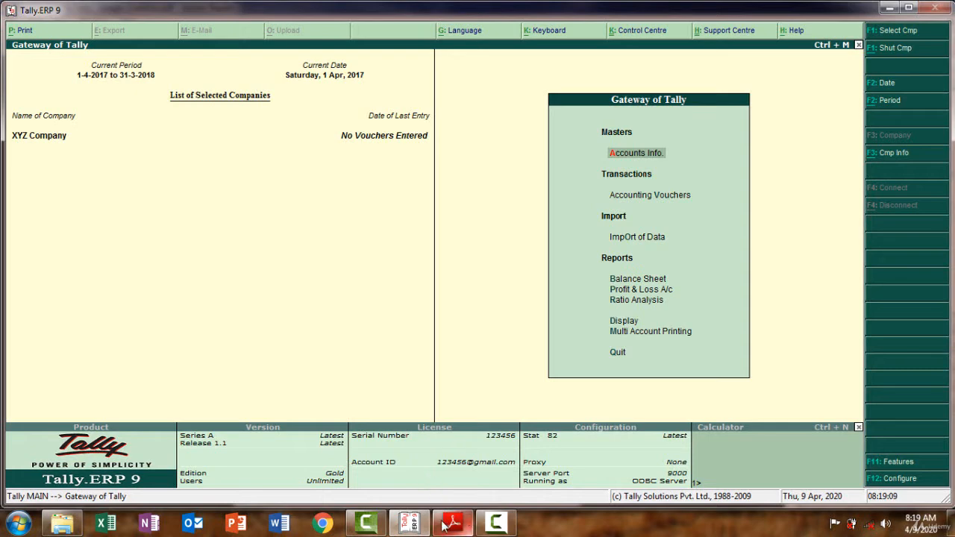
drag(493, 529, 418, 527)
click(496, 525)
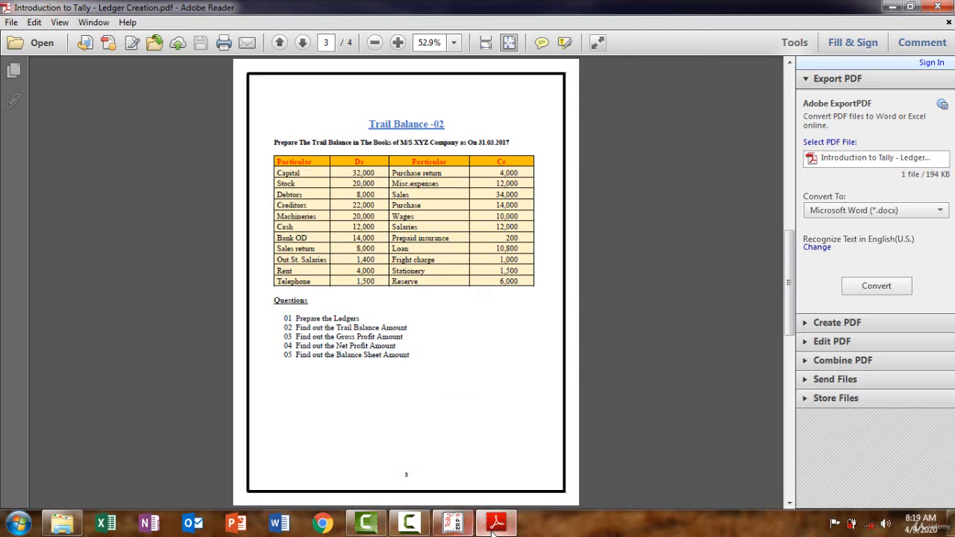
click(454, 523)
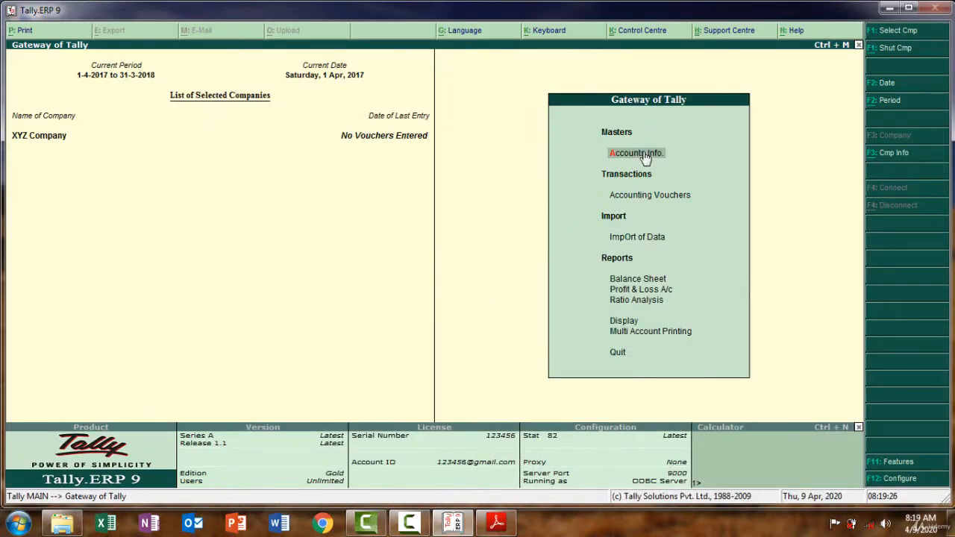
click(644, 157)
click(638, 221)
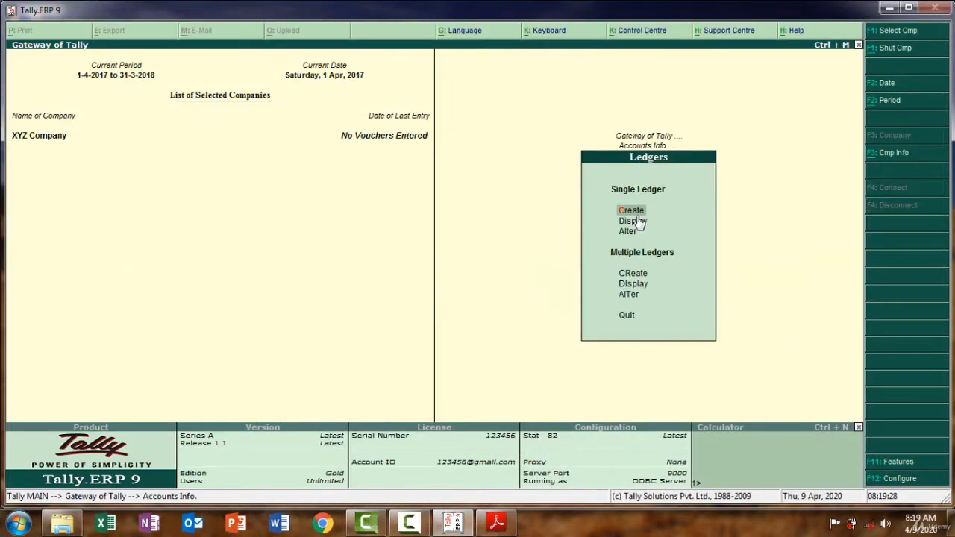
click(632, 210)
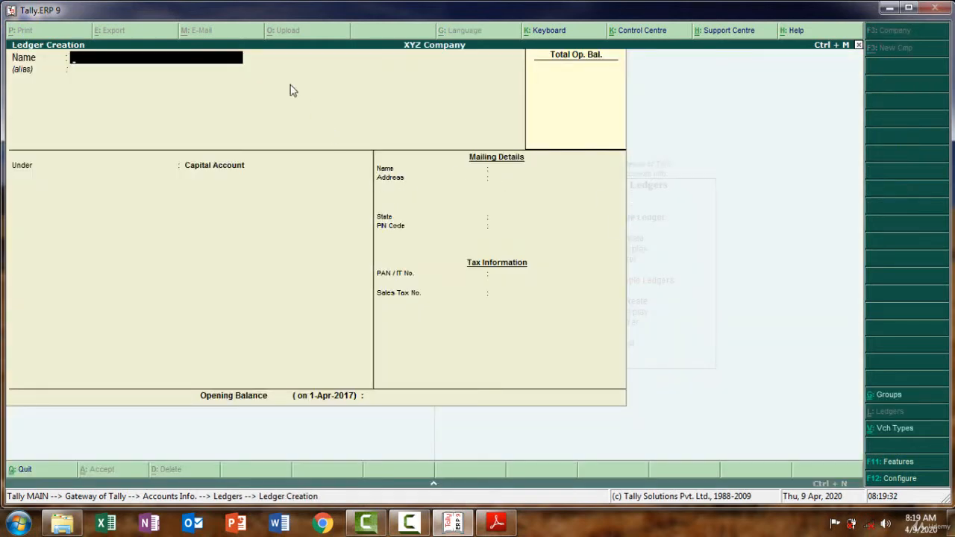
Name the new ledger Capital and keep it under the Capital Account group, leaving the mailing and tax details blank.
text(Capita)
key(Return)
key(Return)
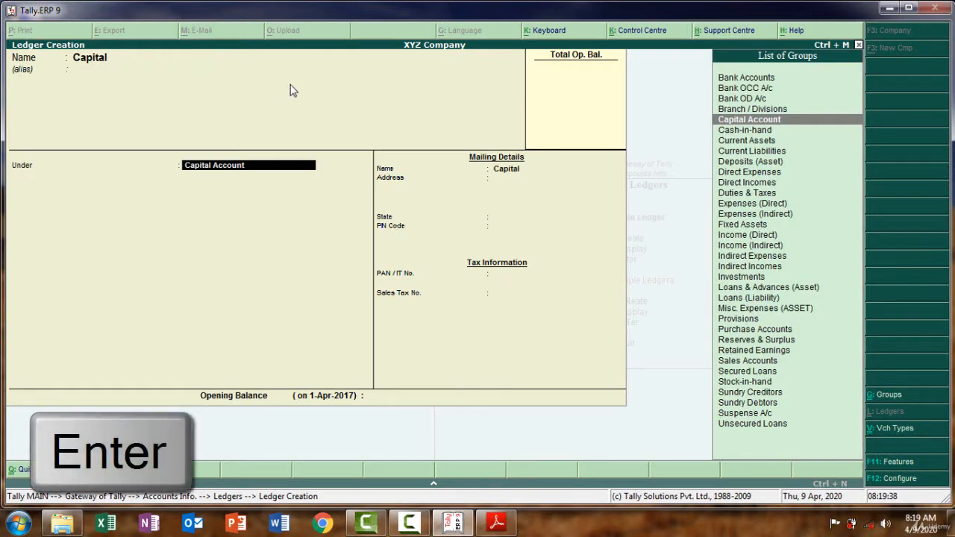
key(Return)
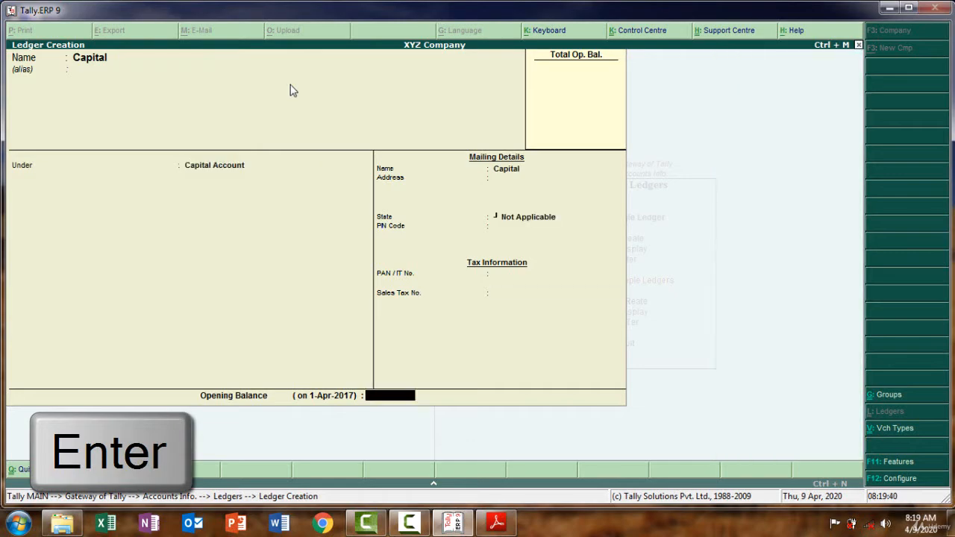
Look up the Capital amount in the trial balance PDF, then save the ledger with an opening balance of 32,000 Cr.
click(489, 527)
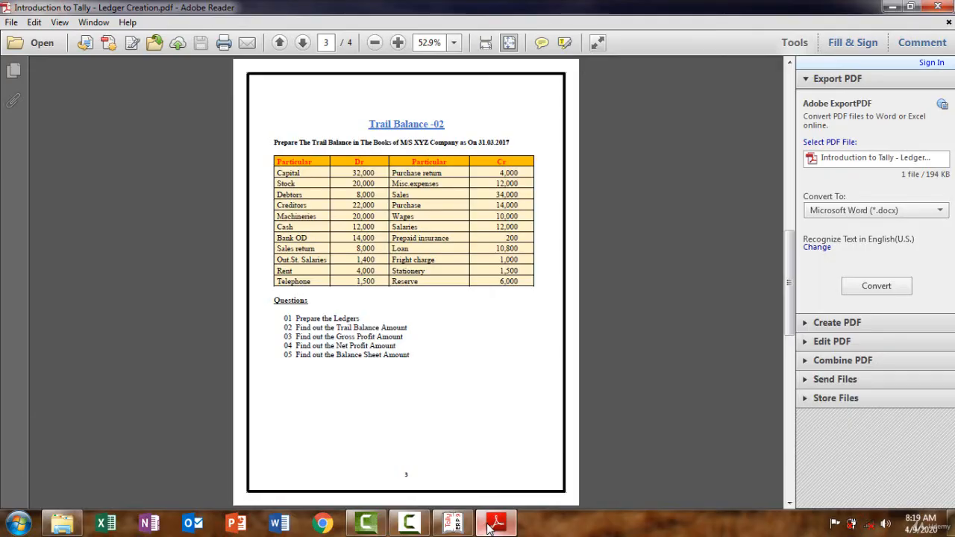
click(488, 527)
text(32000)
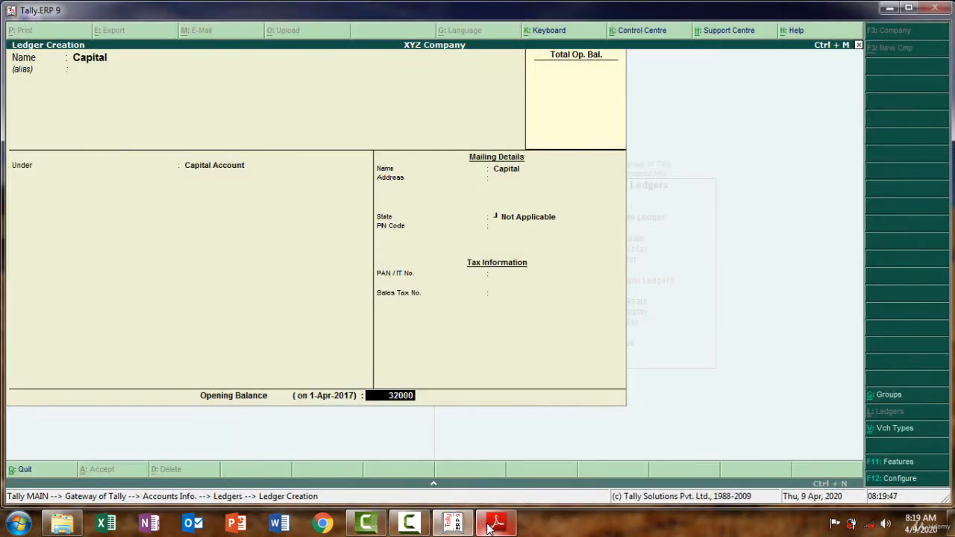
key(Return)
key(Return)
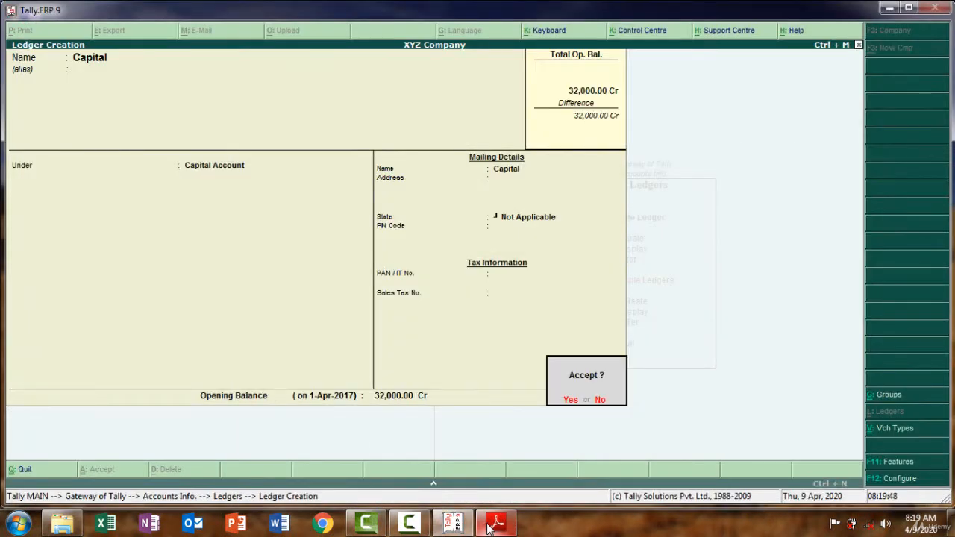
key(Return)
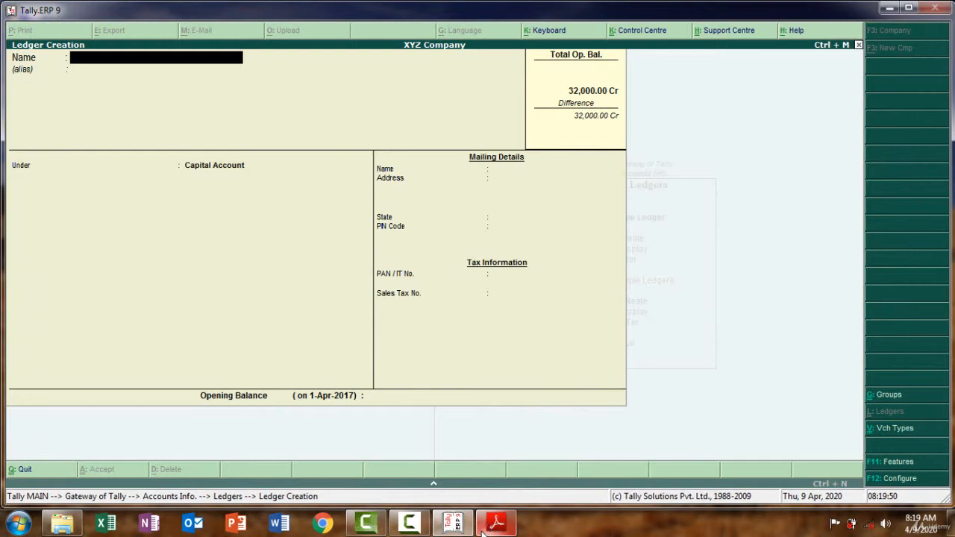
Look up the Stock entry below Capital in the trial balance PDF and return to Tally.ERP 9.
click(494, 525)
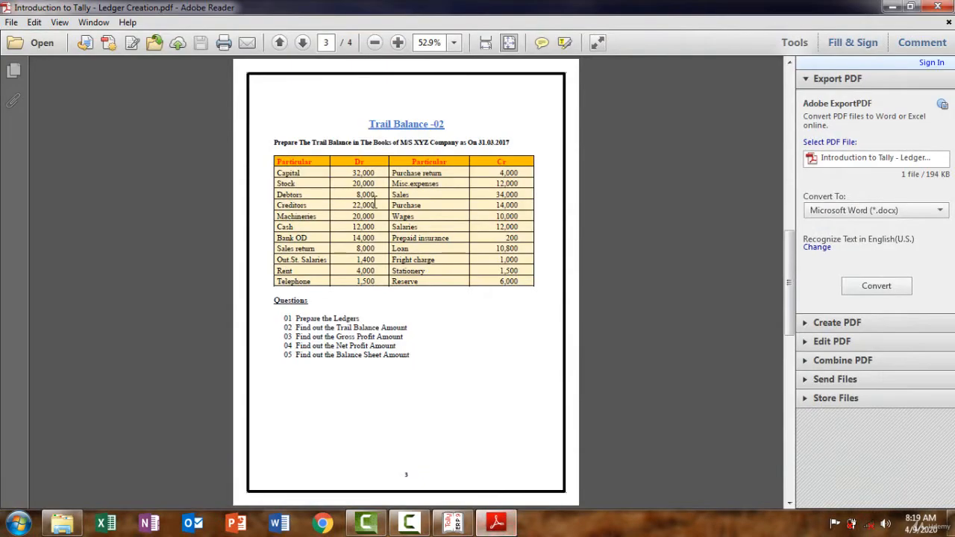
mouse_move(312, 180)
mouse_down()
mouse_move(448, 187)
mouse_move(302, 185)
mouse_up()
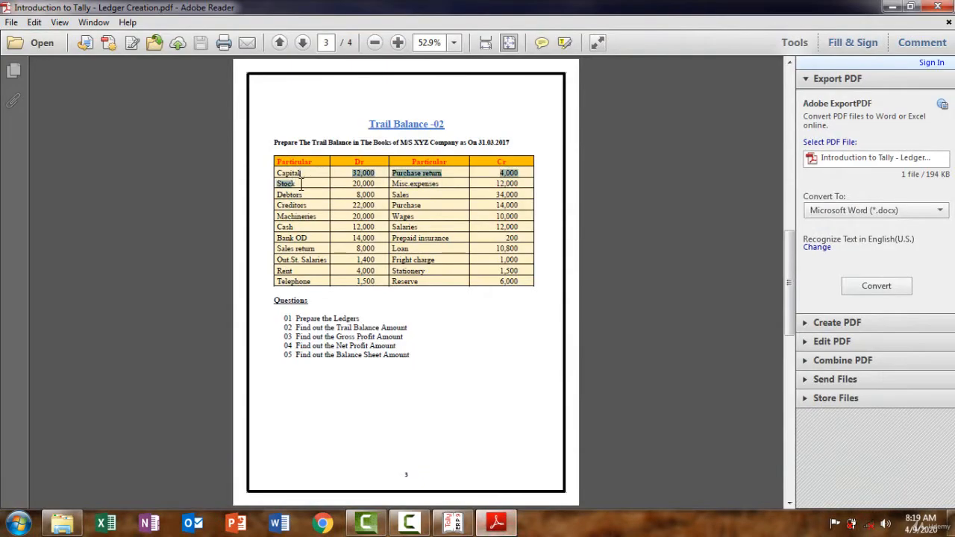
double_click(301, 185)
click(298, 184)
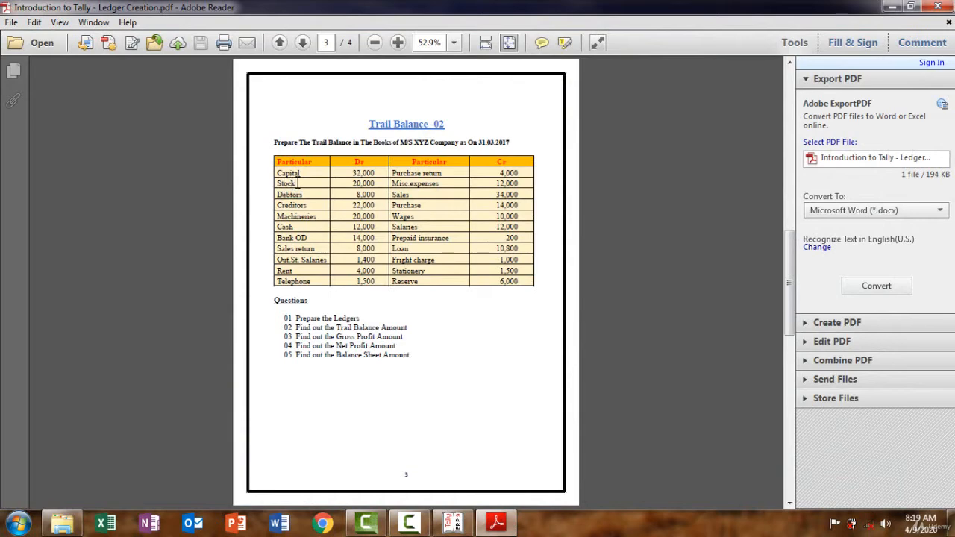
drag(298, 184, 278, 175)
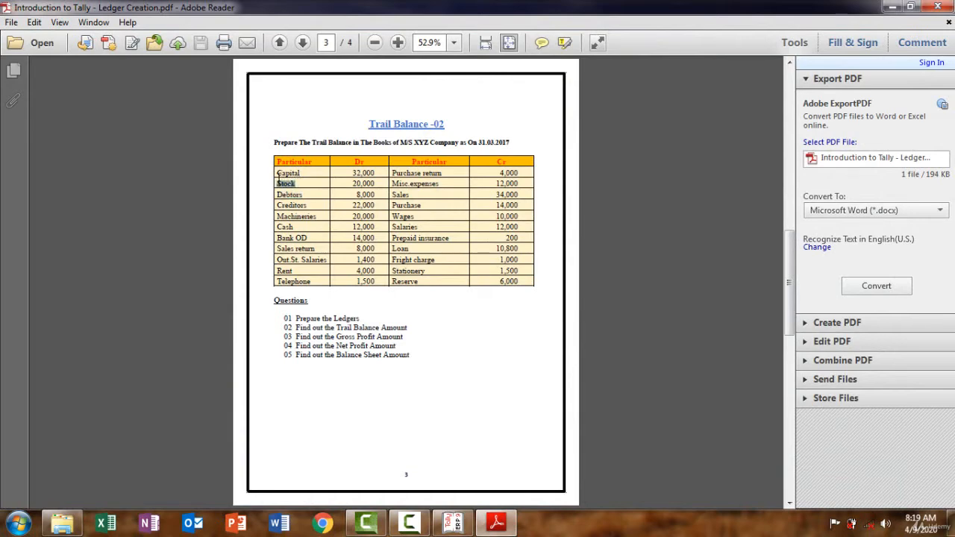
click(505, 531)
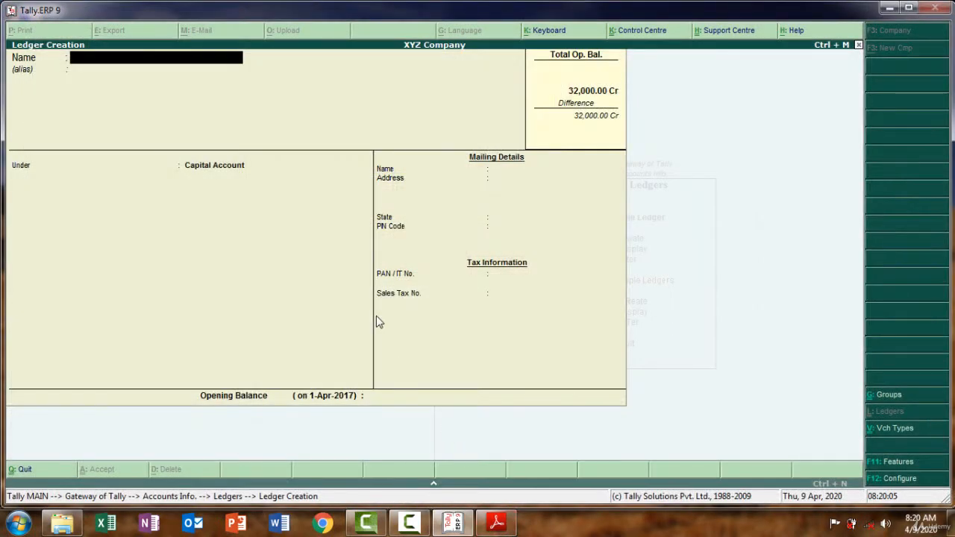
Name the new ledger Stock and place it under the Stock-in-Hand group.
text(Stock)
key(Return)
key(Return)
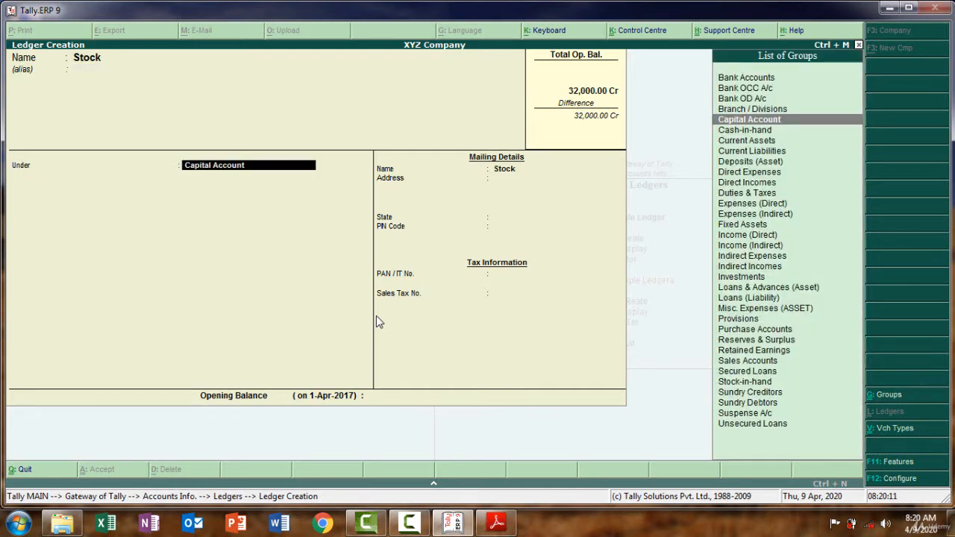
text(S)
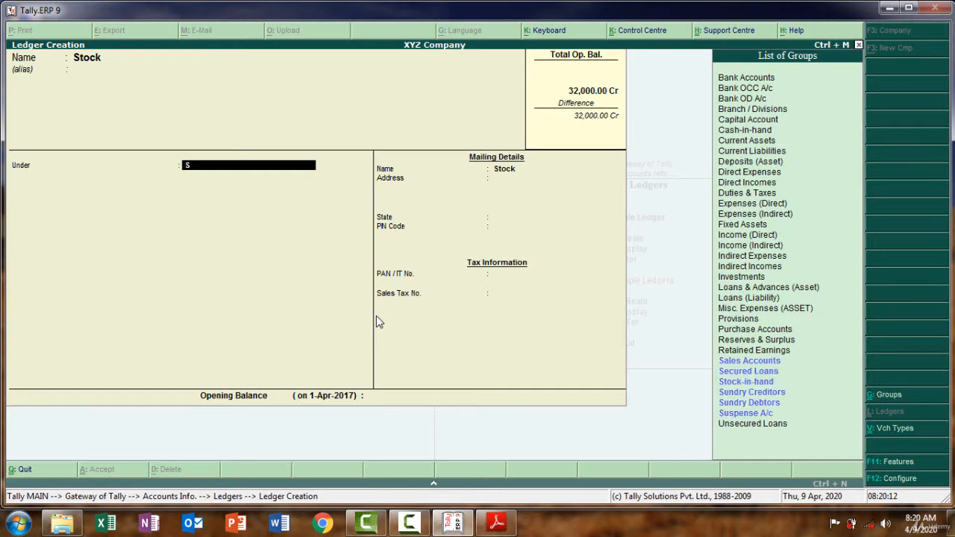
text(to)
key(Return)
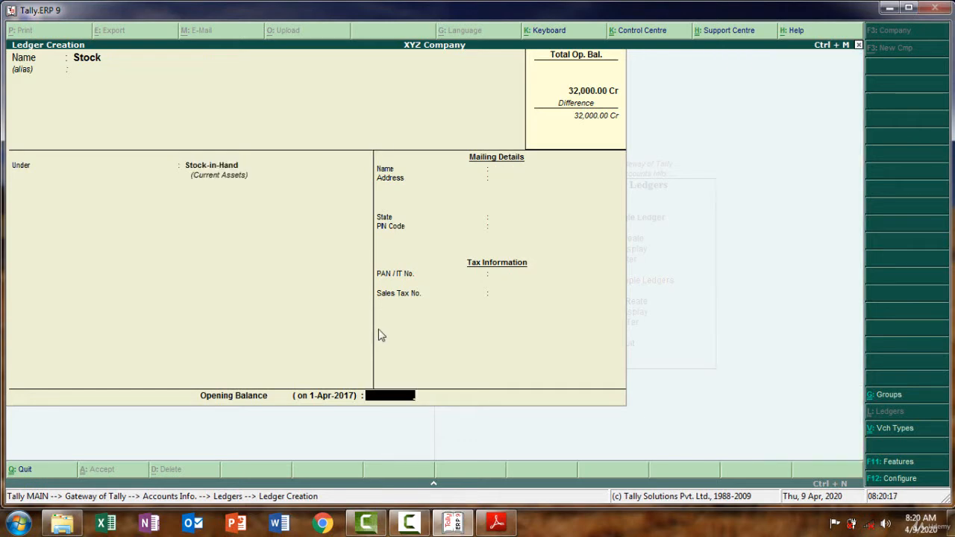
Look up the Stock amount in the trial balance PDF, then save the ledger with an opening balance of 20,000 Dr.
click(503, 522)
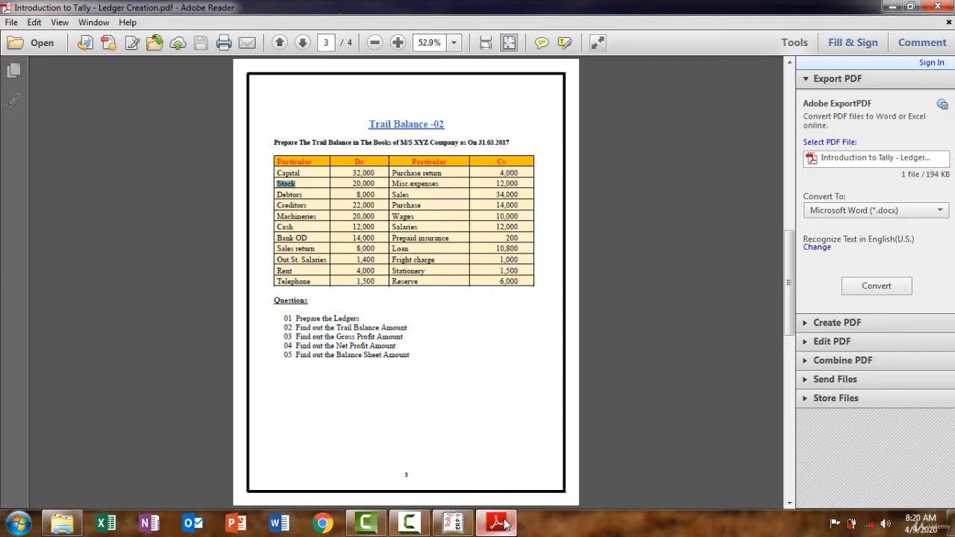
click(503, 522)
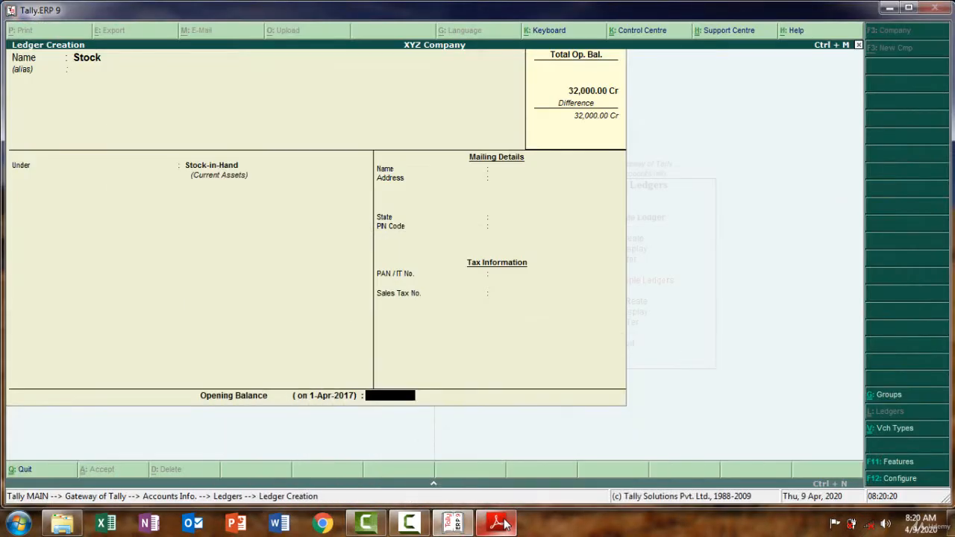
text(20000)
key(Return)
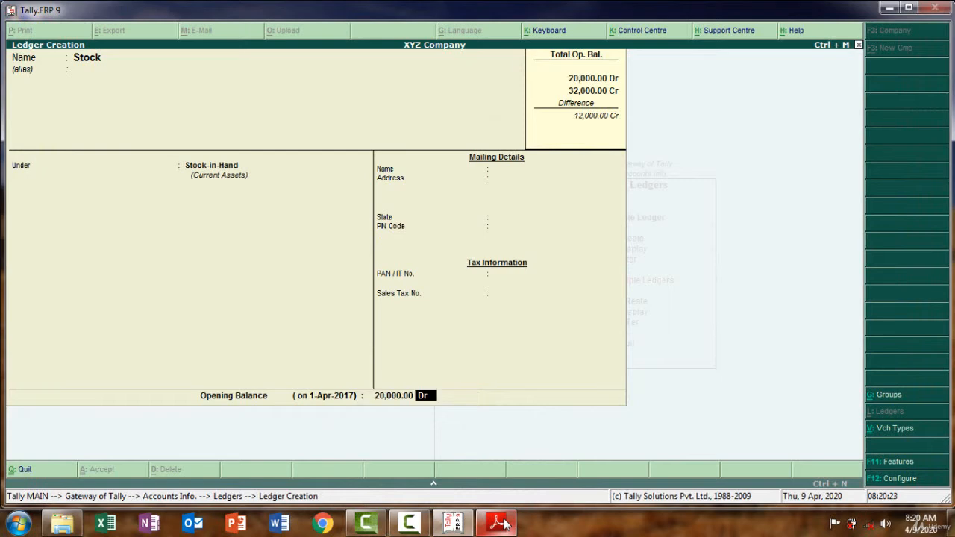
text(d)
key(Return)
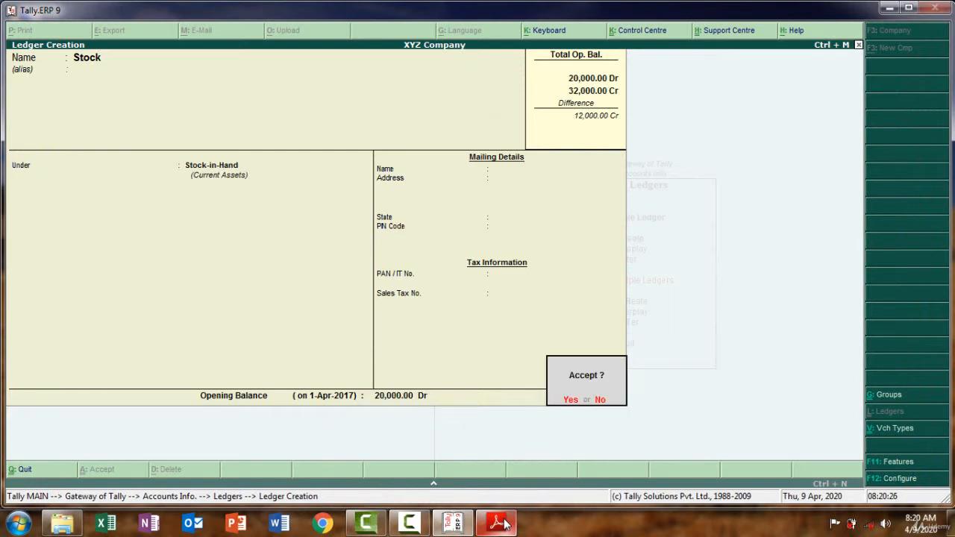
key(Return)
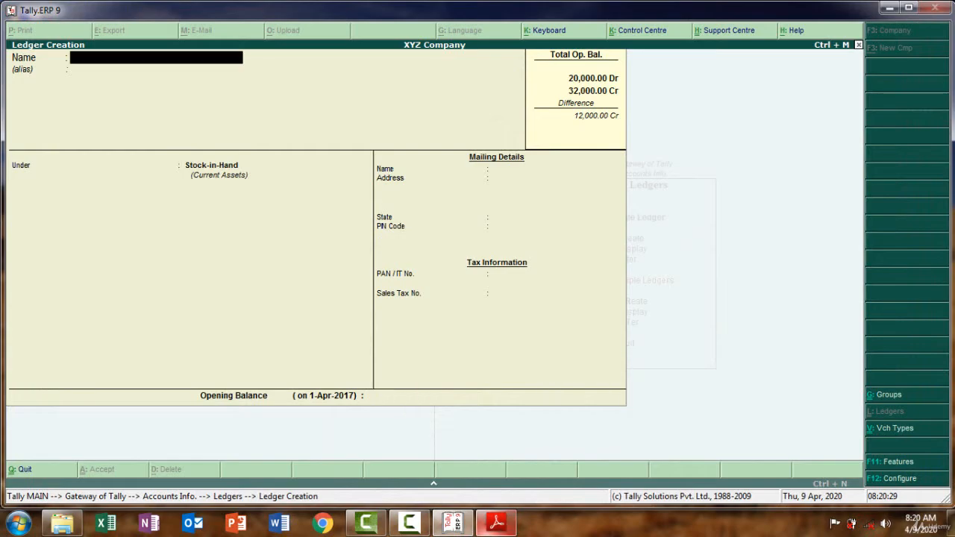
Take the Debtors entry from the trial balance PDF and enter it as the new ledger's name in Tally.ERP 9.
key(alt+Tab)
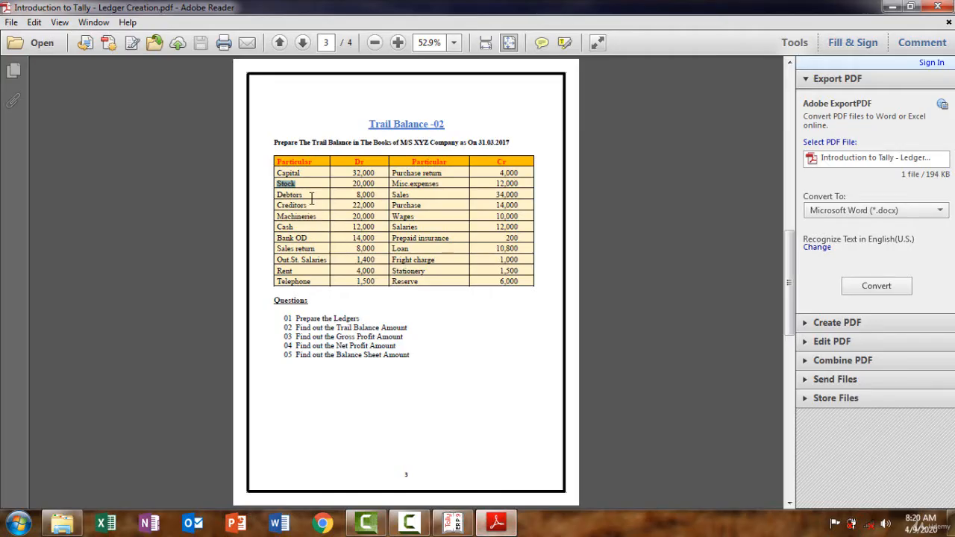
drag(307, 196, 278, 189)
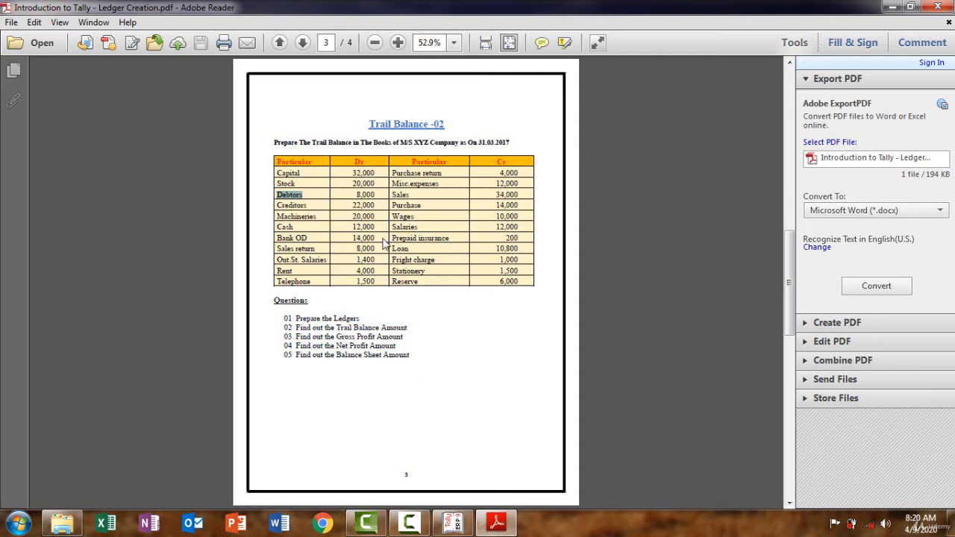
key(alt+Tab)
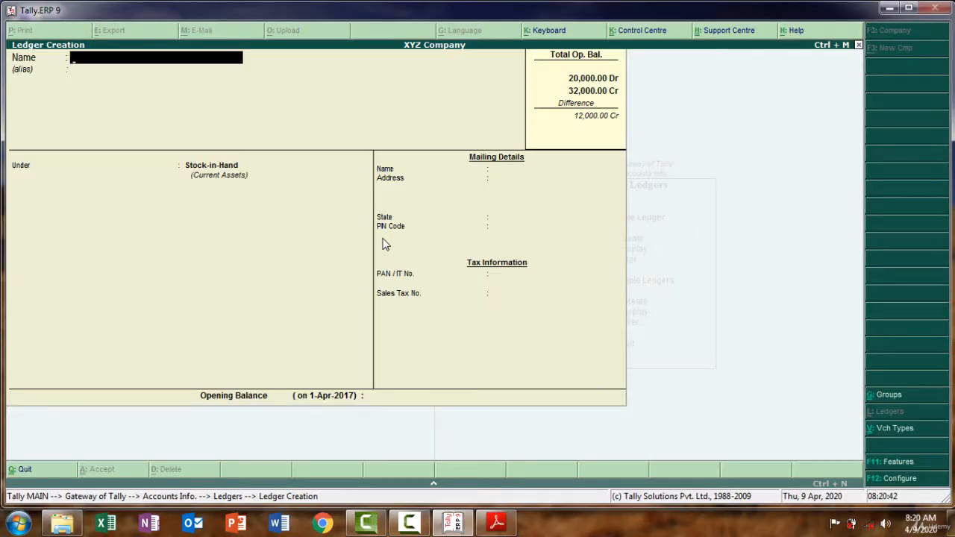
key(ctrl+alt+v)
key(Return)
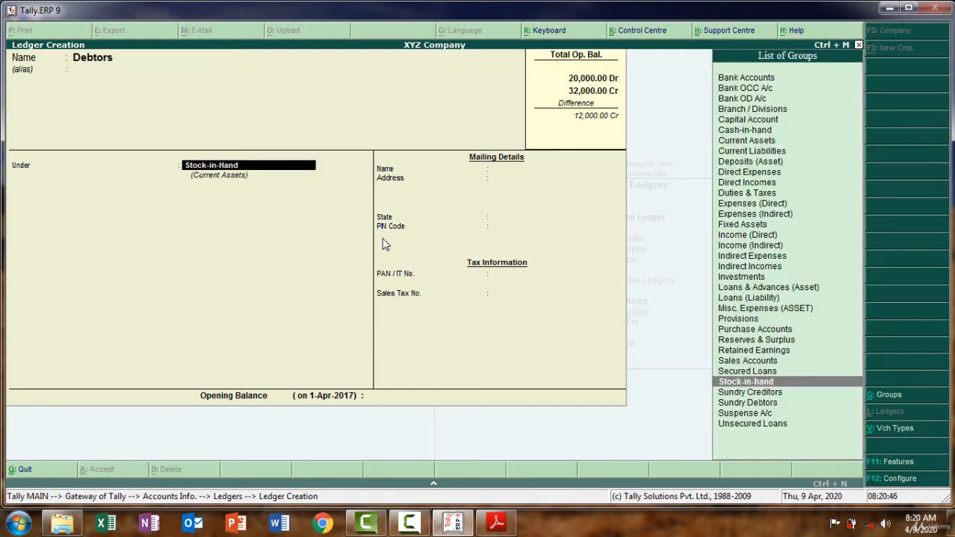
Place the Debtors ledger under the Sundry Debtors group.
text(s)
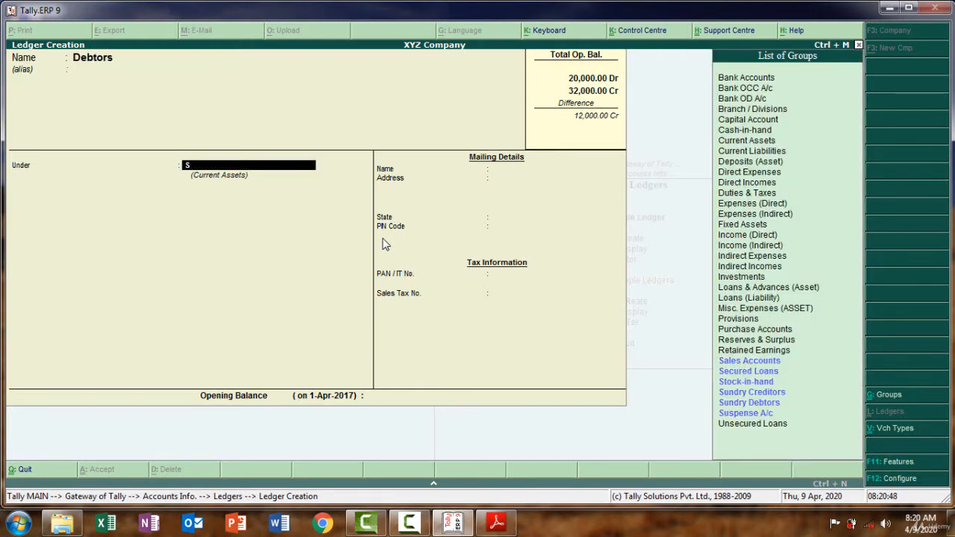
text(un)
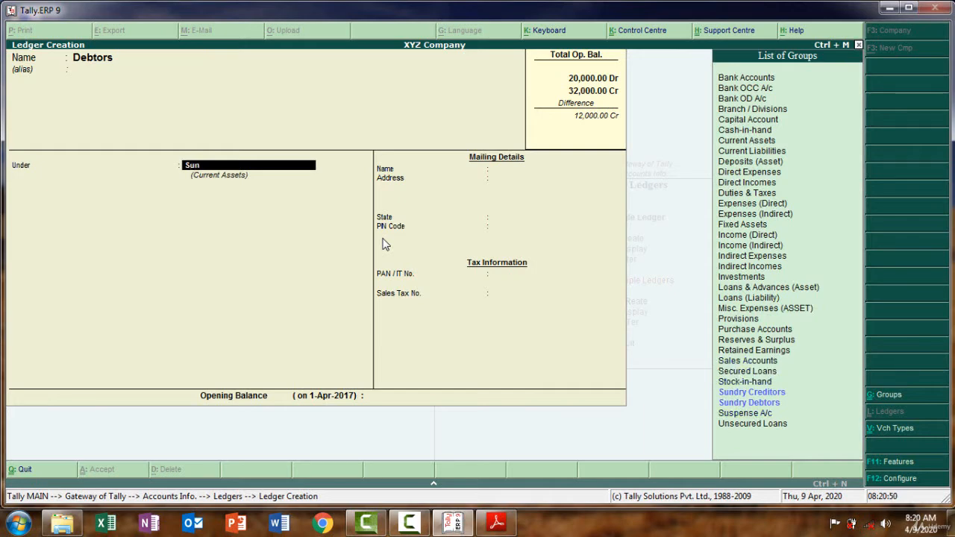
key(Down)
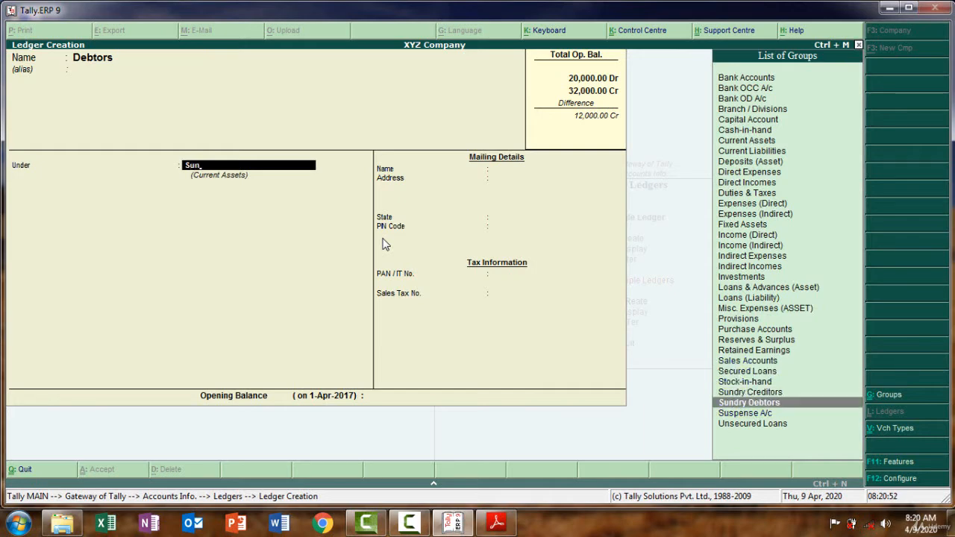
key(Return)
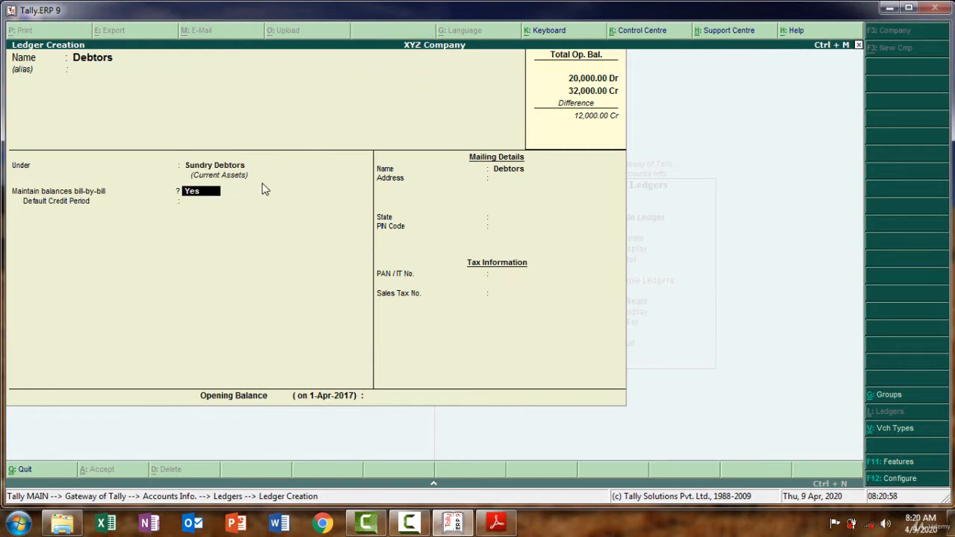
Set Maintain balances bill-by-bill to No for Debtors and leave its mailing and tax details at their defaults.
text(no)
key(Return)
key(Return)
key(Return)
key(Return)
key(Return)
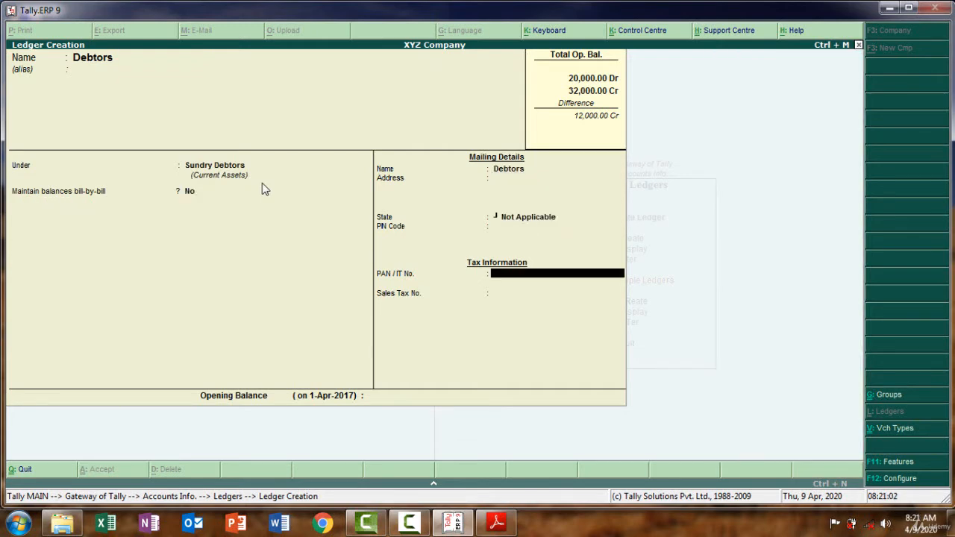
key(Return)
key(Return)
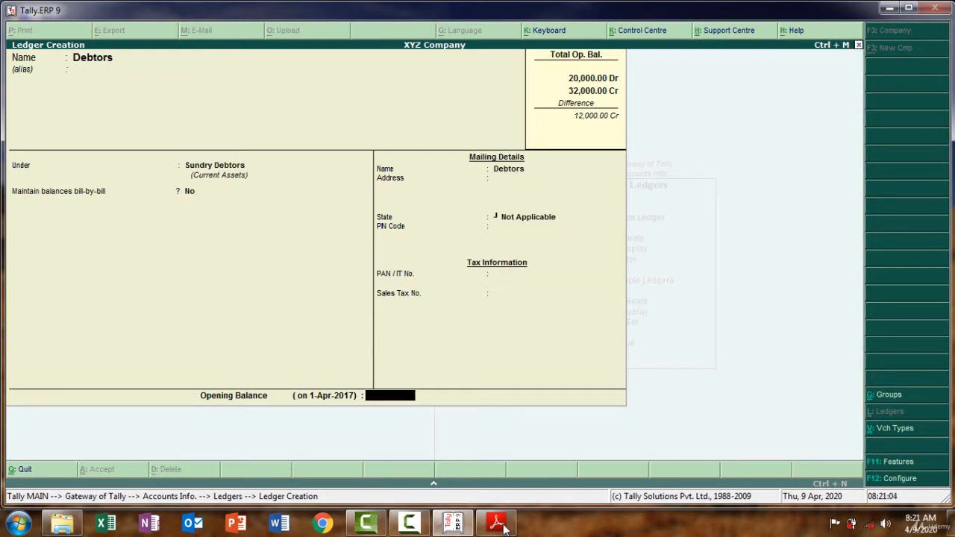
Look up the Debtors amount in the trial balance PDF, then save the Tally ledger with an opening balance of 8,000 Dr.
click(504, 527)
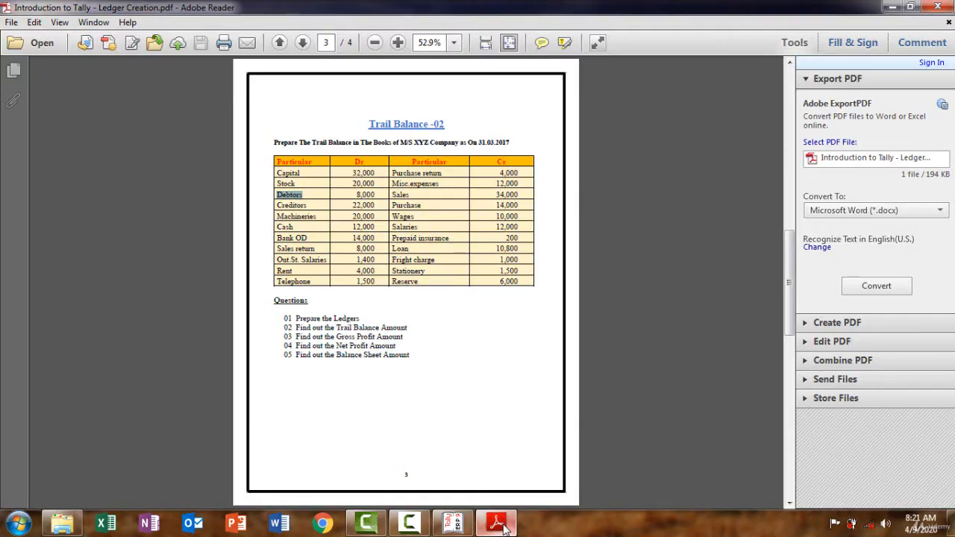
click(504, 527)
text(8000)
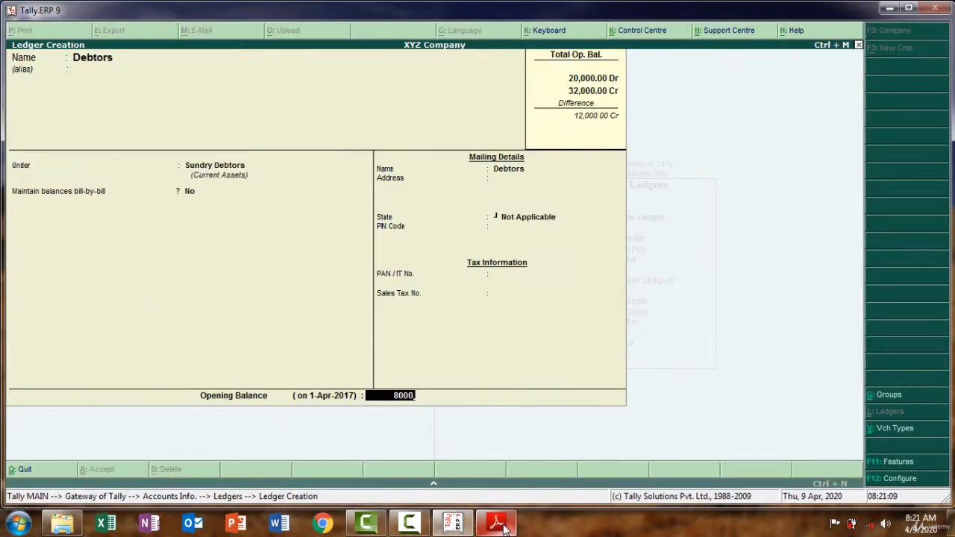
key(Return)
key(Return)
key(Return)
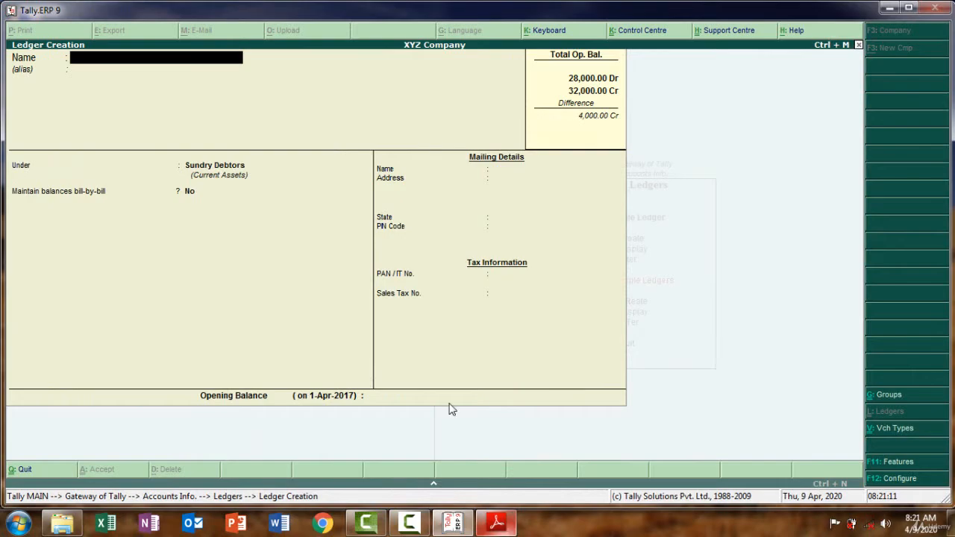
Copy the Creditors entry from the trial balance PDF and enter it as the new ledger's name in Tally.ERP 9.
key(alt+Tab)
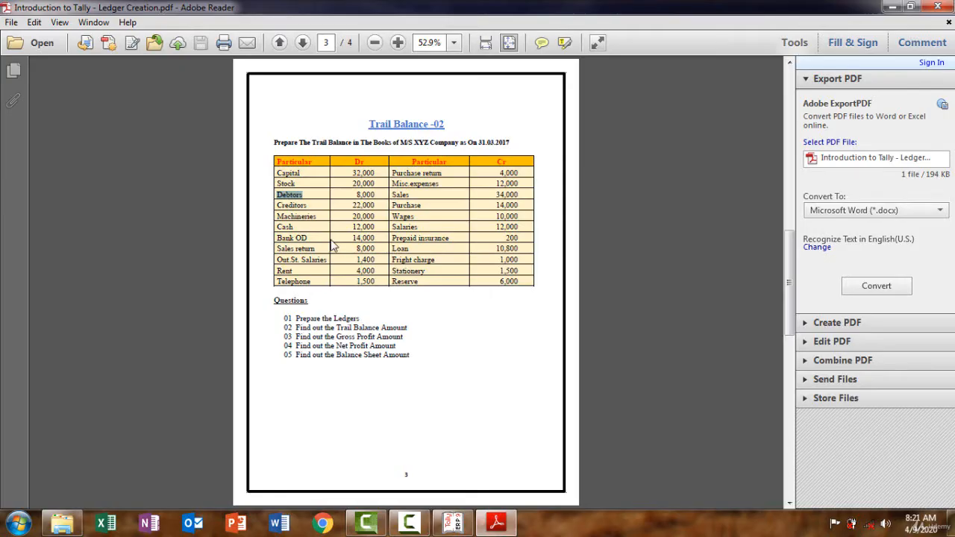
drag(312, 205, 276, 205)
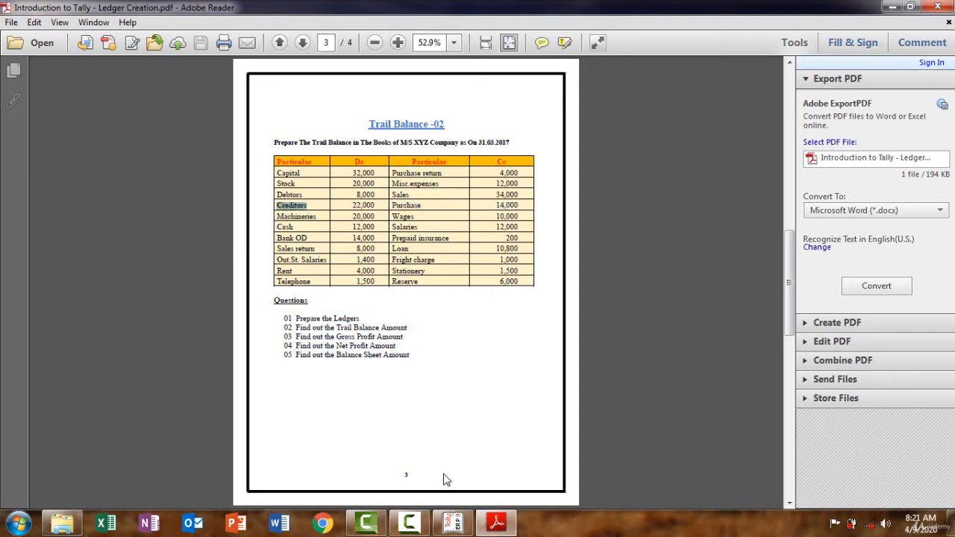
click(500, 529)
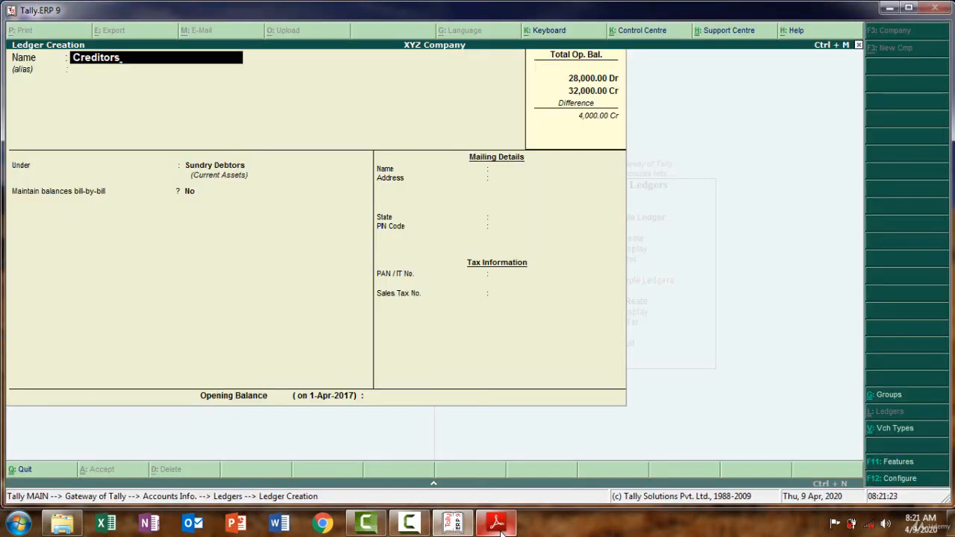
key(Return)
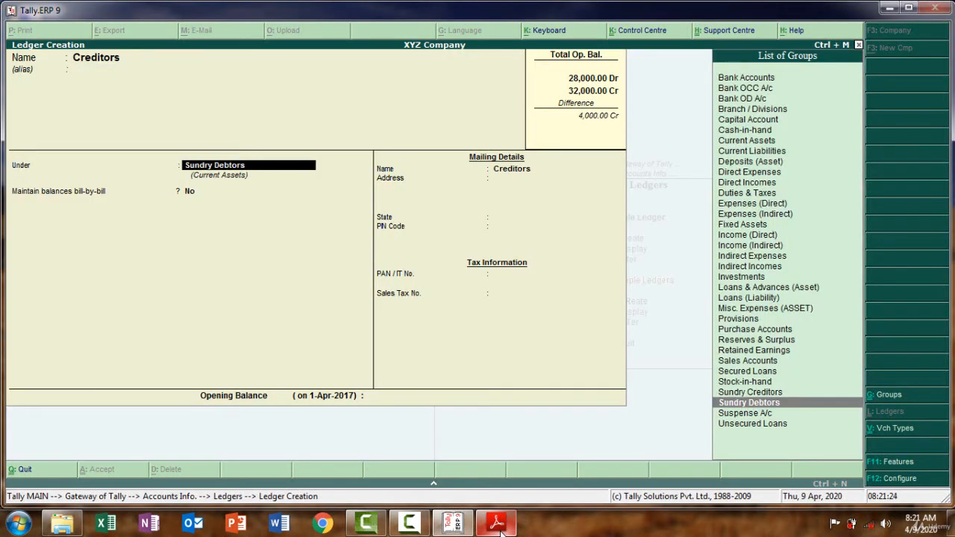
Place the Creditors ledger under the Sundry Creditors group, leaving bill-by-bill at No and the mailing and tax details at their defaults.
text(su)
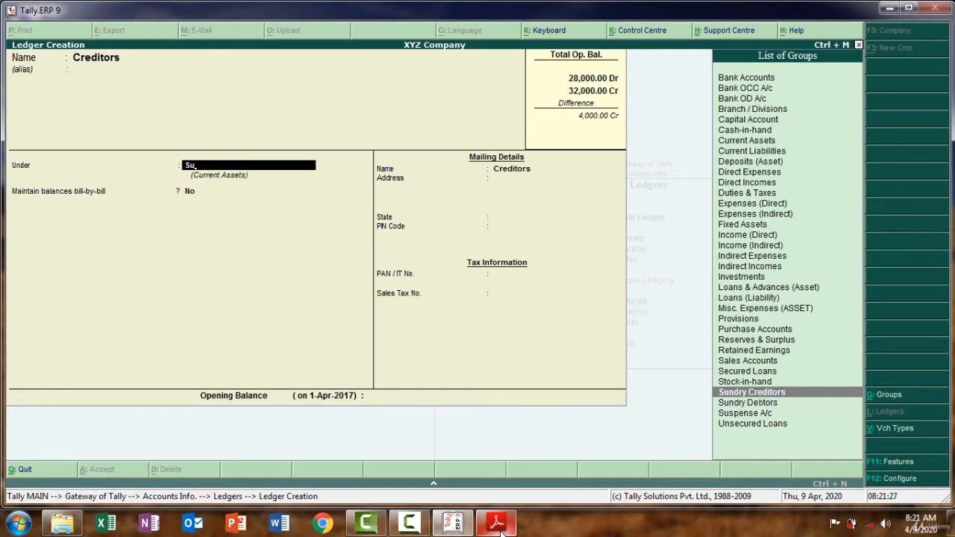
key(Return)
key(Return)
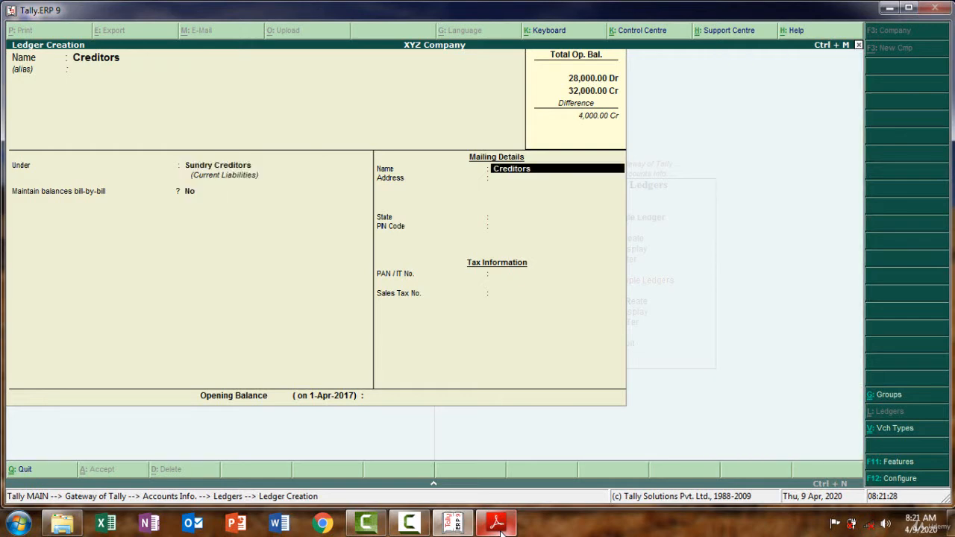
key(Return)
key(Return)
key(Return)
key(Return)
key(Return)
key(Return)
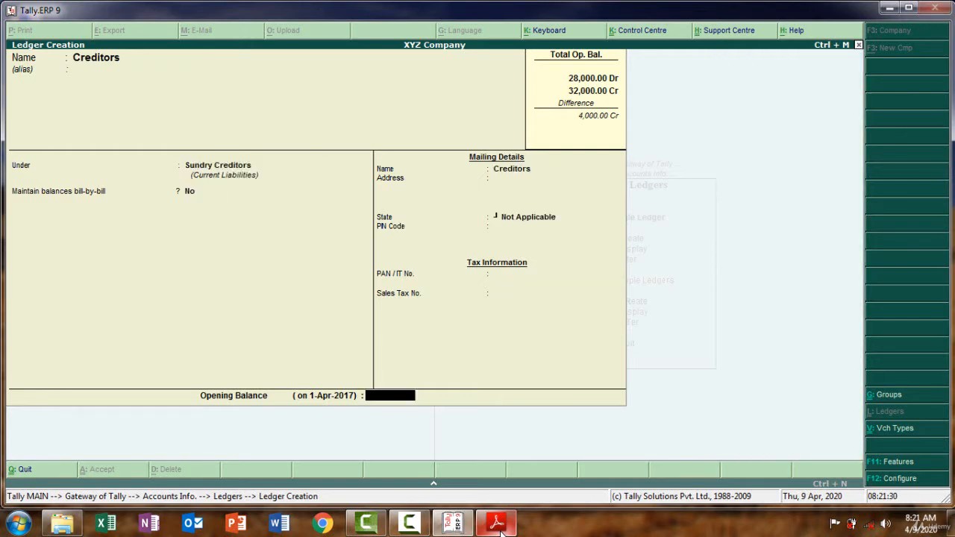
Enter an opening balance of 22,000 for Creditors and save the ledger.
text(22000)
key(Return)
key(Return)
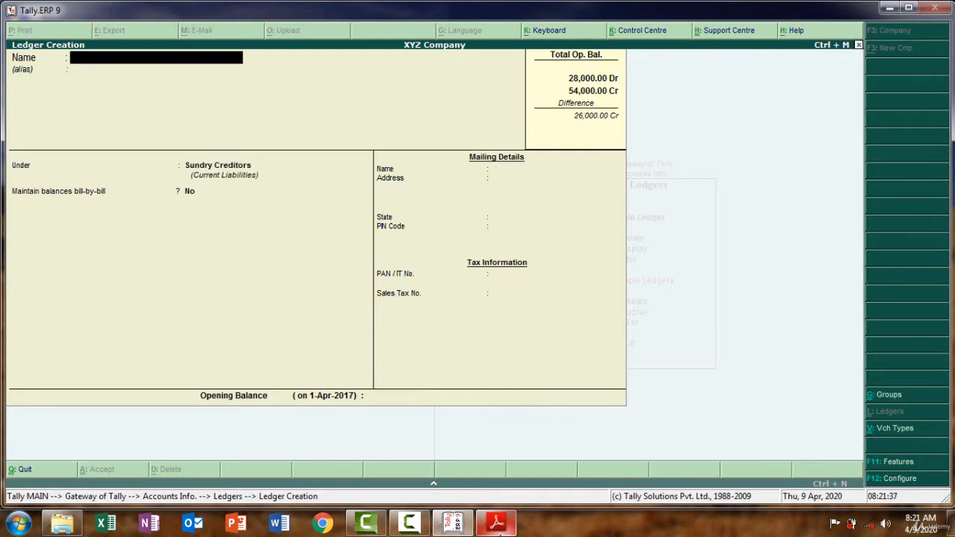
Copy the Machineries entry from the trial balance PDF and enter it as the next ledger's name in Tally.ERP 9.
click(496, 523)
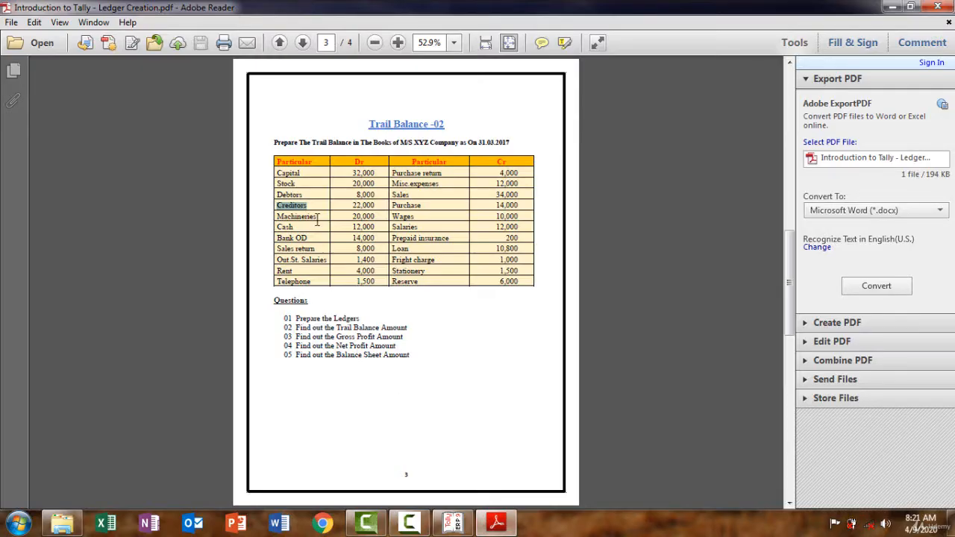
drag(317, 216, 277, 216)
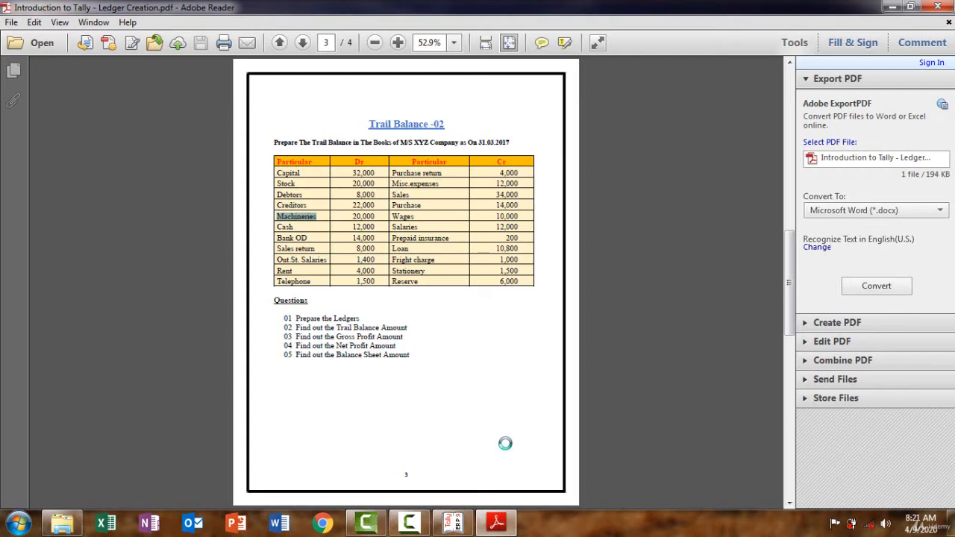
click(496, 523)
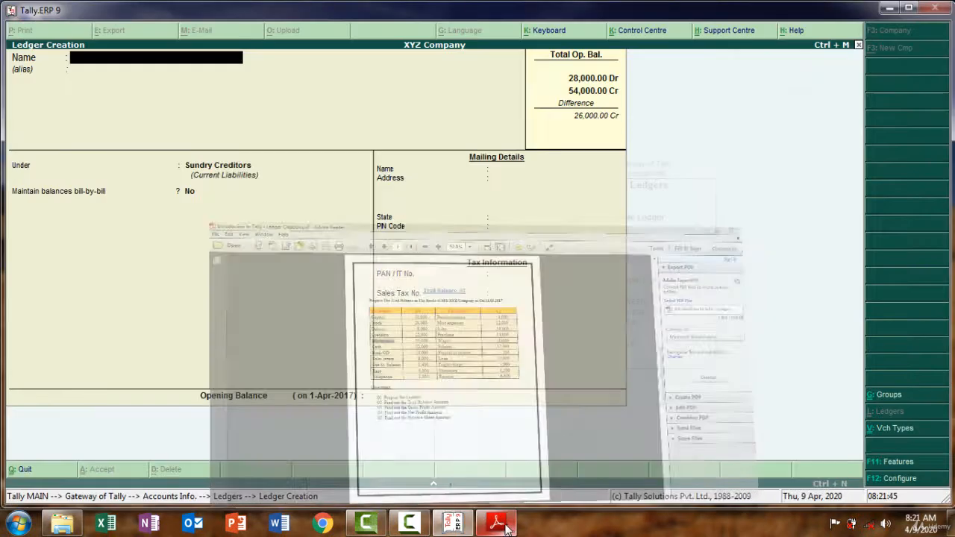
key(ctrl+alt+v)
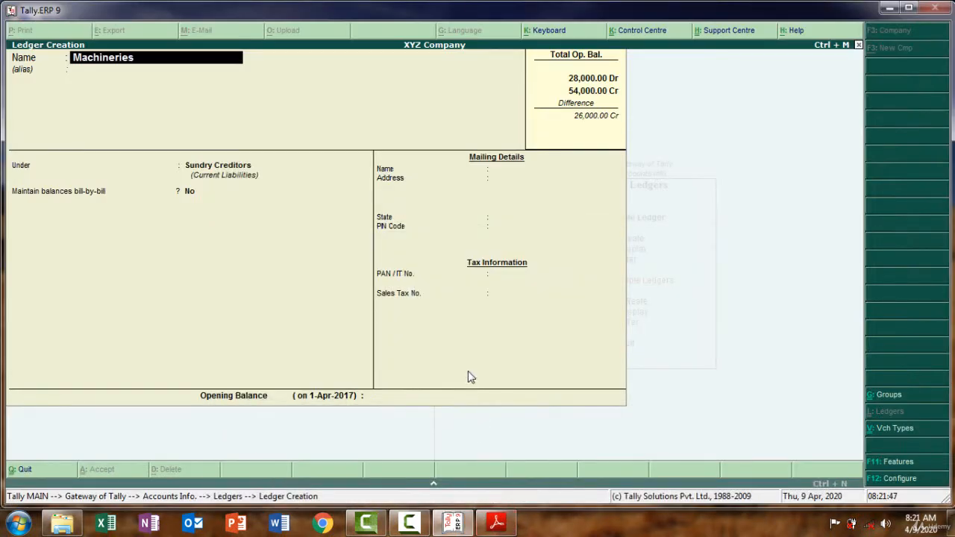
Leave the Machineries alias empty and place the ledger under the Fixed Assets group.
key(Return)
key(Return)
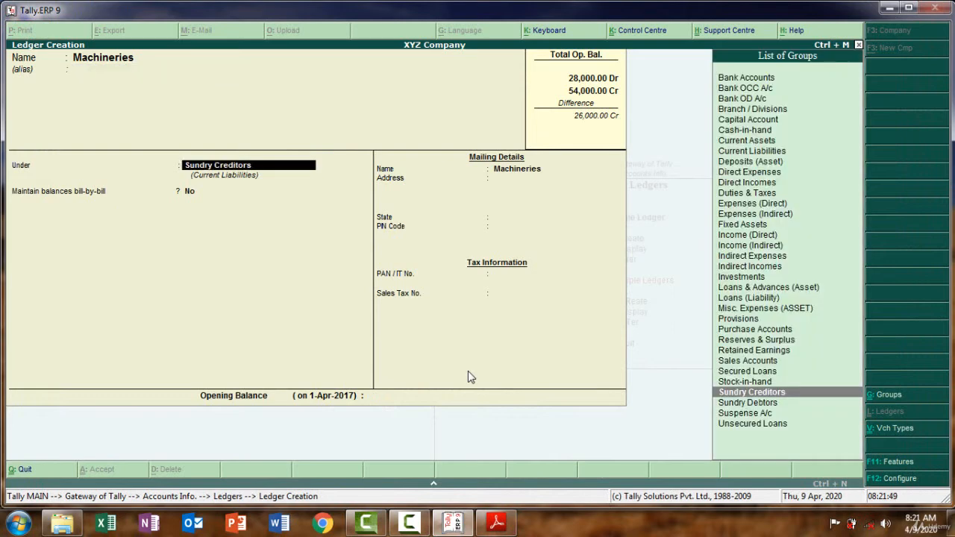
text(fix)
key(Return)
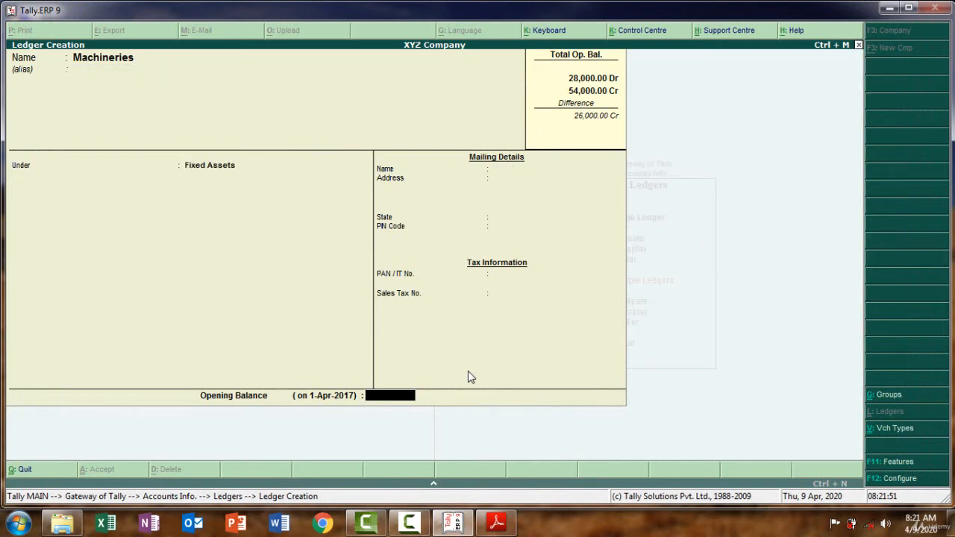
Look up the Machineries amount in the trial balance PDF, then save the Tally ledger with an opening balance of 20,000 Dr.
click(496, 523)
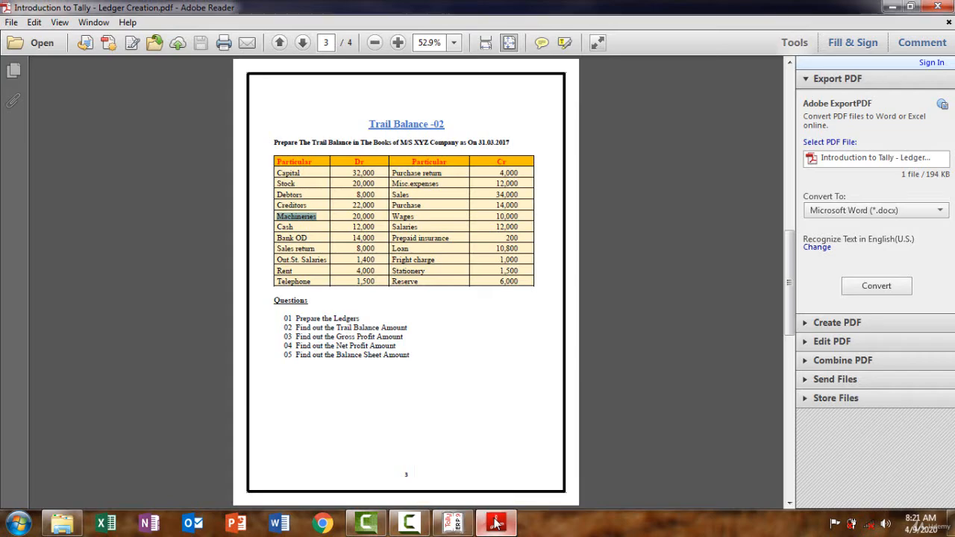
click(496, 522)
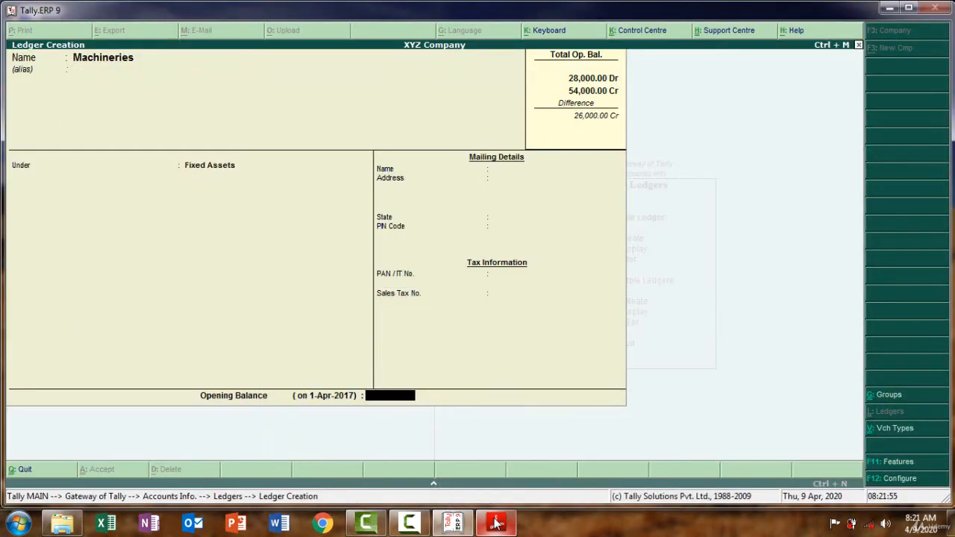
text(20000)
key(Return)
key(Return)
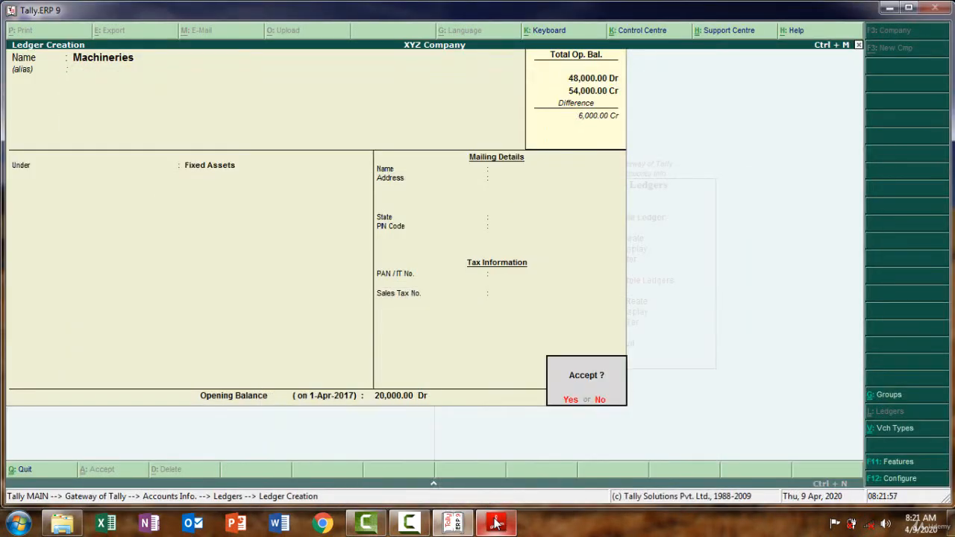
key(Return)
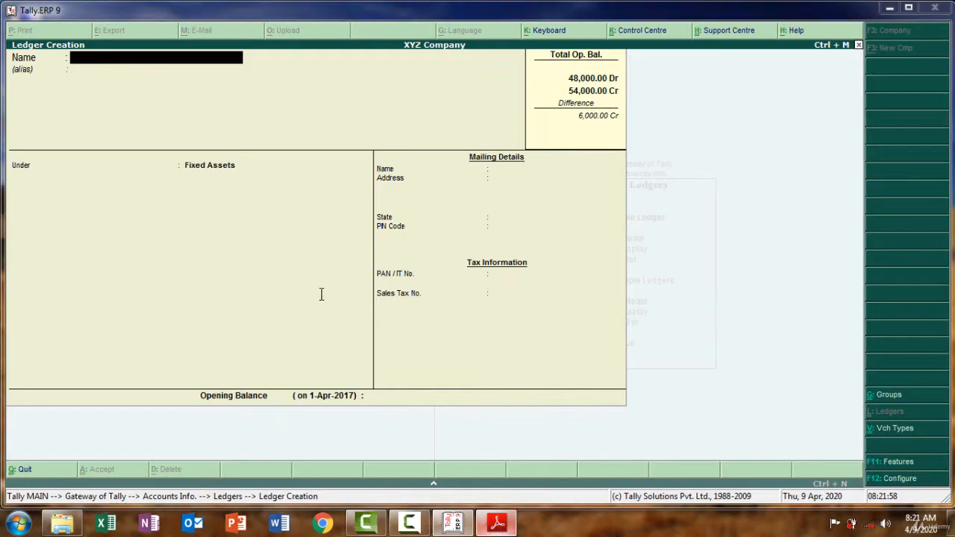
Select the Cash entry in the trial balance PDF, then go back through Tally's existing ledgers and open the Cash ledger for alteration.
key(alt+Tab)
mouse_move(307, 235)
mouse_down()
mouse_move(284, 226)
mouse_move(295, 227)
mouse_up()
click(277, 221)
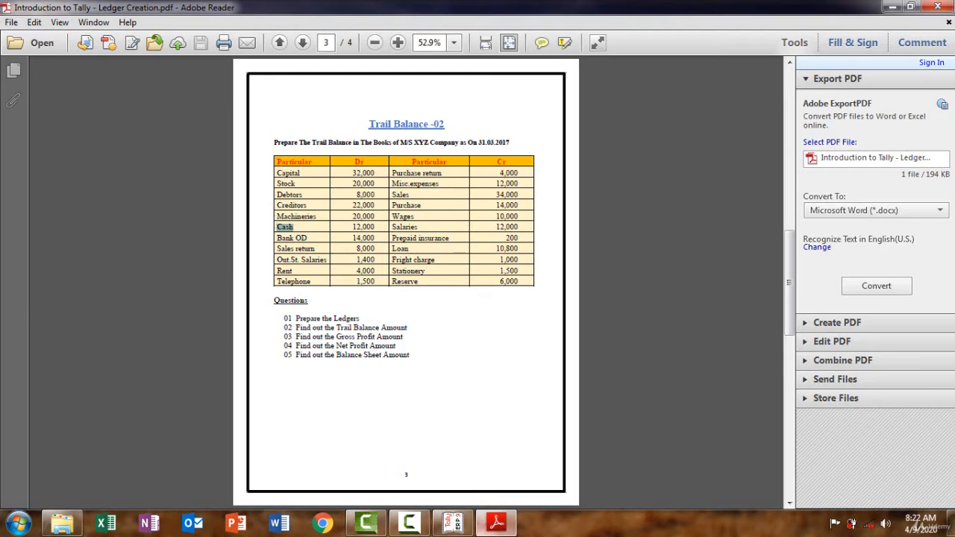
click(497, 522)
key(Page_Up)
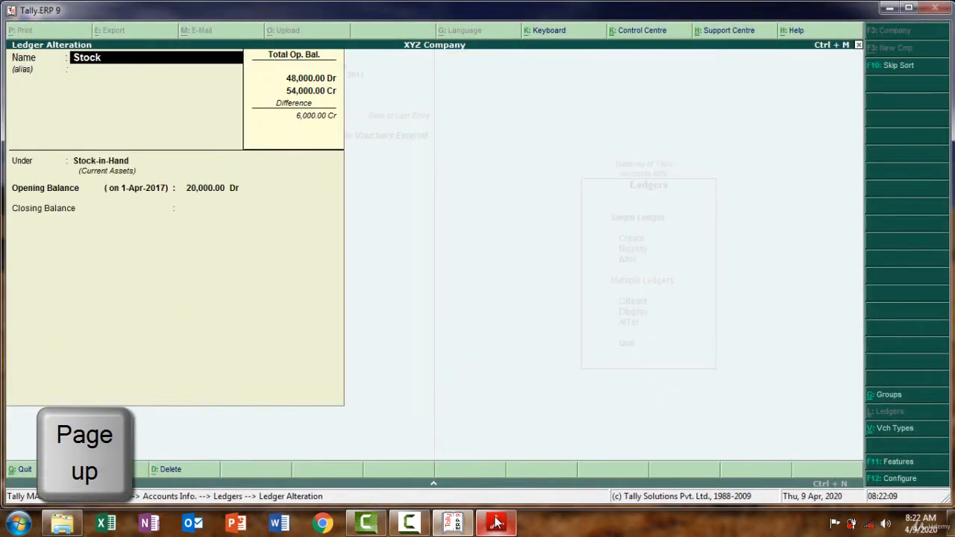
key(Page_Up)
key(Page_Up)
key(Page_Up)
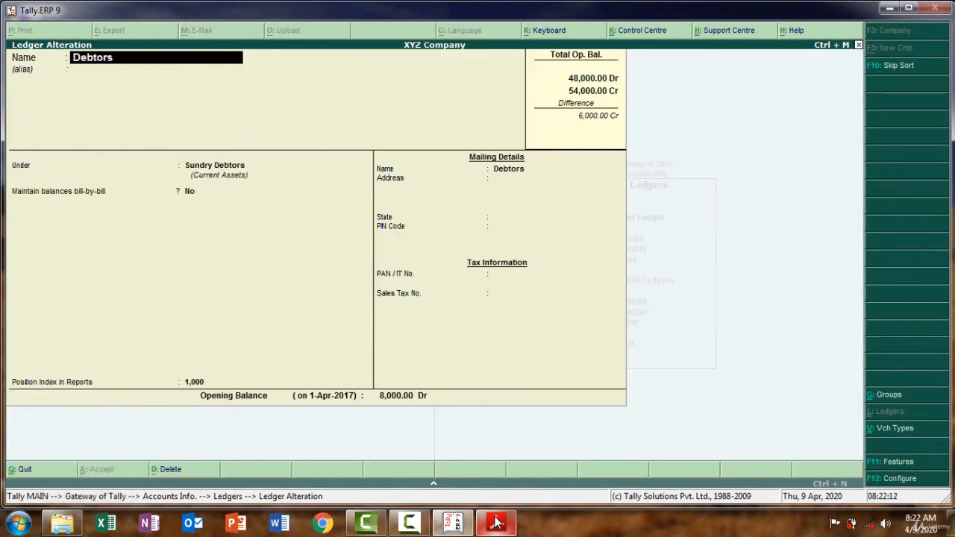
key(Page_Up)
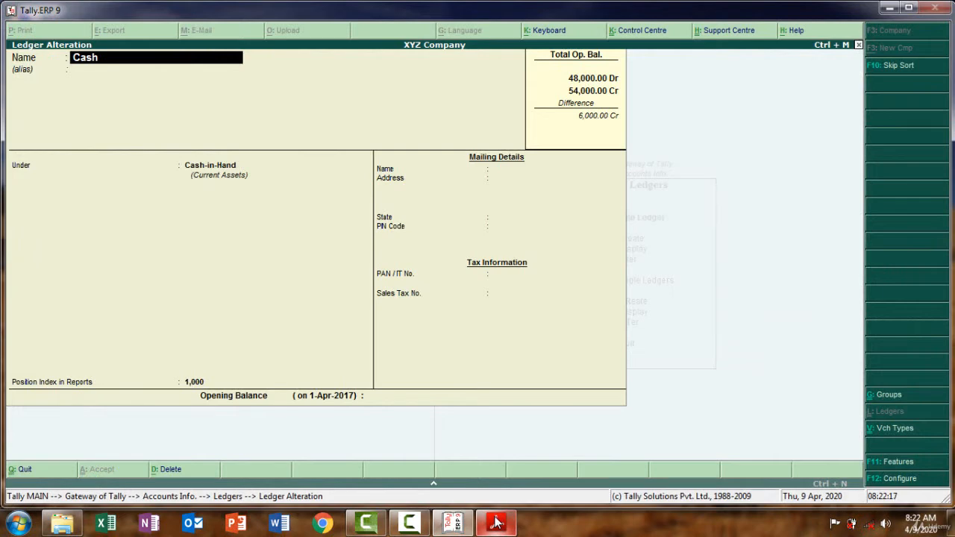
Look up the Cash amount in the PDF, then save the existing Cash ledger in Tally with an opening balance of 12,000 Dr.
key(Return)
key(Return)
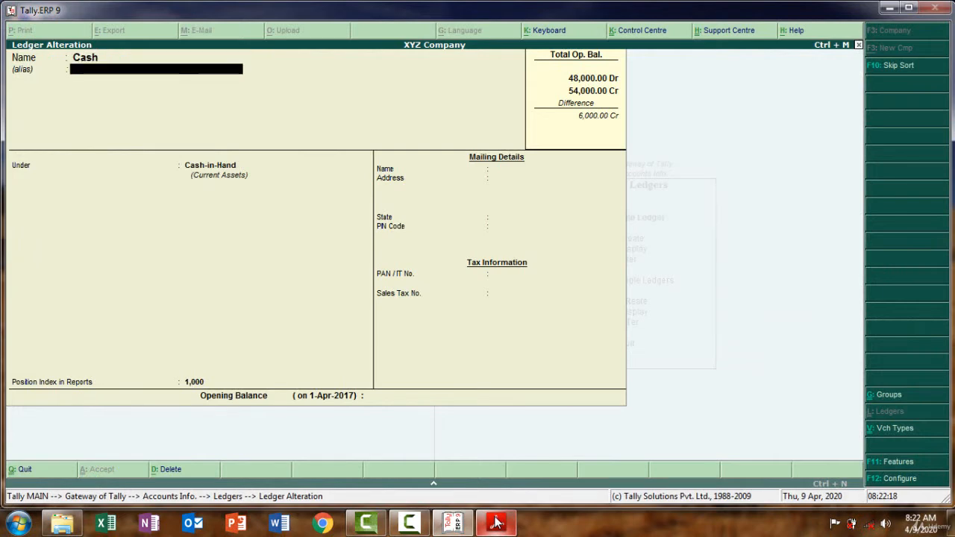
click(496, 522)
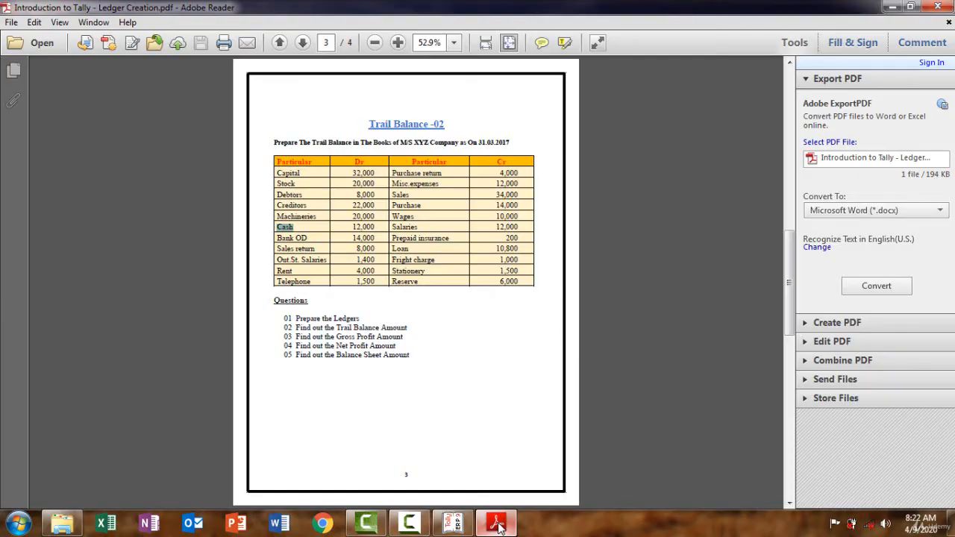
click(498, 525)
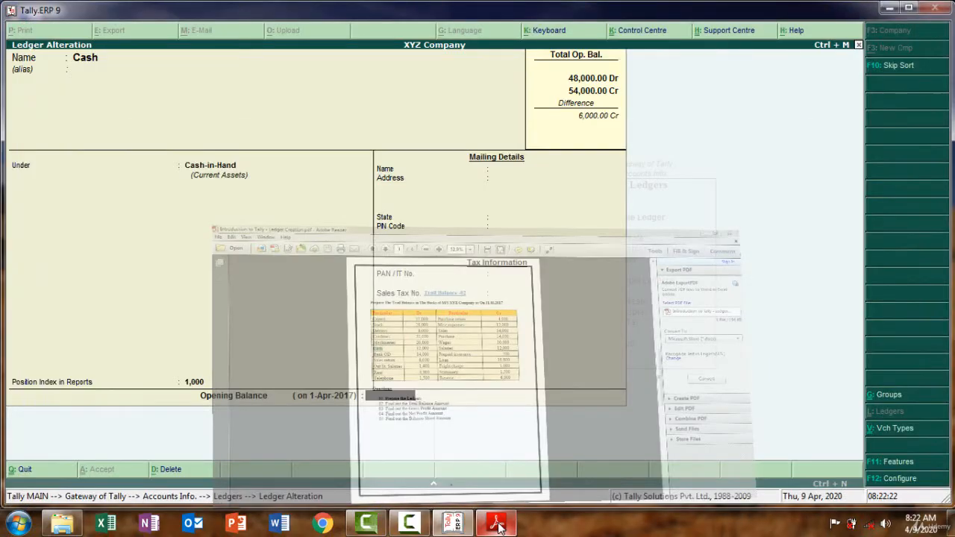
text(12000)
key(Return)
key(Return)
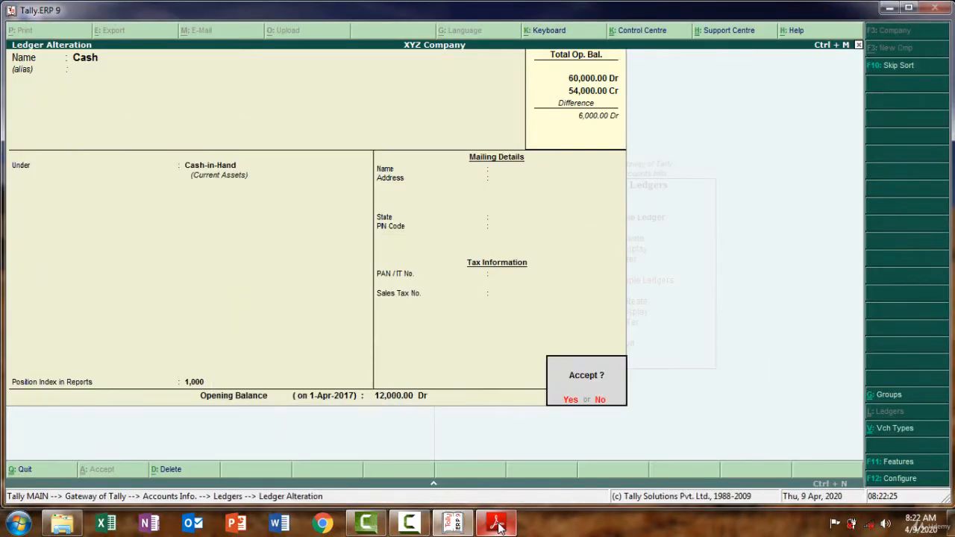
key(Return)
Copy the Bank OD entry from the trial balance PDF and enter it as the new ledger's name in Tally.ERP 9, without an alias.
click(497, 524)
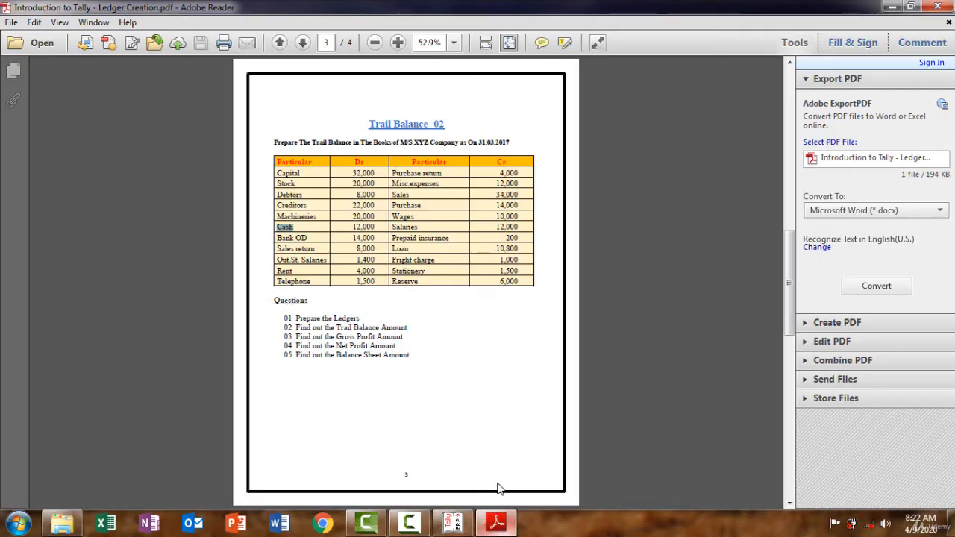
click(317, 237)
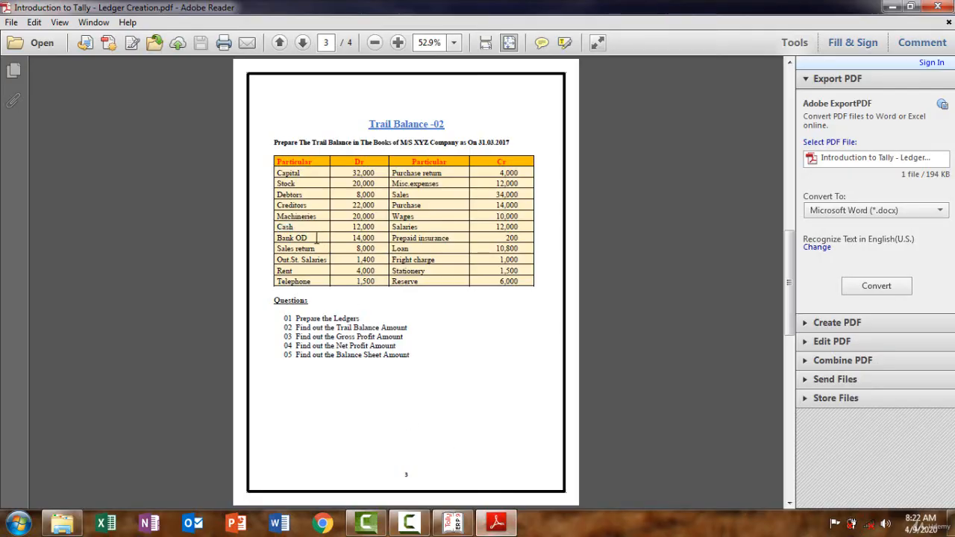
drag(317, 237, 278, 243)
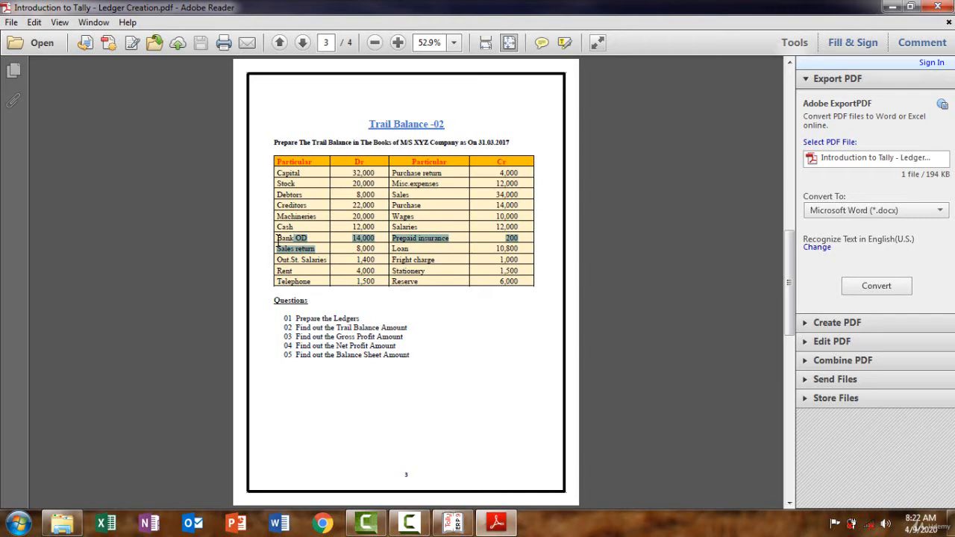
drag(278, 242, 278, 238)
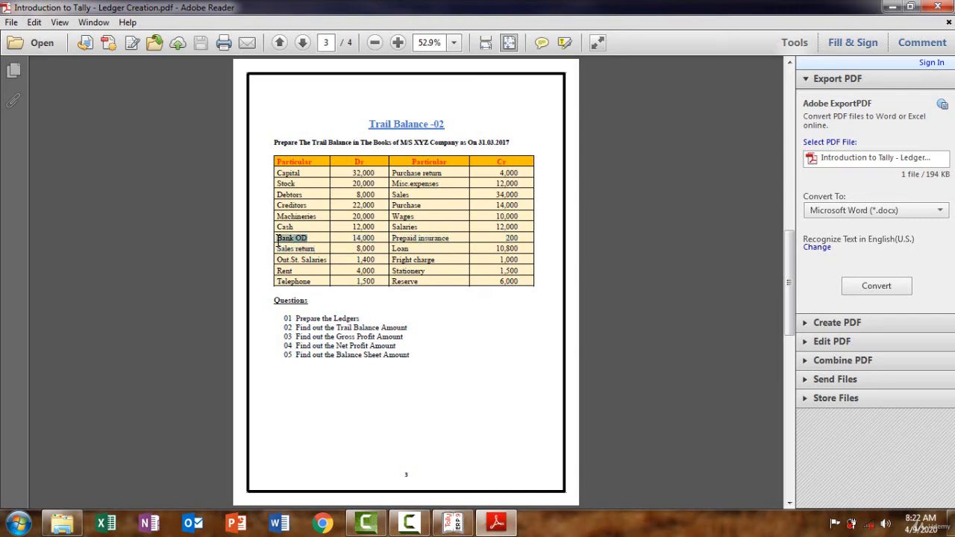
click(496, 524)
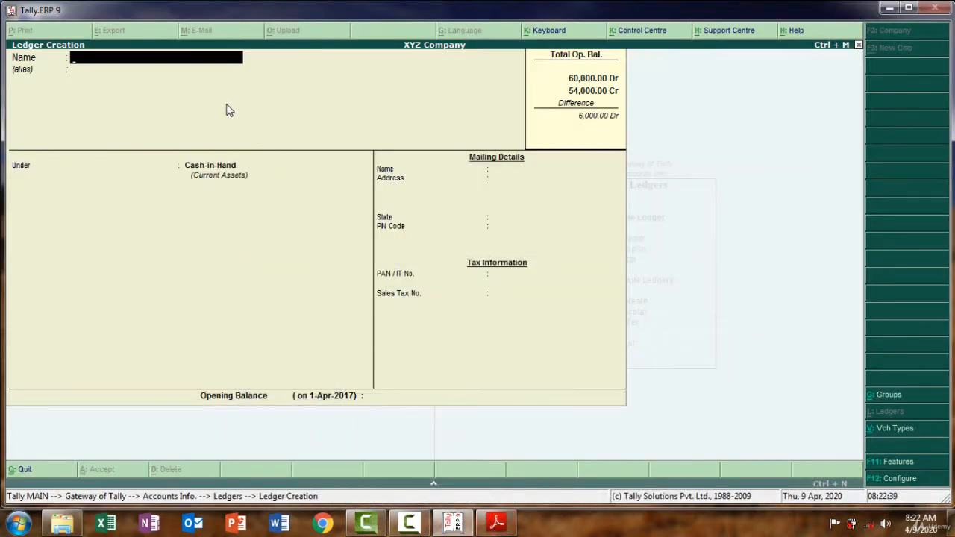
key(ctrl+alt+v)
key(Return)
key(Return)
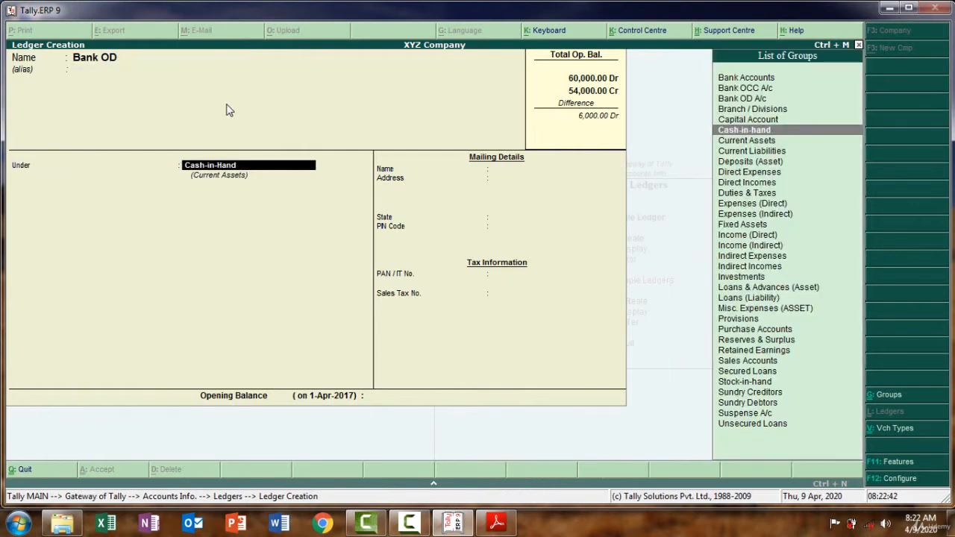
Group the Bank OD ledger under Bank OD A/c, keeping the 1-Apr-2017 reconciliation date and the default mailing details.
text(B)
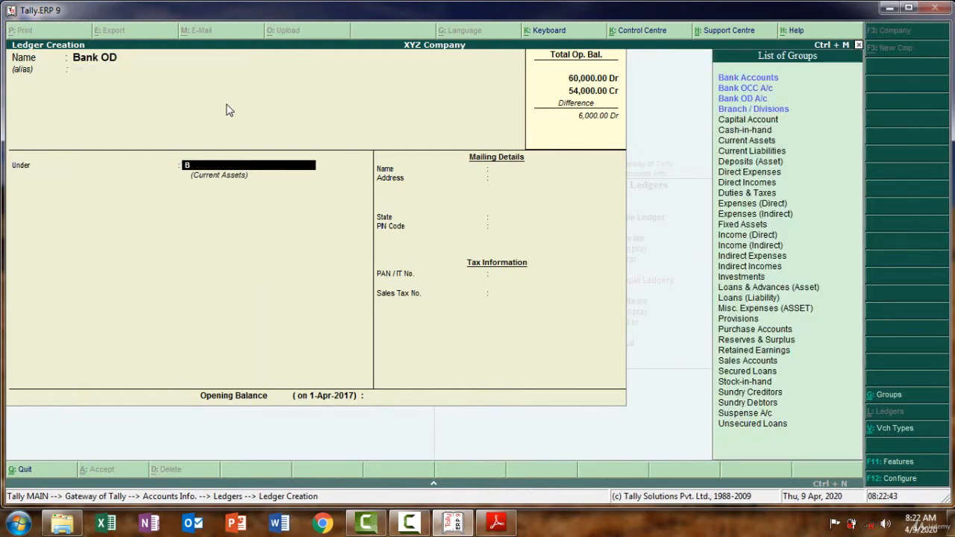
click(744, 98)
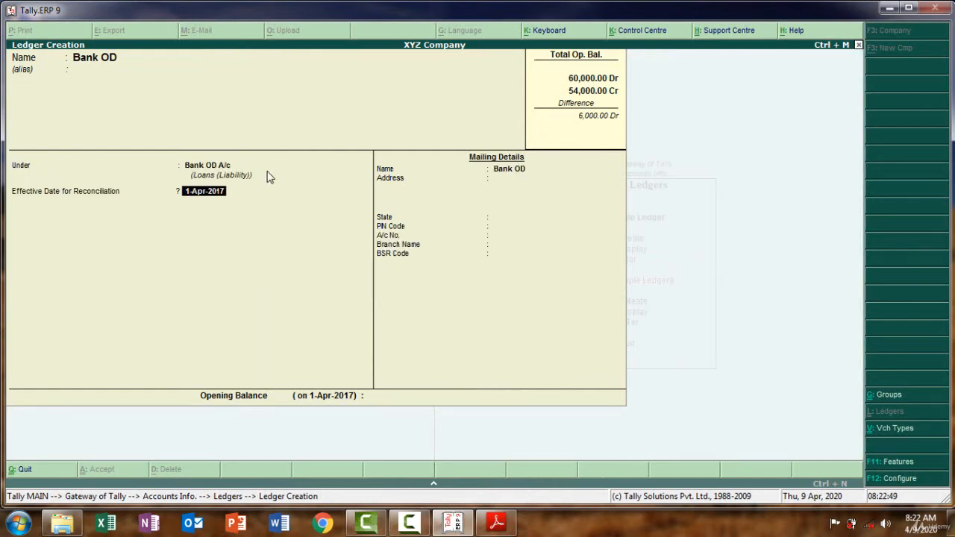
key(Return)
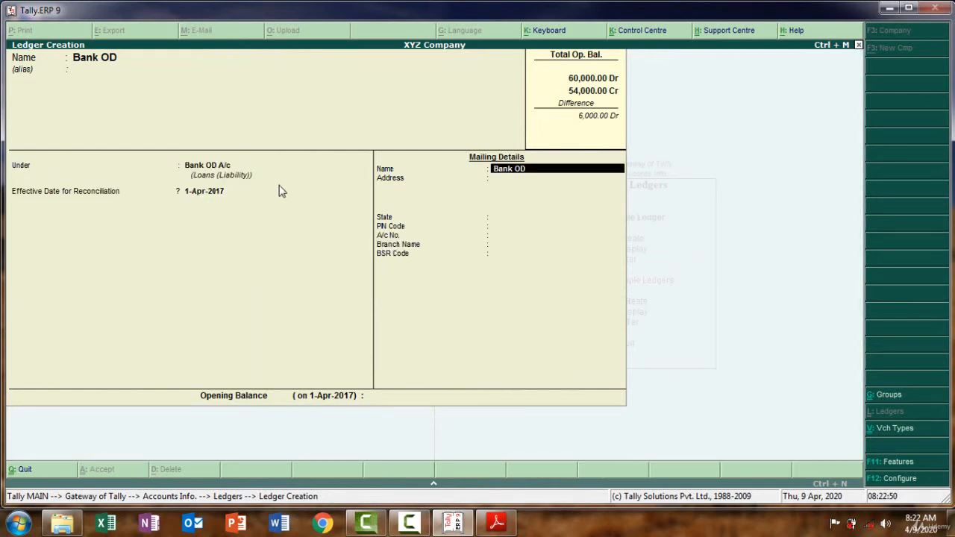
key(Return)
key(Return)
key(Return)
key(Return)
key(Return)
key(Return)
key(Return)
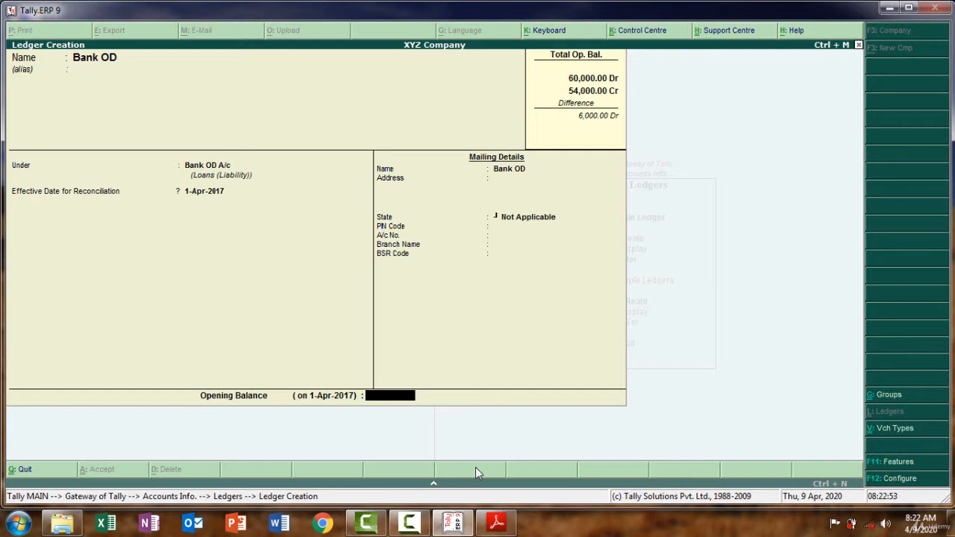
Look up the Bank OD amount in the trial balance PDF, then save the Tally ledger with an opening balance of 14,000 Cr.
click(497, 525)
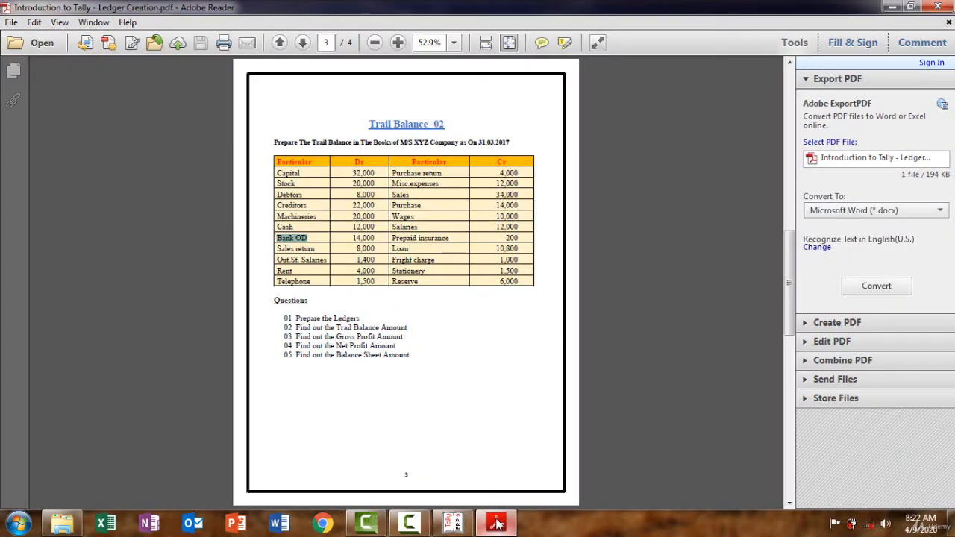
click(497, 525)
text(14000)
key(Return)
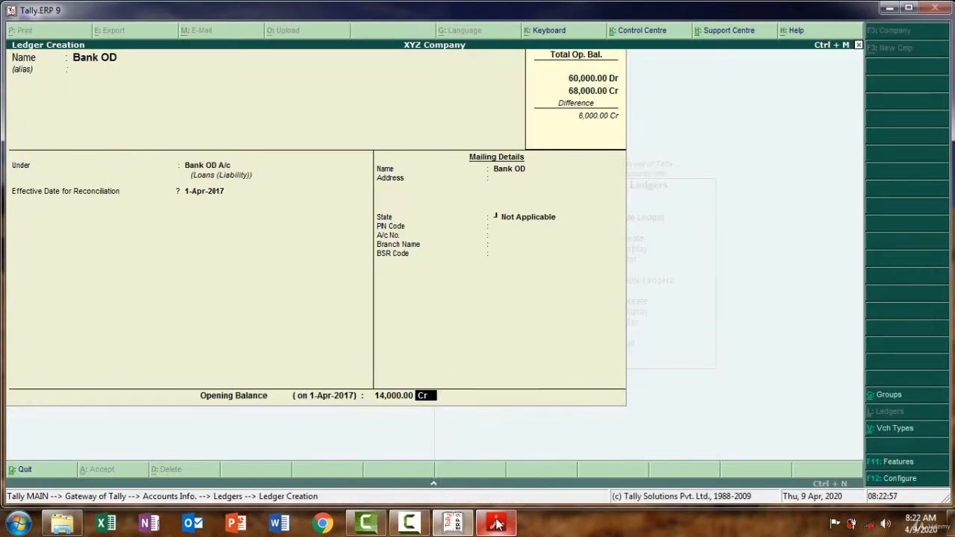
key(Return)
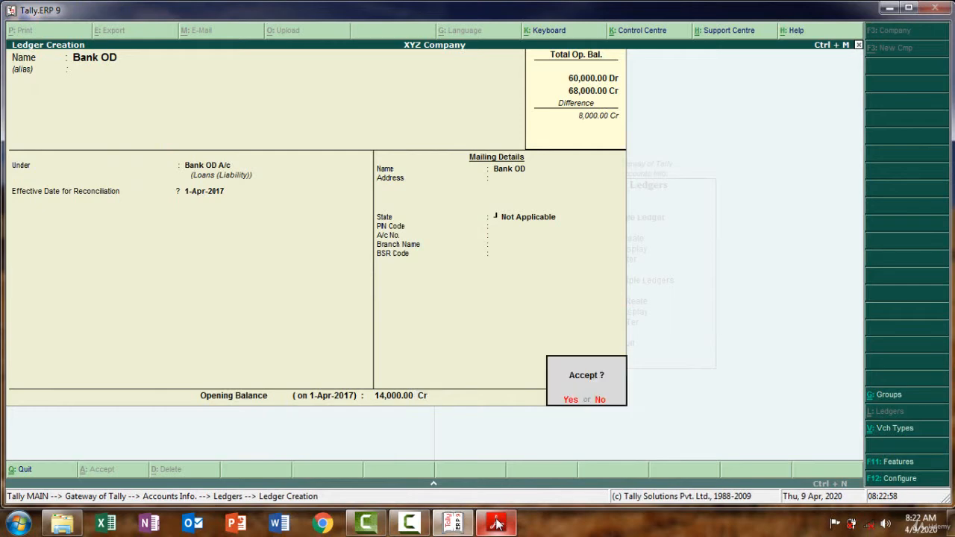
key(Return)
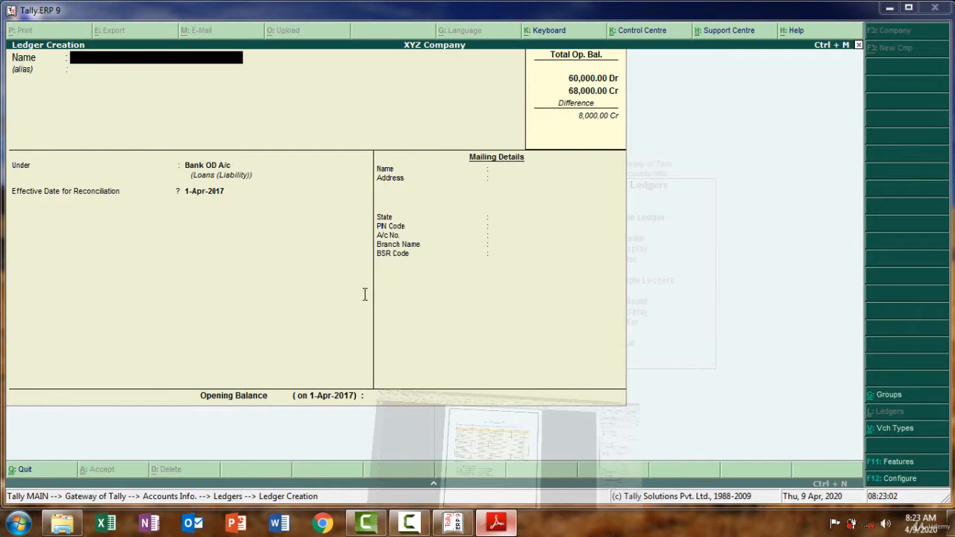
Copy the Sales return entry from the PDF as the new Tally ledger's name, without an alias, and group it under Sales Accounts.
key(alt+Tab)
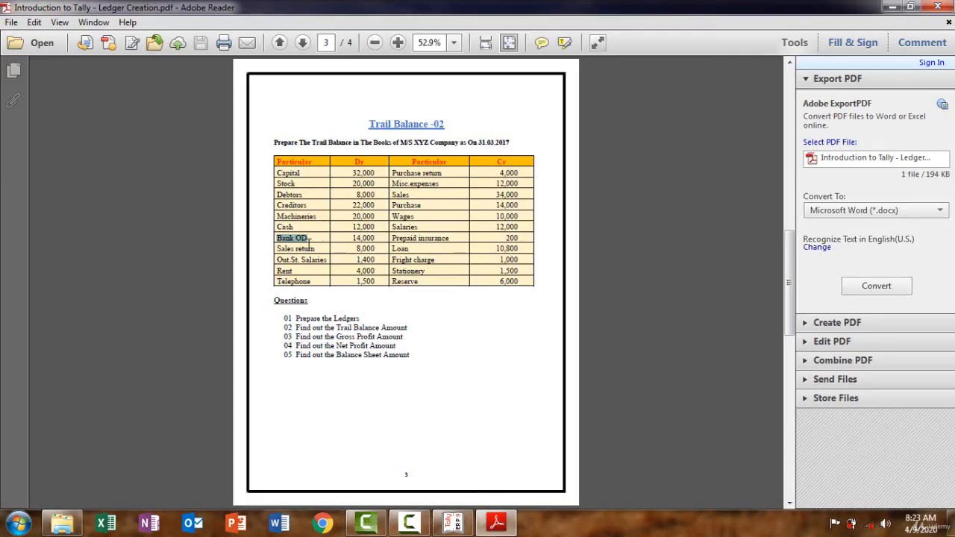
drag(315, 248, 277, 249)
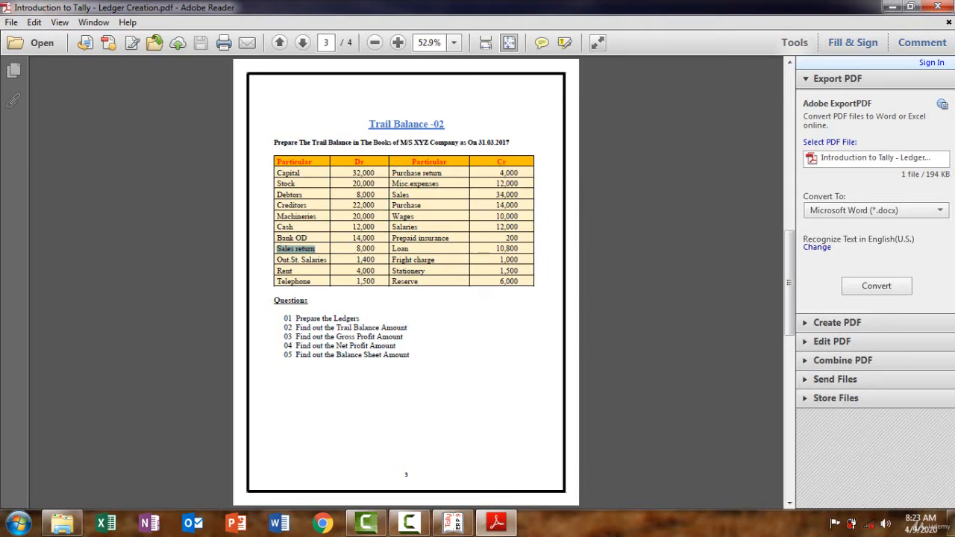
click(496, 525)
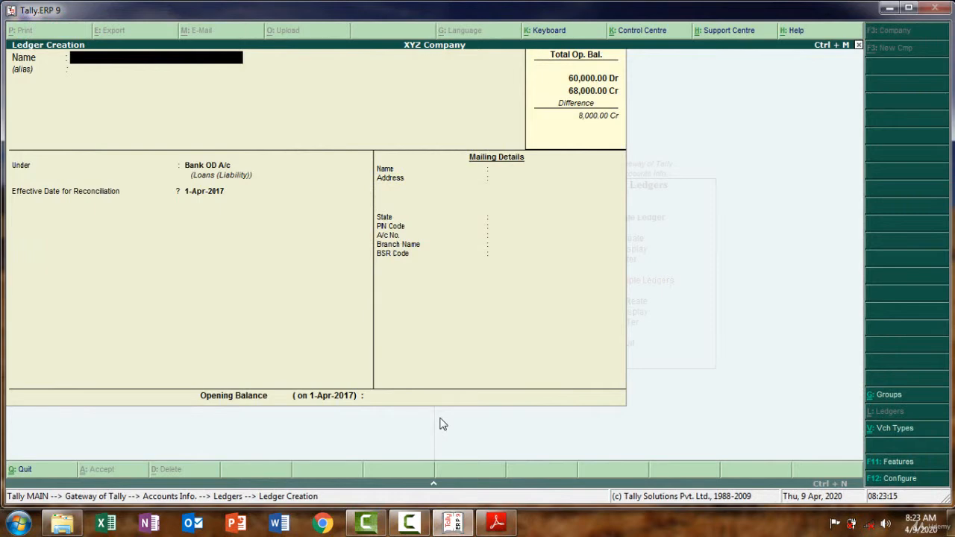
key(ctrl+alt+v)
key(Return)
key(Return)
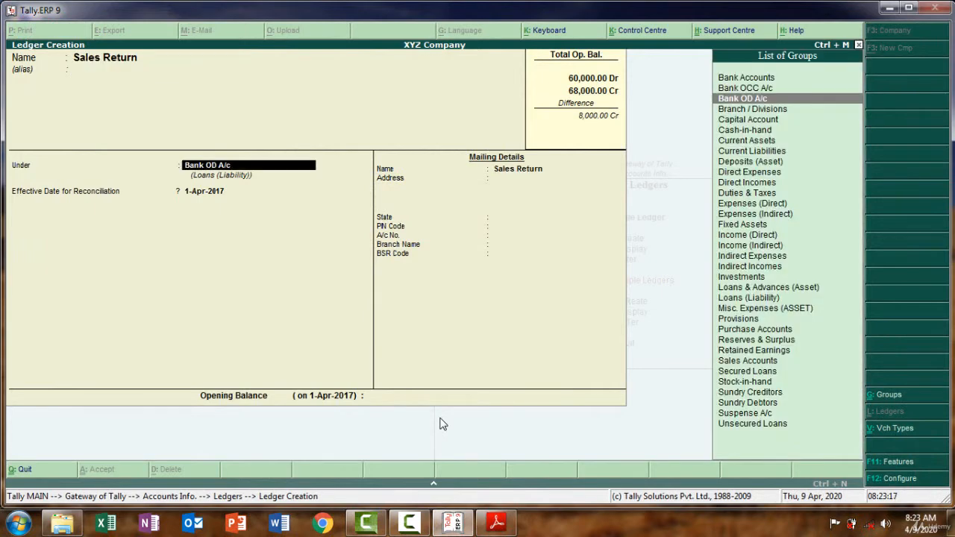
text(Sa)
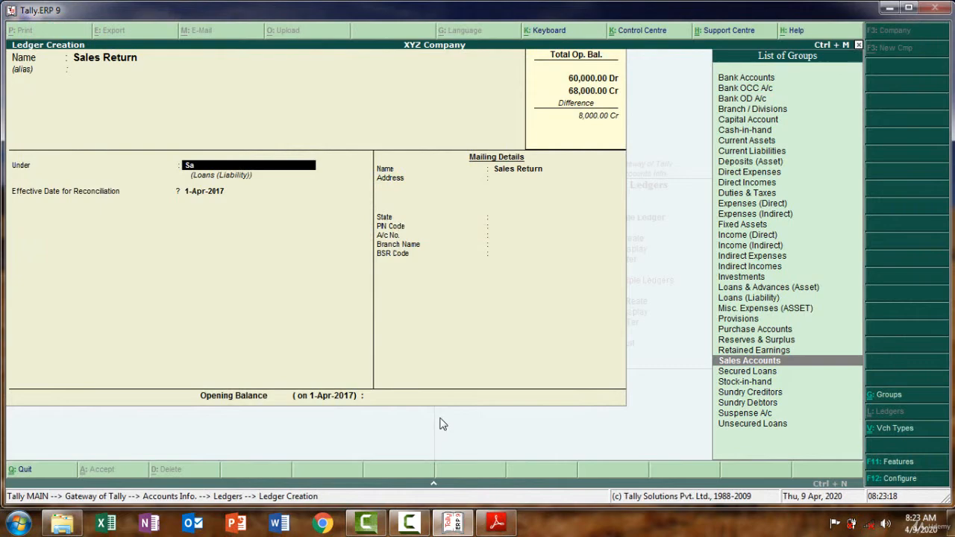
key(Return)
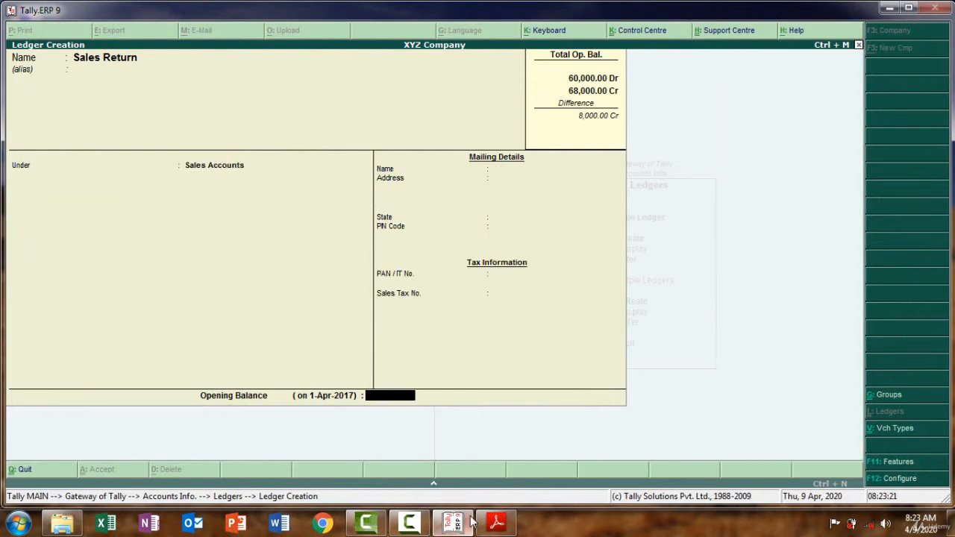
Look up the Sales return amount in the PDF, then save the Tally ledger with an opening balance of 8,000 Dr.
click(496, 523)
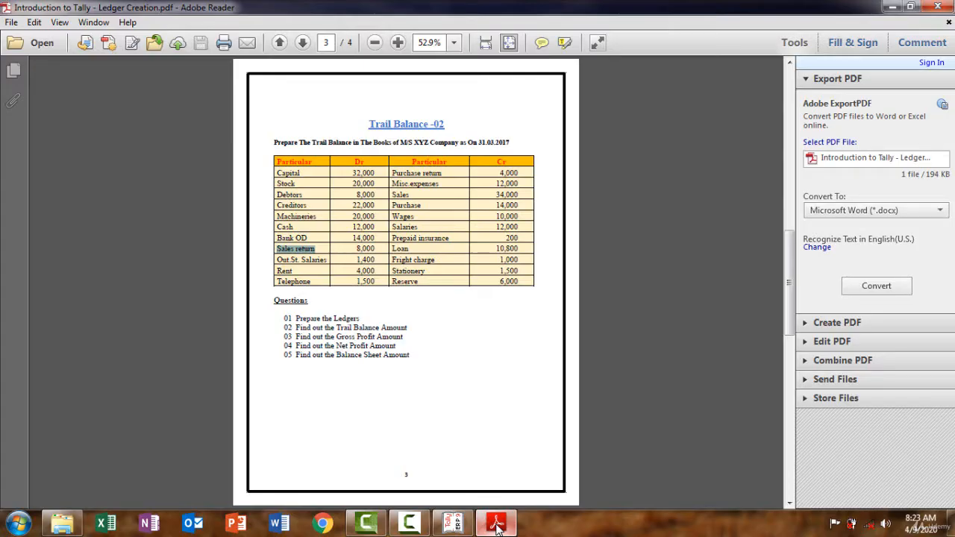
click(496, 522)
text(8000)
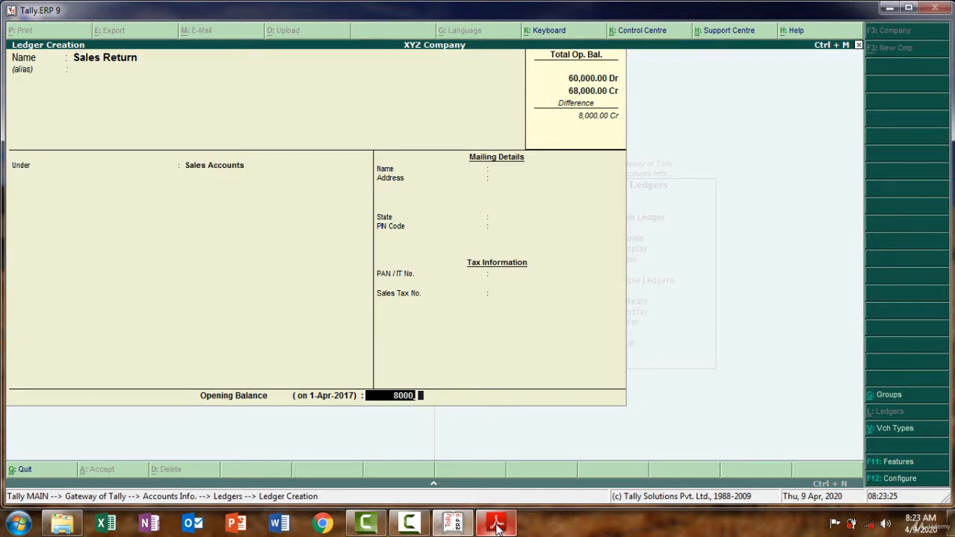
key(Return)
text(dr)
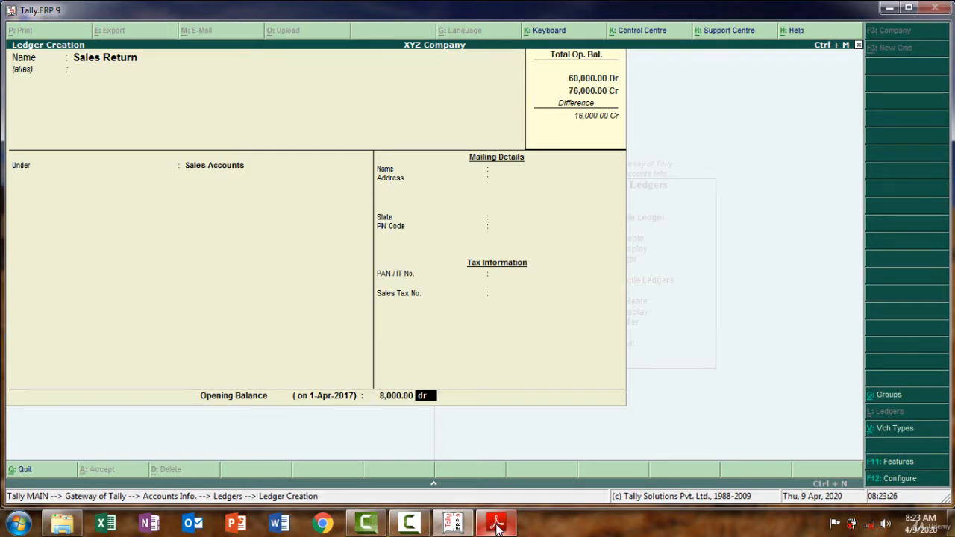
key(Return)
key(Return)
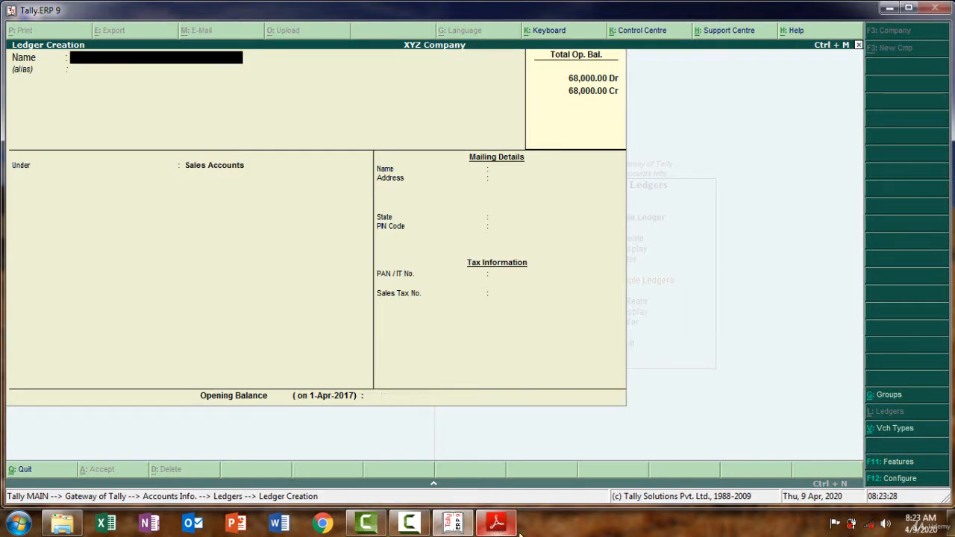
Copy the Out.St. Salaries entry from the trial balance PDF and enter it as the new ledger's name in Tally, without an alias.
click(497, 523)
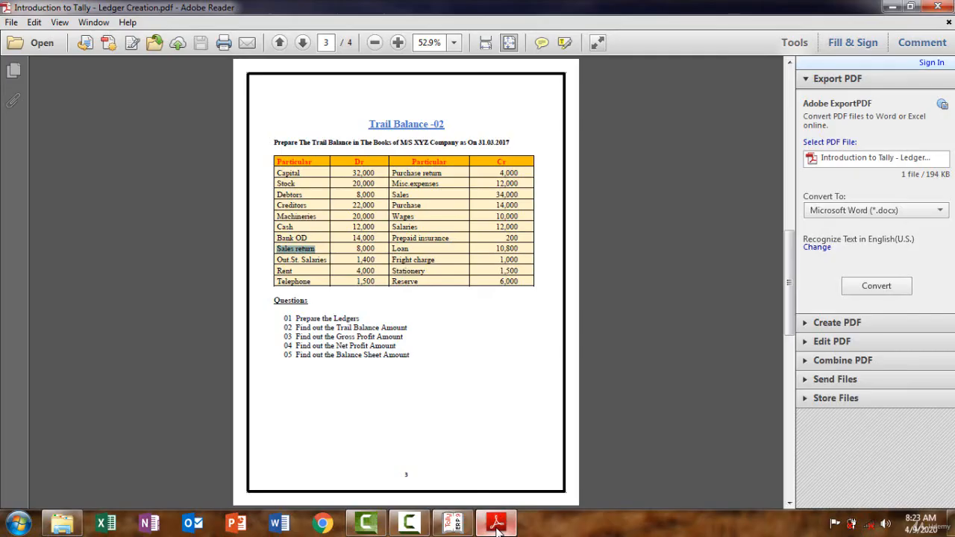
drag(327, 260, 288, 254)
click(295, 258)
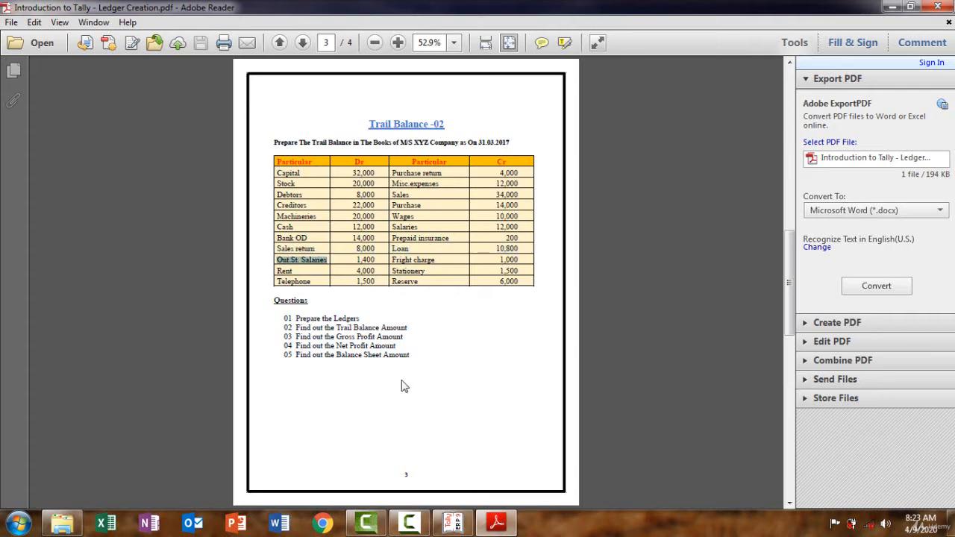
click(480, 525)
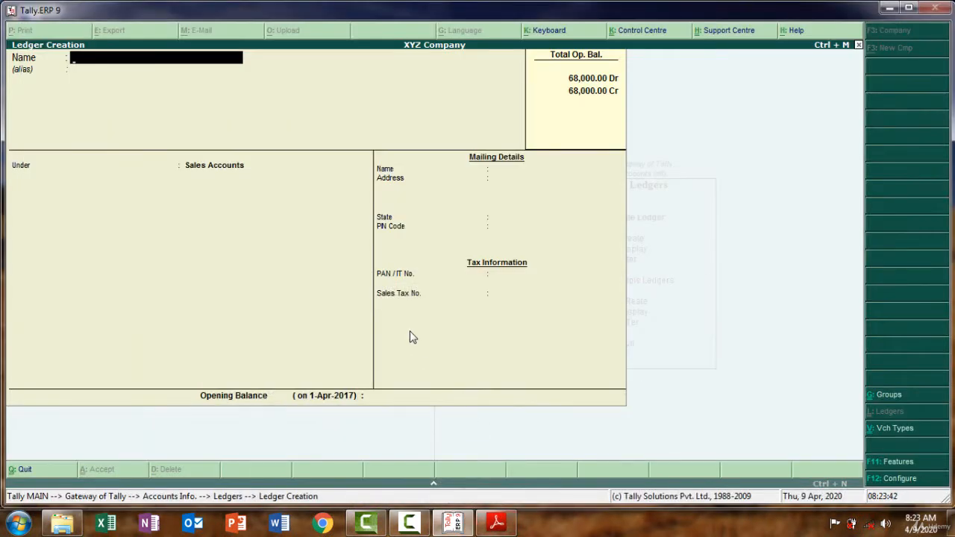
key(ctrl+alt+v)
key(Return)
key(Return)
key(Return)
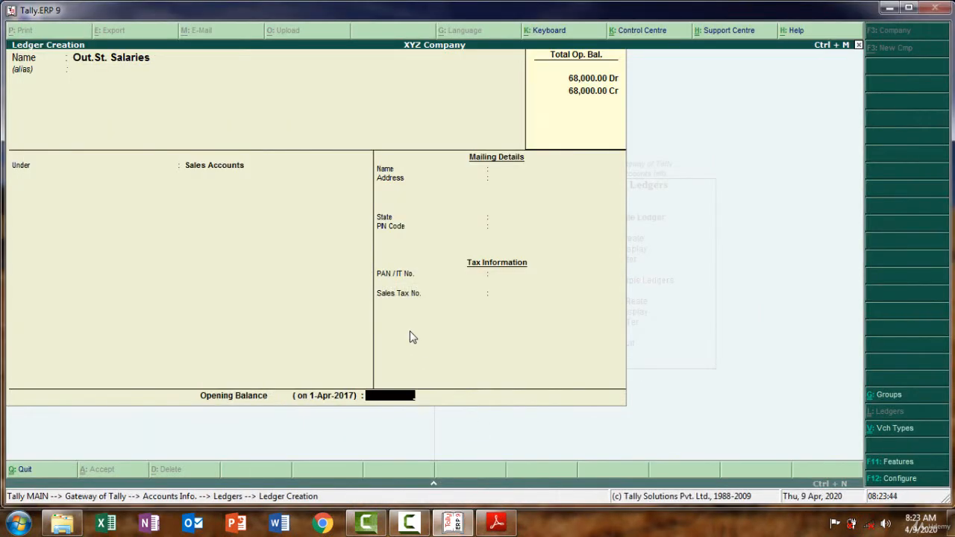
Return to the group of the Out.St. Salaries ledger and set it to Current Liabilities.
key(BackSpace)
text(Cu)
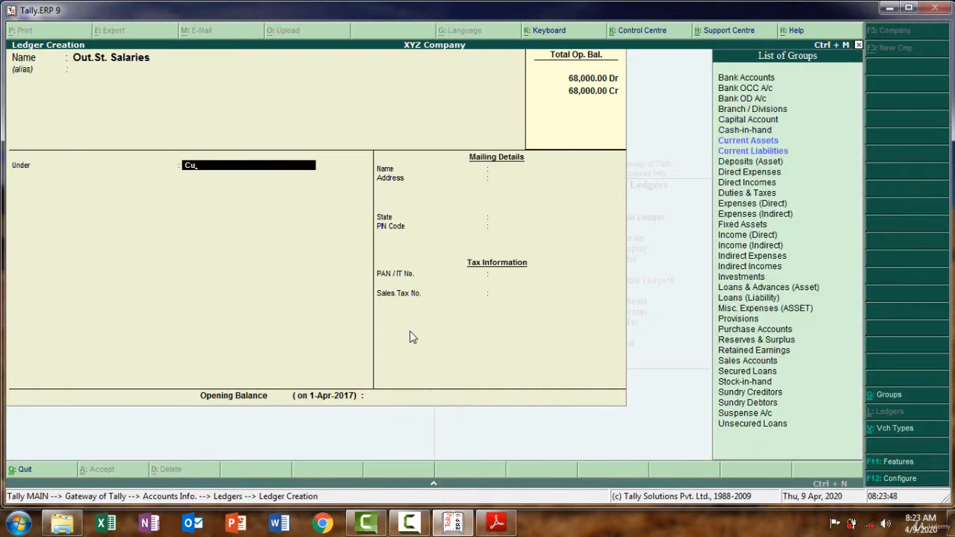
key(Down)
key(Down)
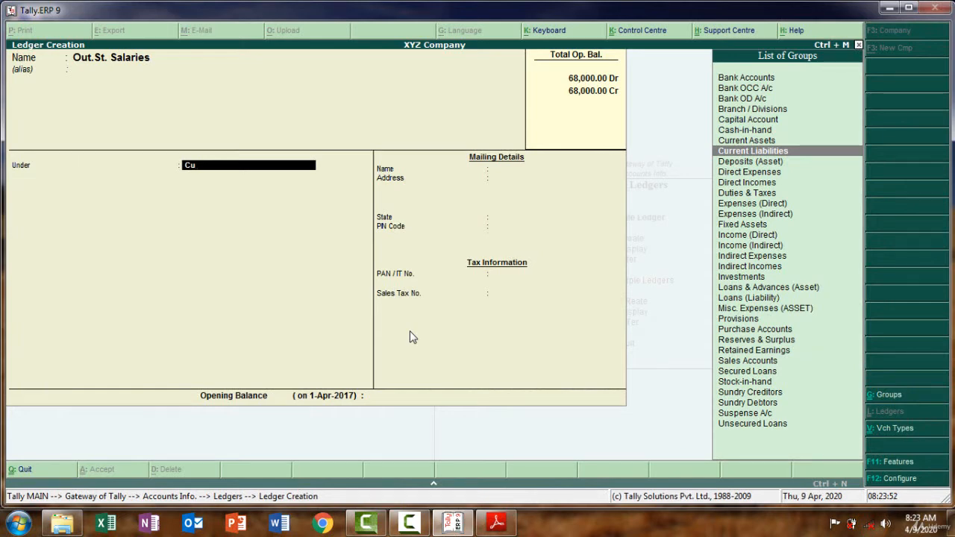
key(Return)
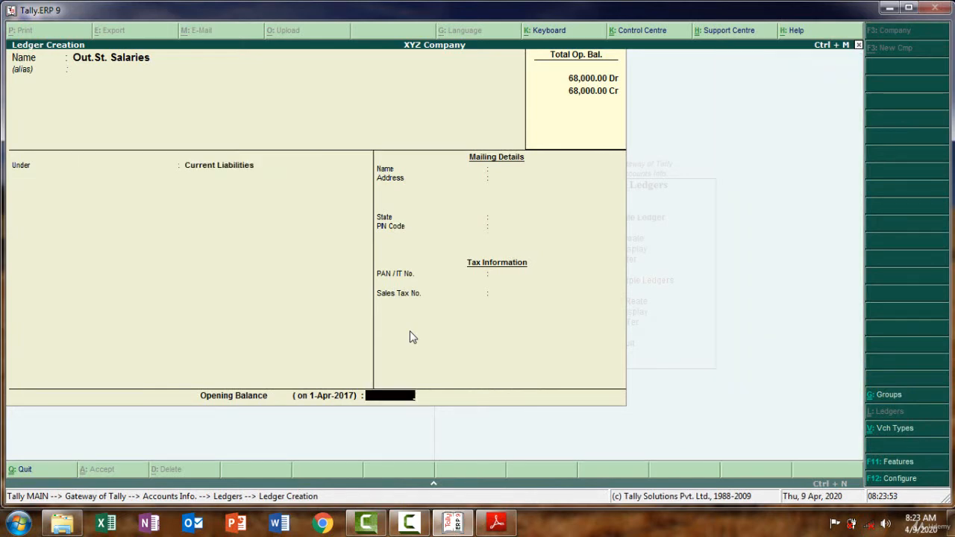
Look up the Out.St. Salaries amount in the PDF, then save the Tally ledger with an opening balance of 1,400 Cr.
click(495, 524)
click(496, 524)
text(1400)
key(Return)
key(Return)
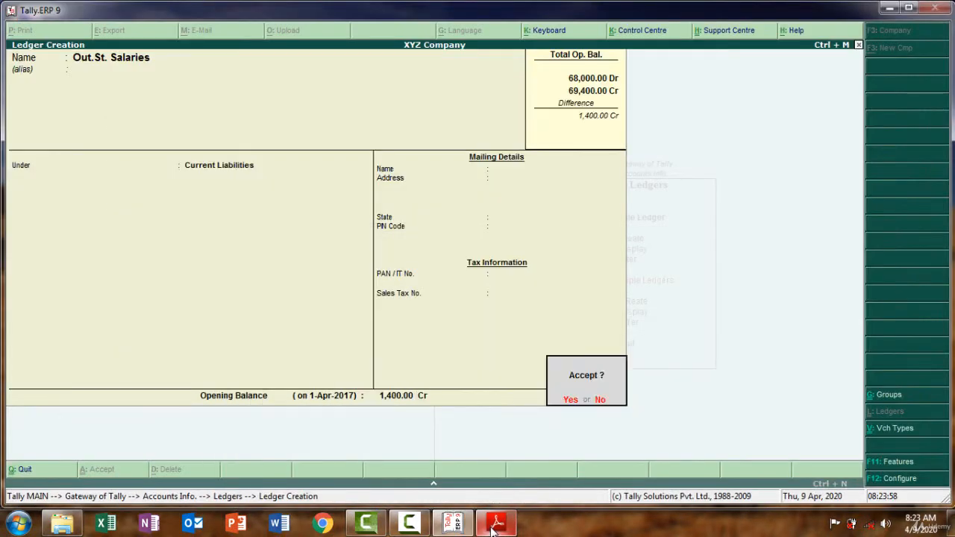
key(Return)
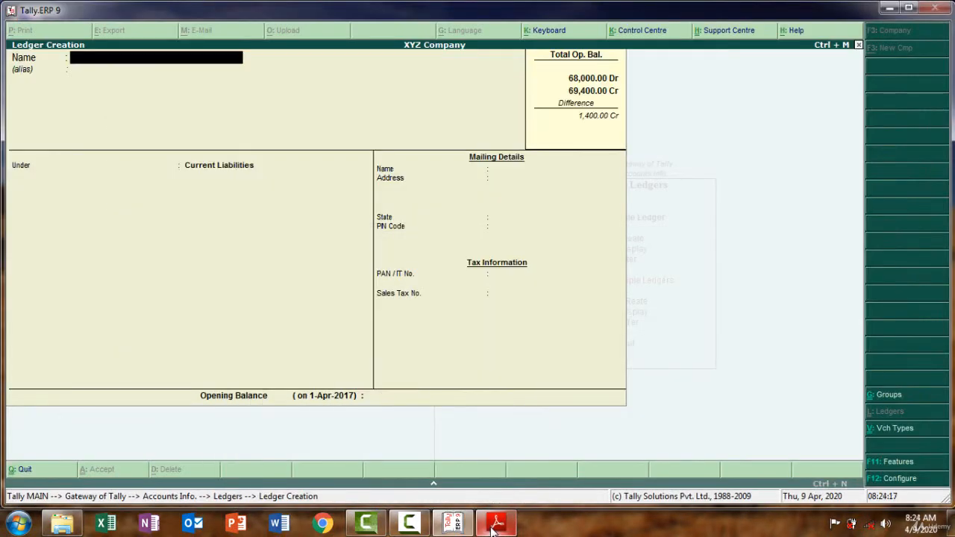
Copy the Rent entry from the PDF as the new Tally ledger's name, without an alias, and group it under Indirect Expenses.
click(497, 525)
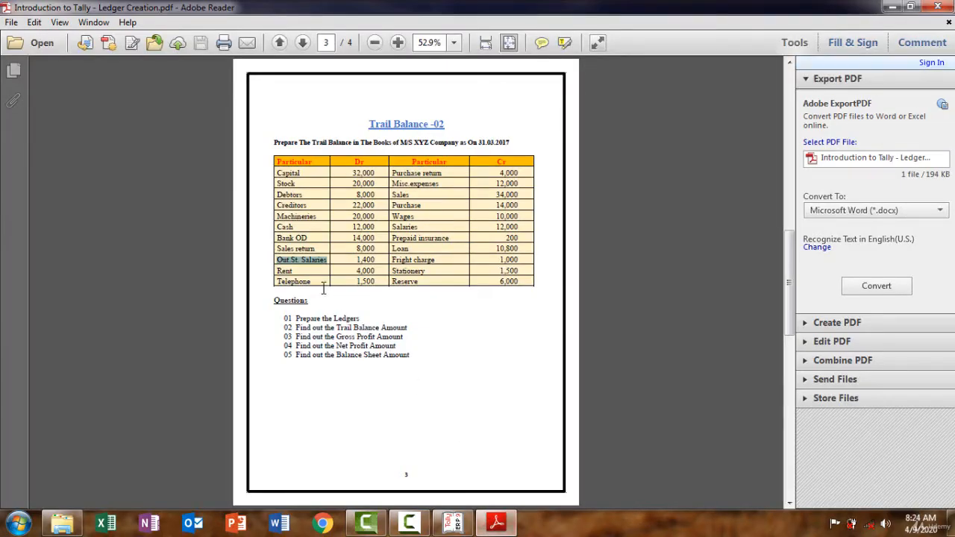
drag(297, 271, 285, 271)
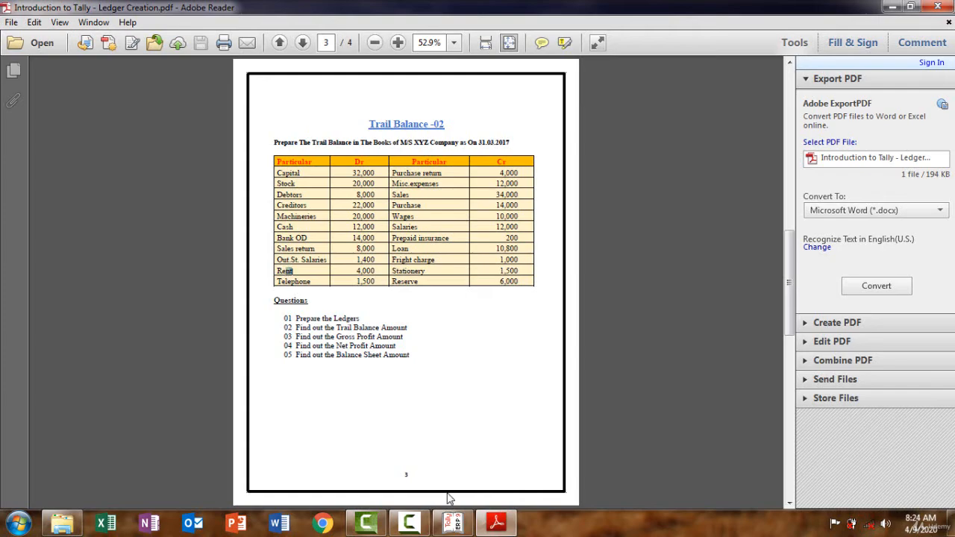
click(496, 527)
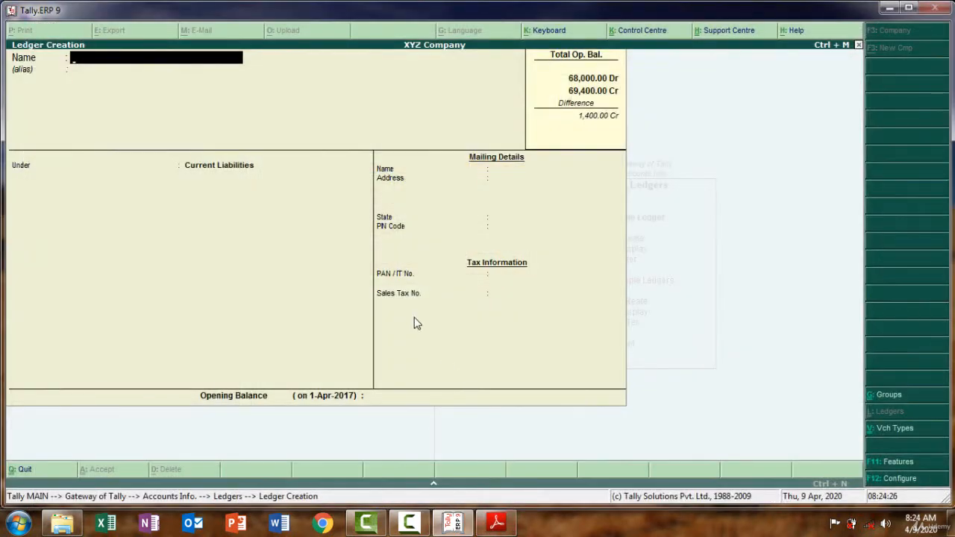
key(ctrl+alt+v)
key(Return)
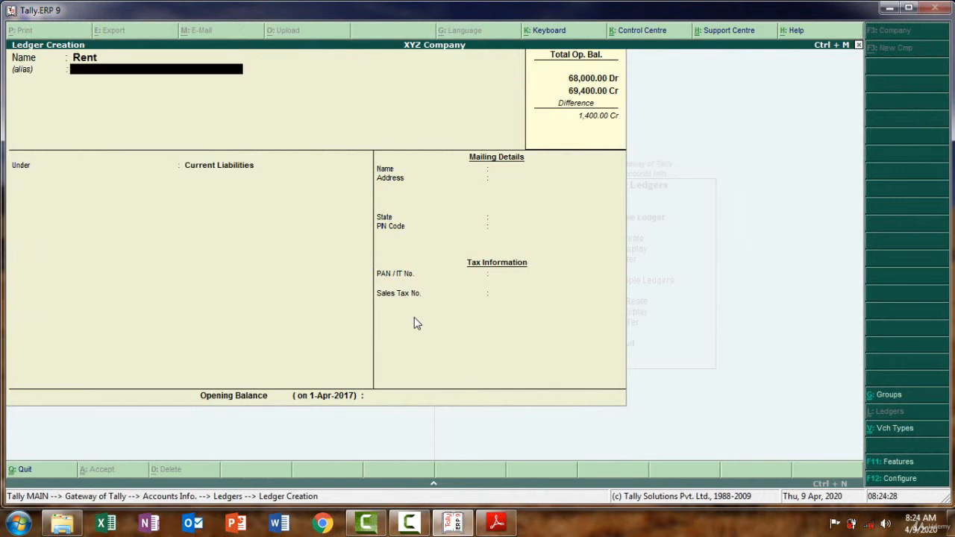
key(Return)
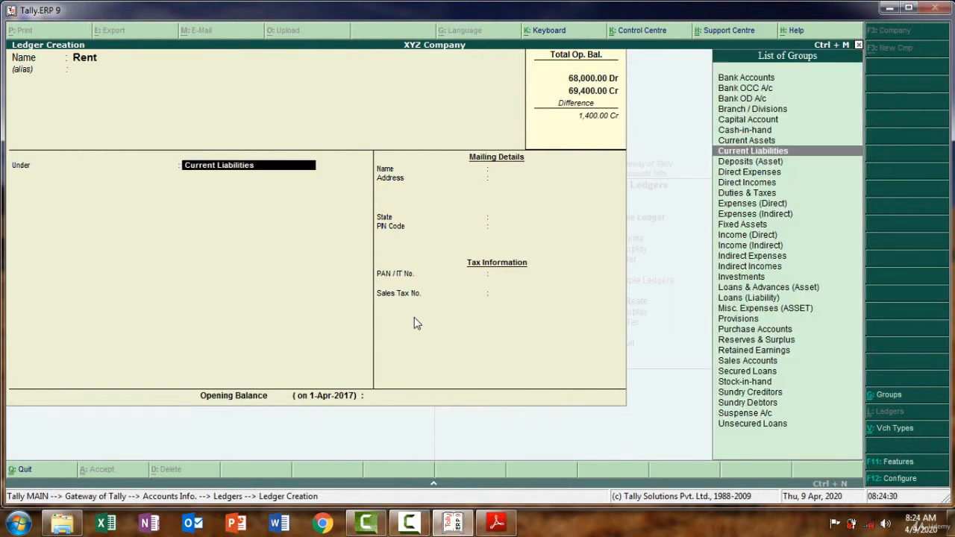
text(ind)
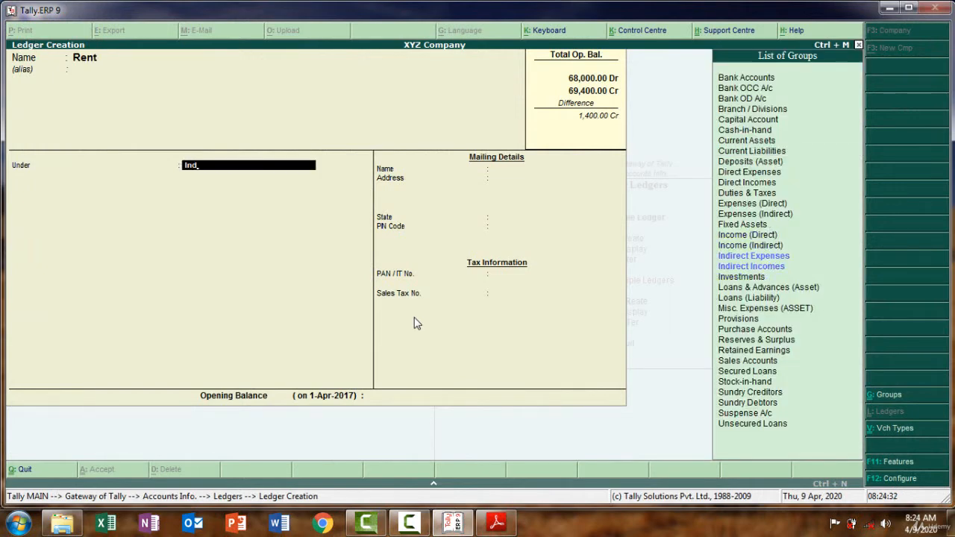
key(Return)
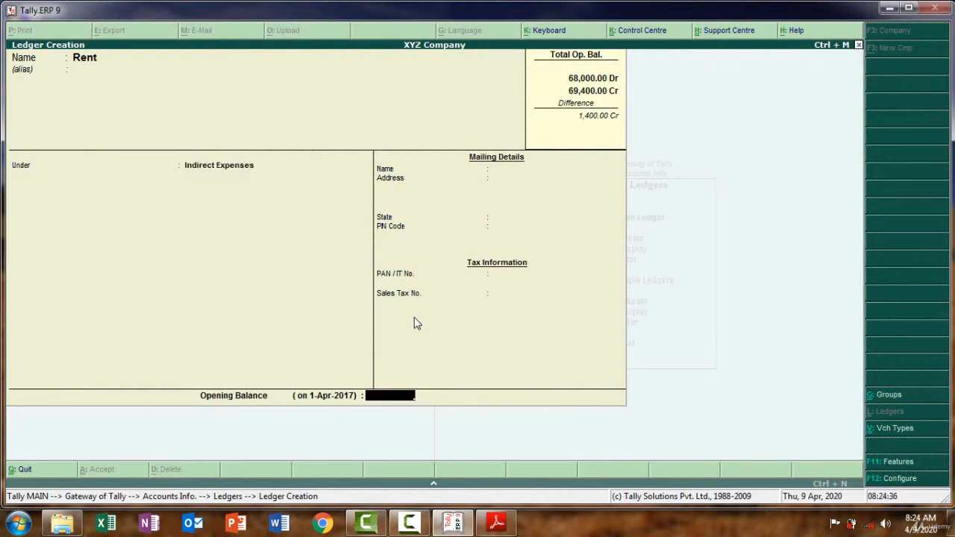
Look up the Rent amount in the PDF, then save the Tally ledger with an opening balance of 4,000 Dr.
click(498, 526)
click(498, 526)
text(4)
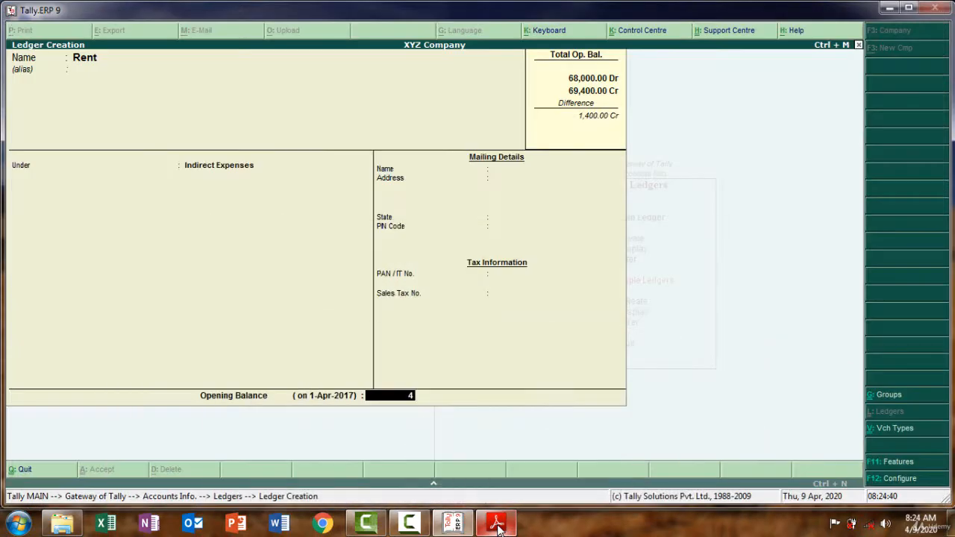
text(000)
key(Return)
key(Return)
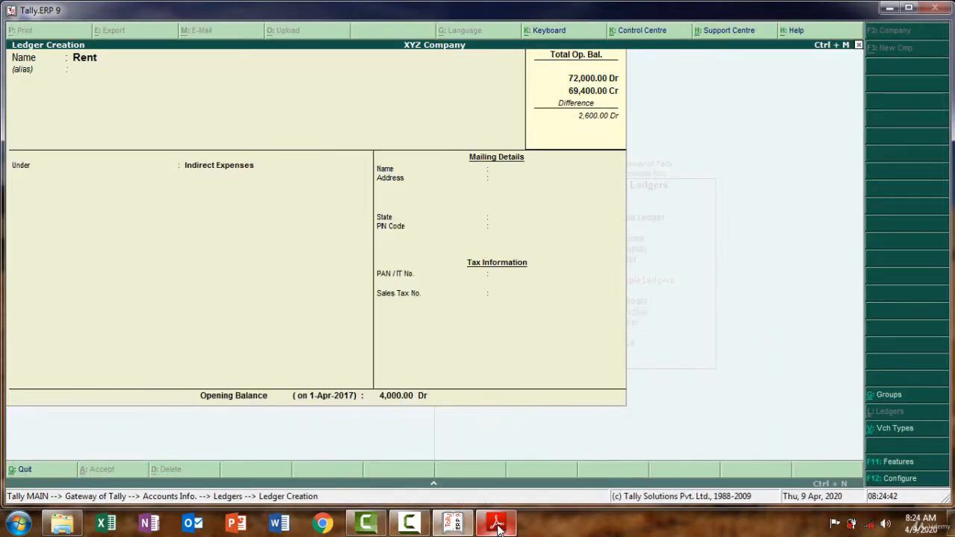
Copy the Telephone entry from the PDF as the new Tally ledger's name, without an alias, and keep it under Indirect Expenses.
click(498, 526)
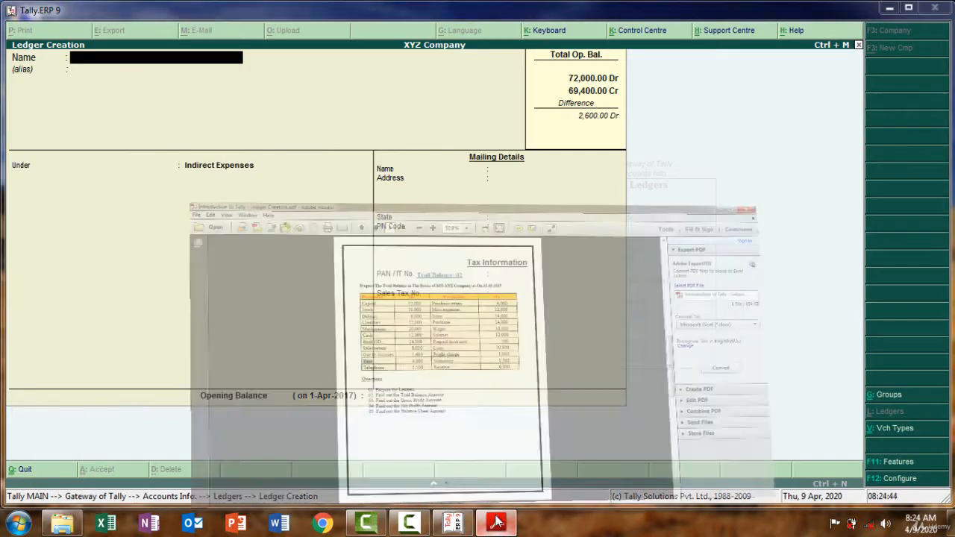
drag(311, 282, 278, 281)
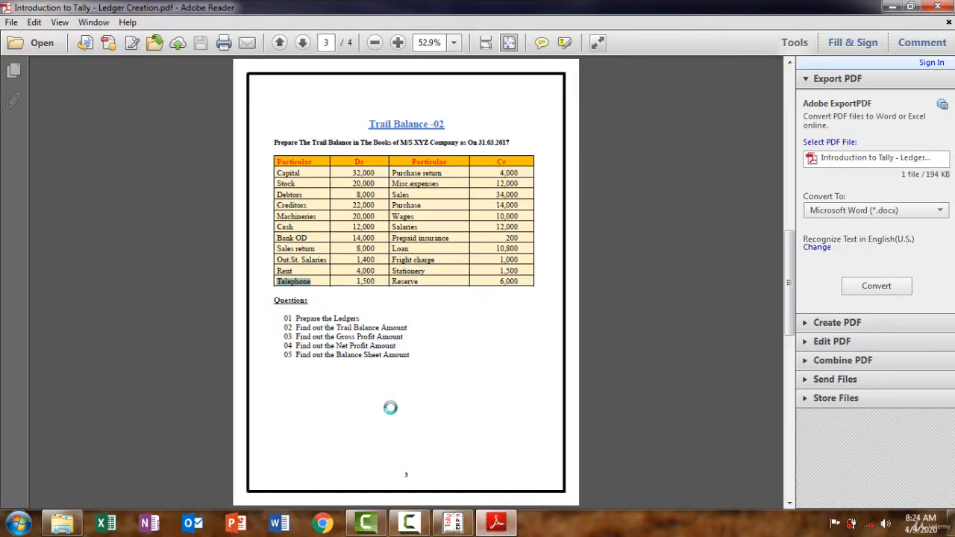
click(492, 530)
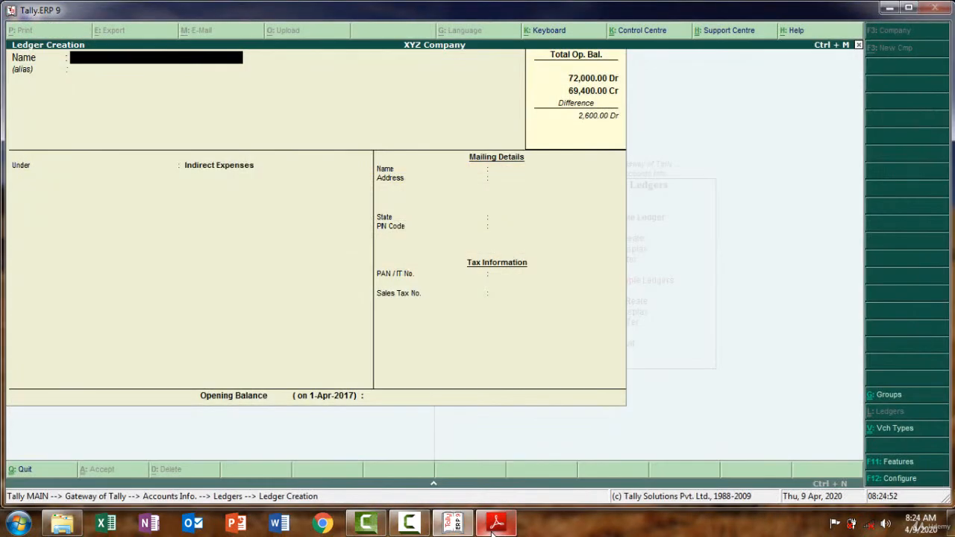
key(ctrl+alt+v)
key(Return)
key(Return)
key(Return)
key(Return)
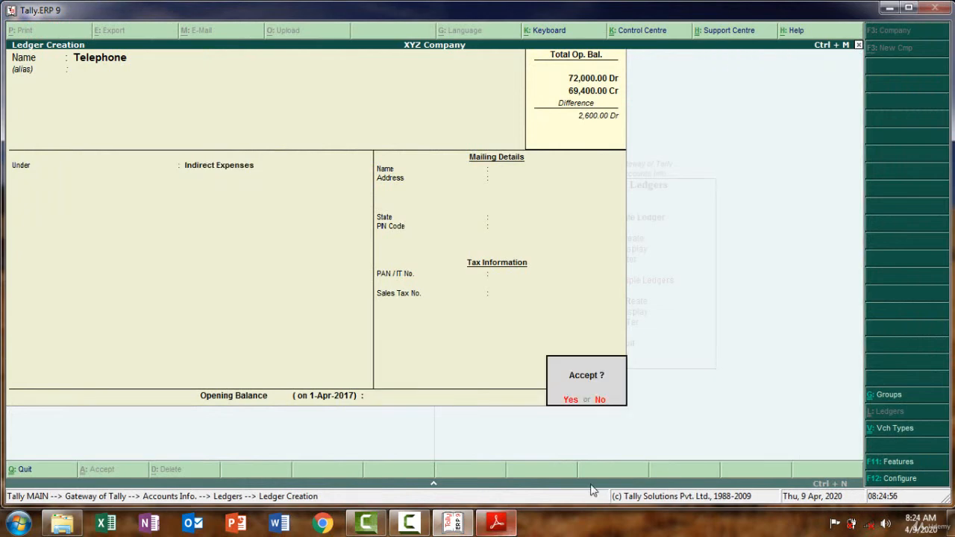
Return to the Telephone ledger's fields without accepting, and save it with an opening balance of 1,500 Dr.
click(601, 404)
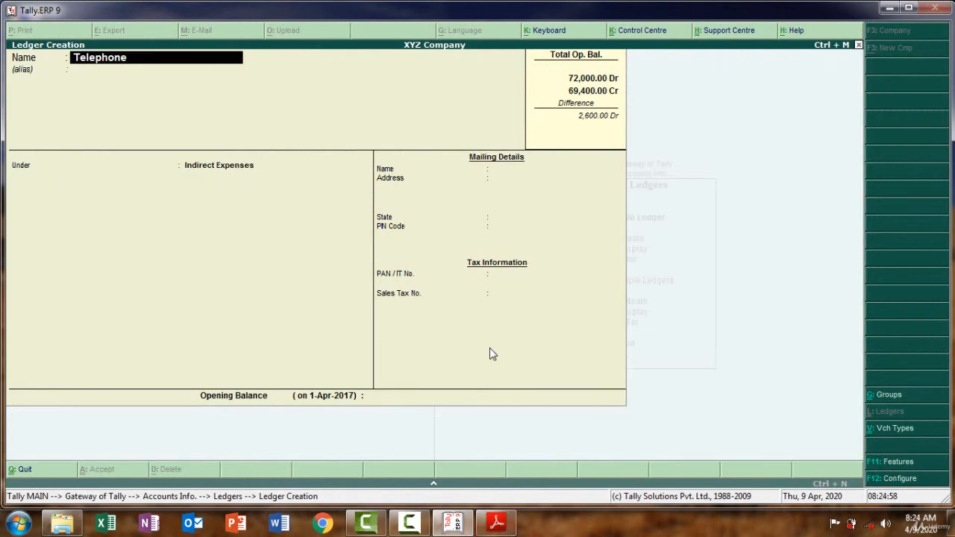
key(Return)
key(Return)
key(Return)
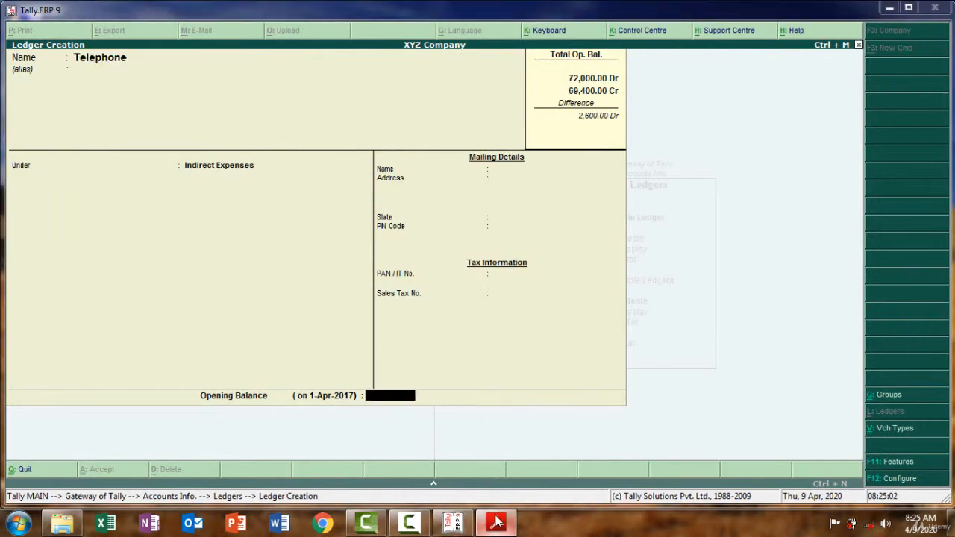
text(1500)
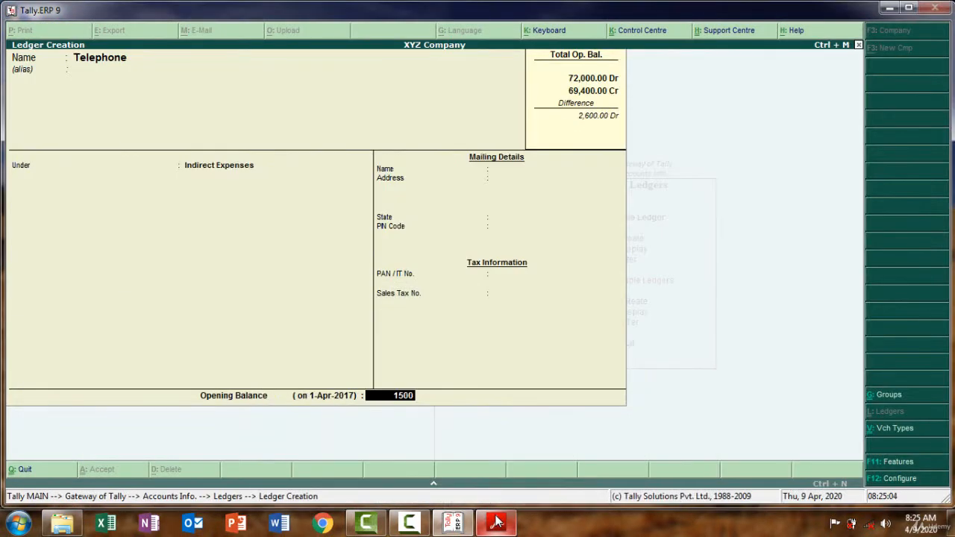
key(Return)
key(Return)
key(Return)
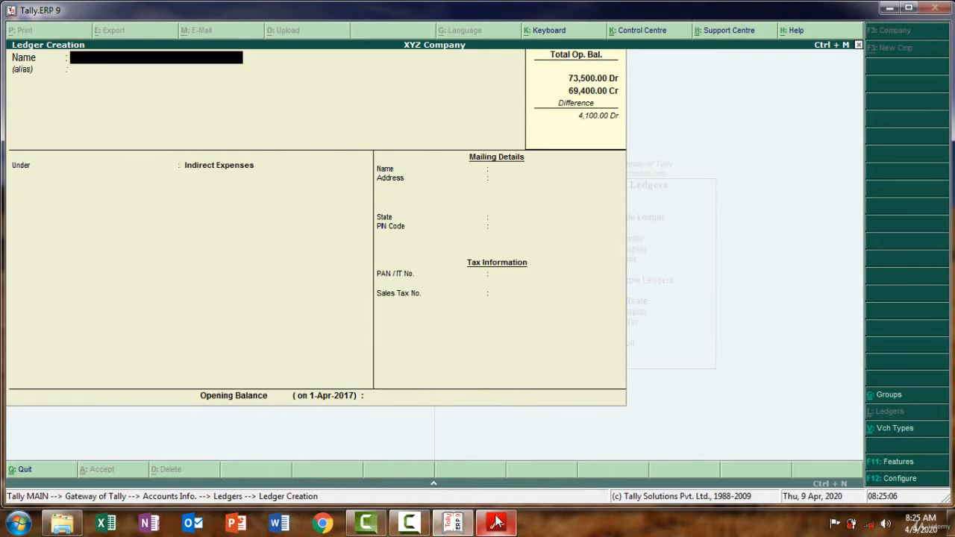
click(498, 524)
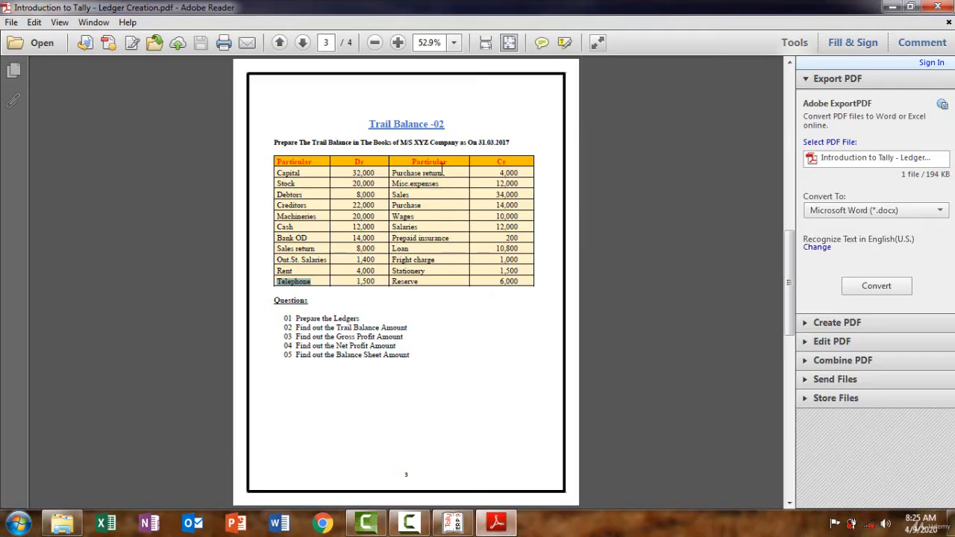
drag(445, 171, 397, 165)
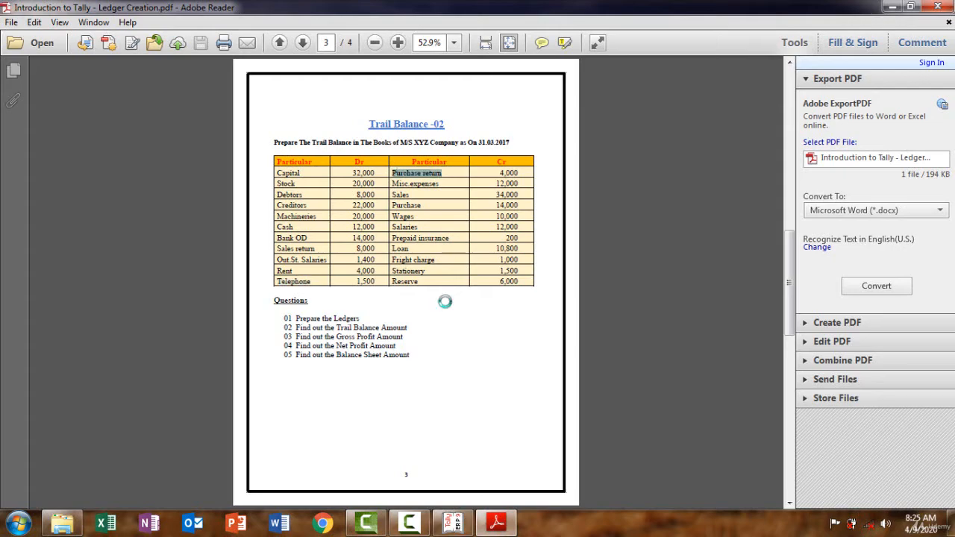
click(498, 525)
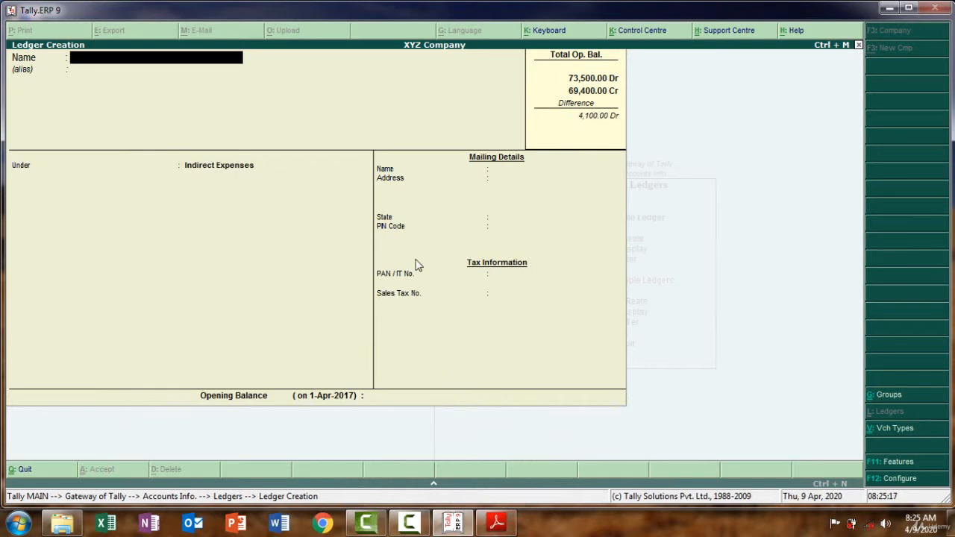
key(alt+v)
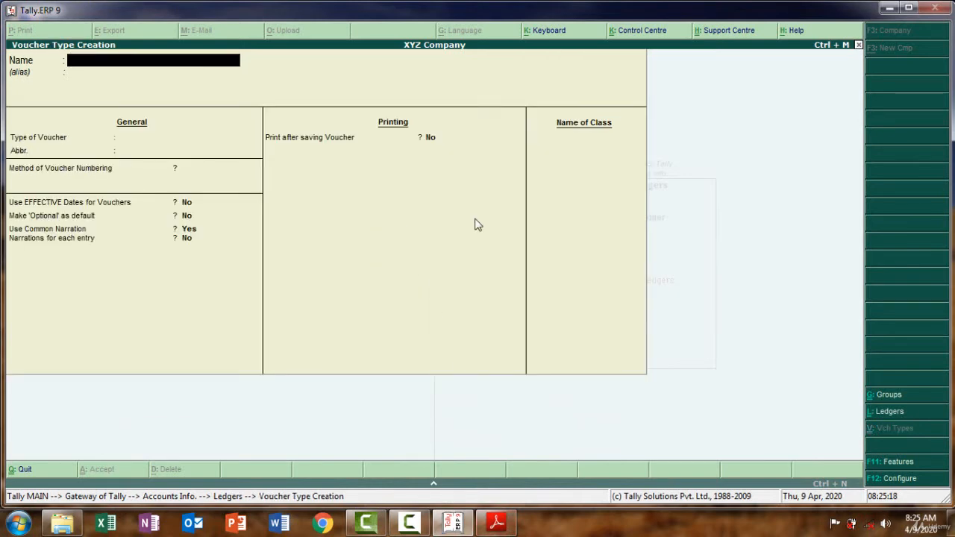
key(Escape)
key(Return)
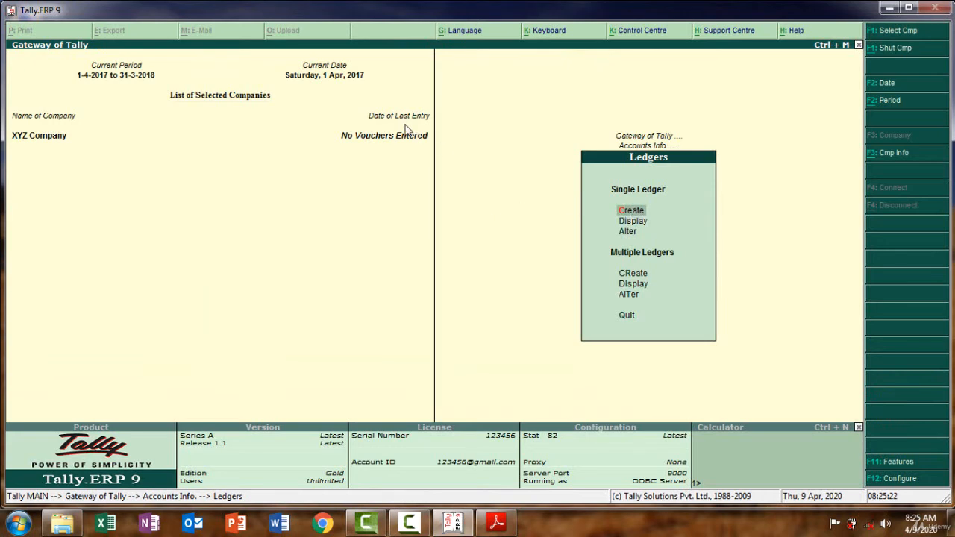
key(Return)
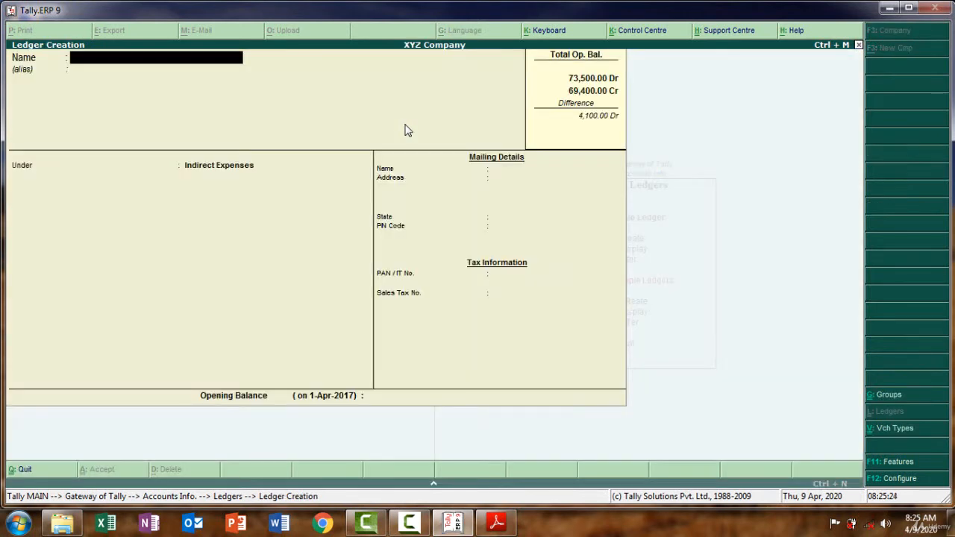
Name the new ledger Purchase Return, without an alias, and group it under Purchase Accounts.
text(Purchase Return)
key(Return)
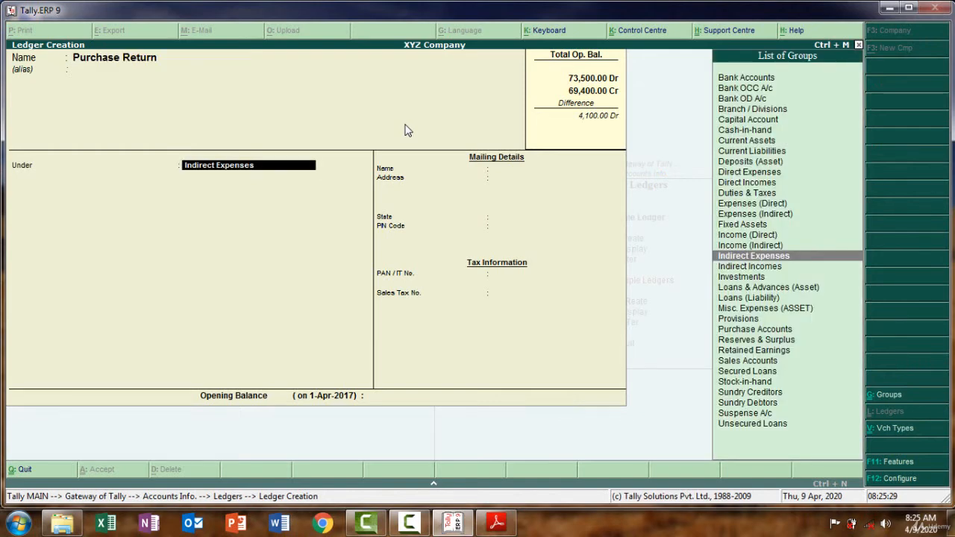
text(P)
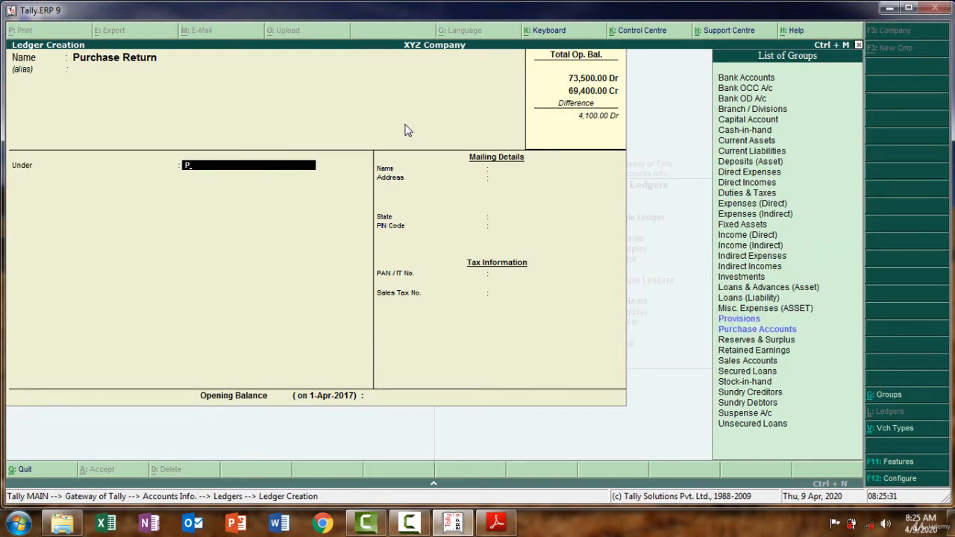
key(Down)
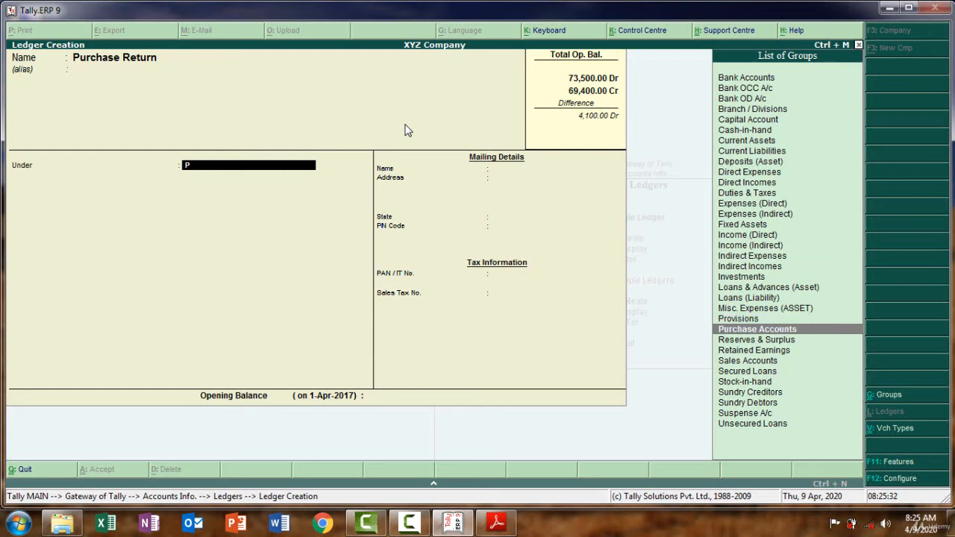
key(Return)
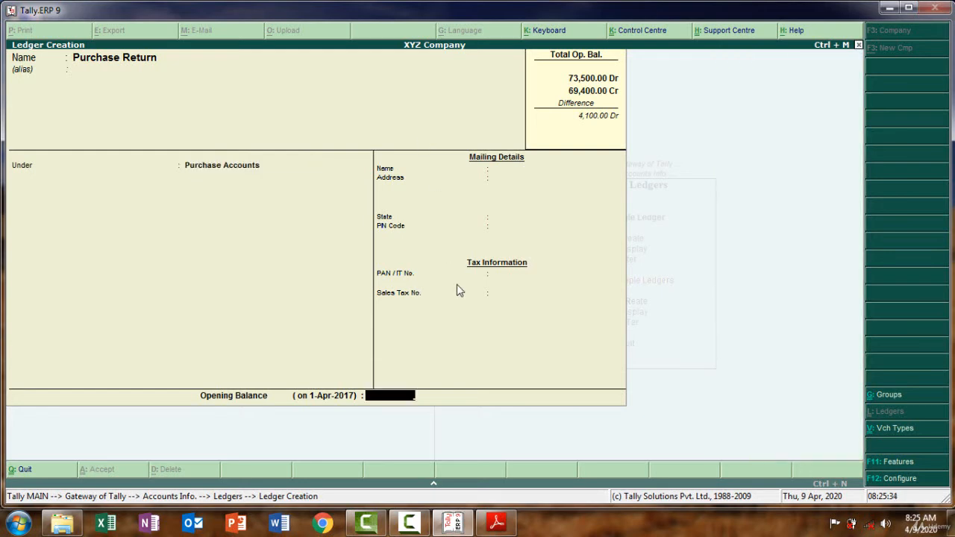
Check the Purchase return amount in the PDF, then save the Tally ledger with an opening balance of 4,000 Cr.
click(497, 523)
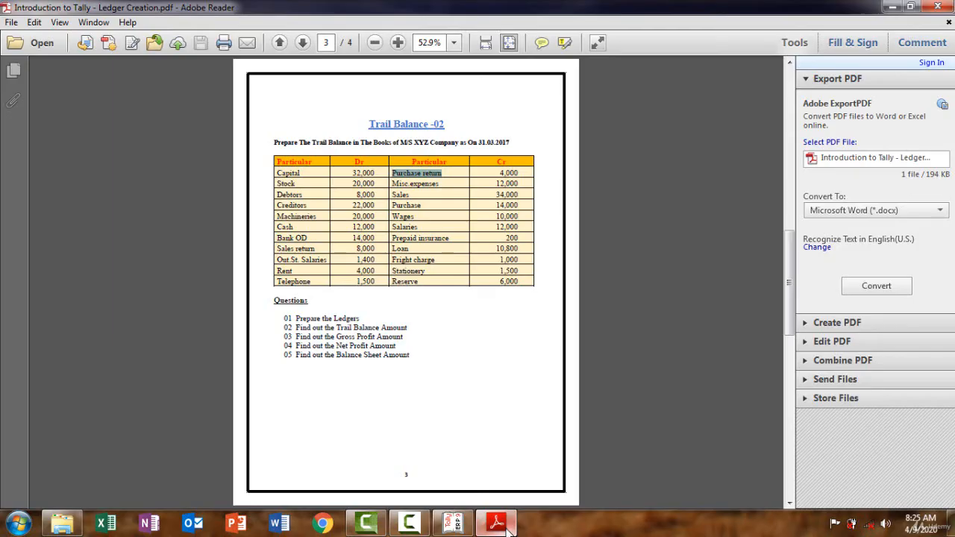
click(507, 527)
text(4000)
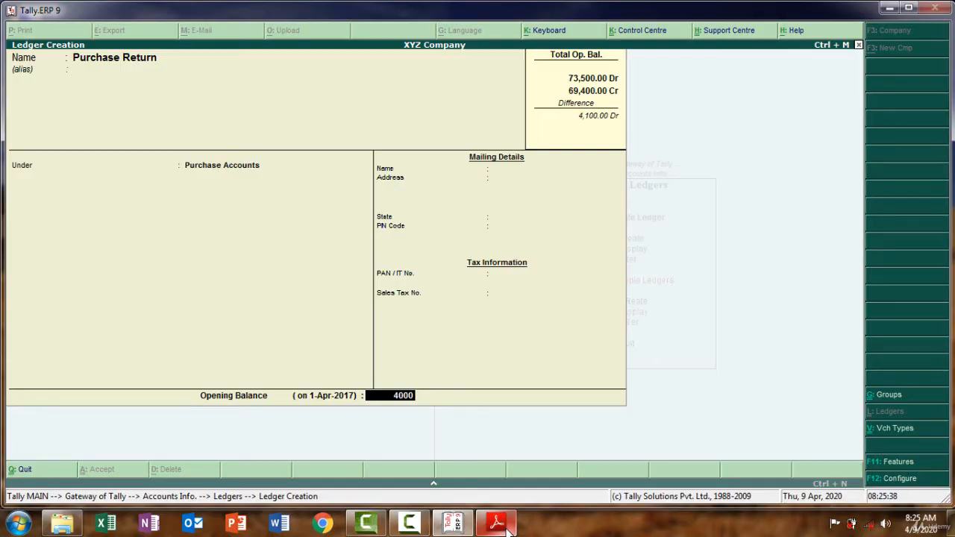
key(Return)
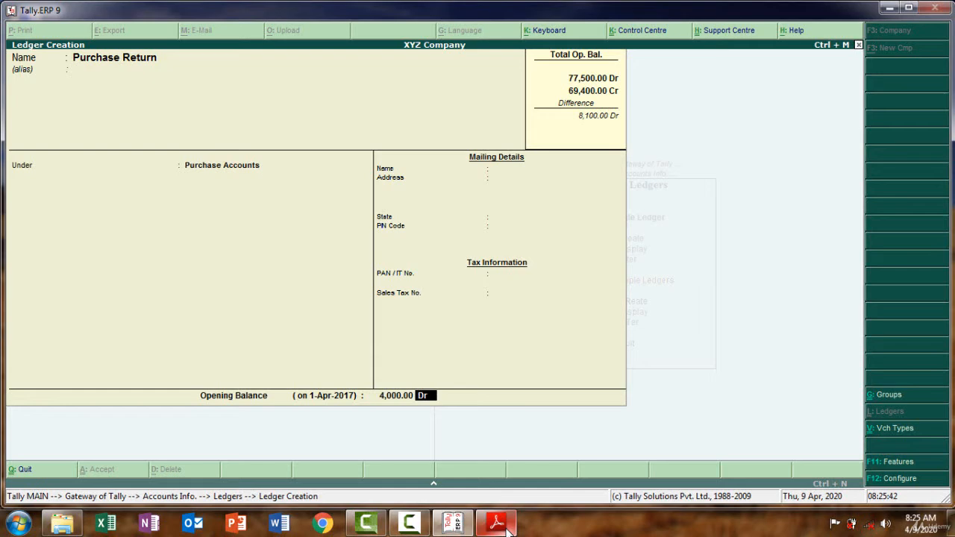
text(c)
key(Return)
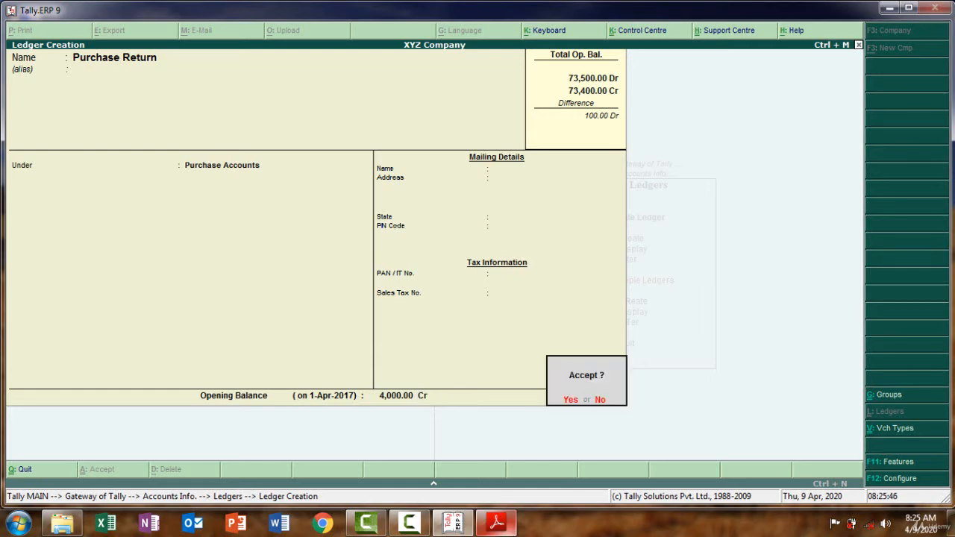
key(Return)
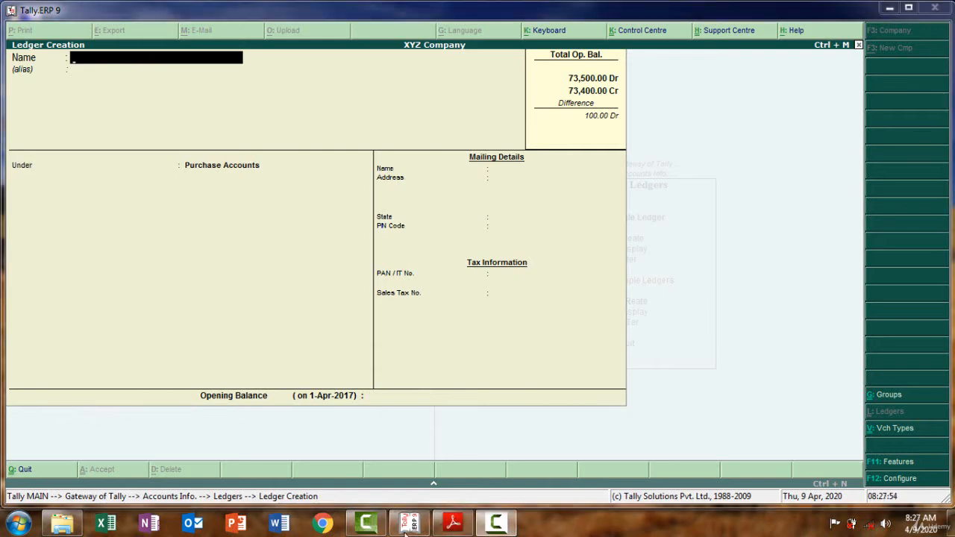
Copy the Misc.expenses entry from the PDF as the new Tally ledger's name, without an alias, and group it under Indirect Expenses.
click(455, 525)
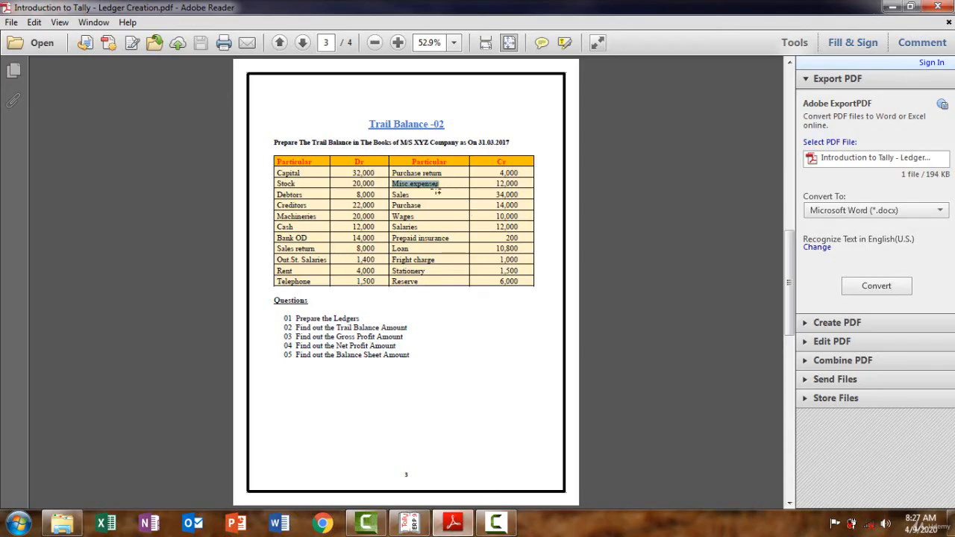
drag(446, 182, 409, 182)
click(445, 182)
mouse_move(445, 183)
mouse_down()
mouse_move(409, 183)
mouse_move(444, 186)
mouse_up()
click(455, 526)
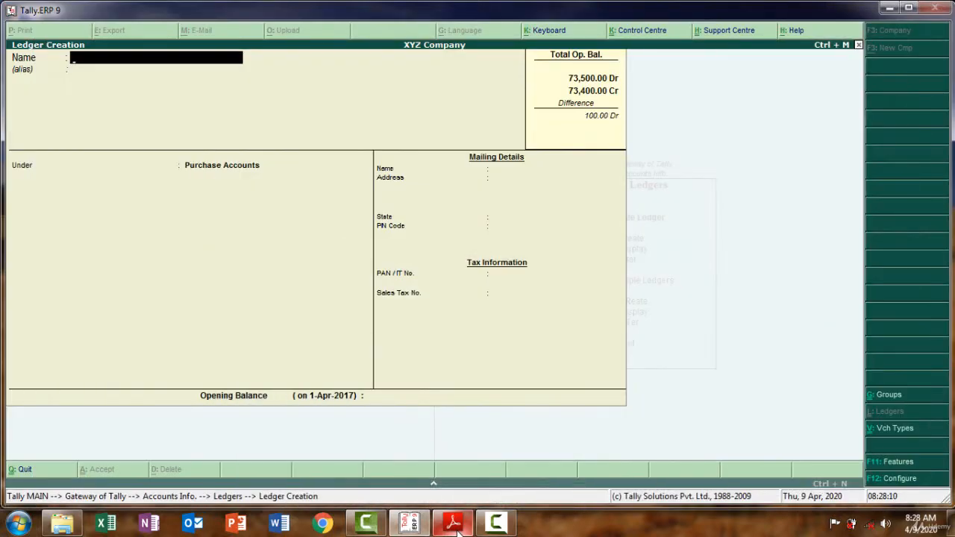
key(ctrl+alt+v)
key(Return)
key(Return)
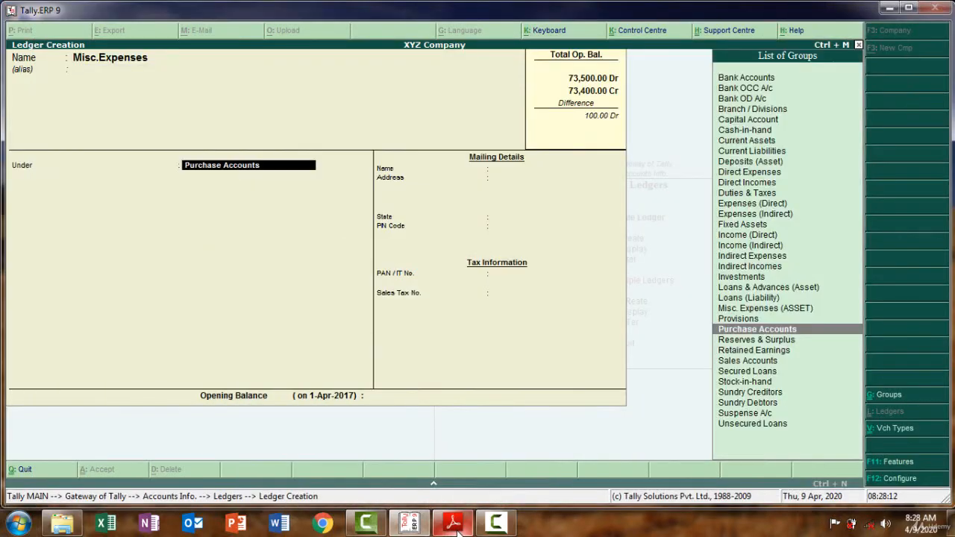
text(i)
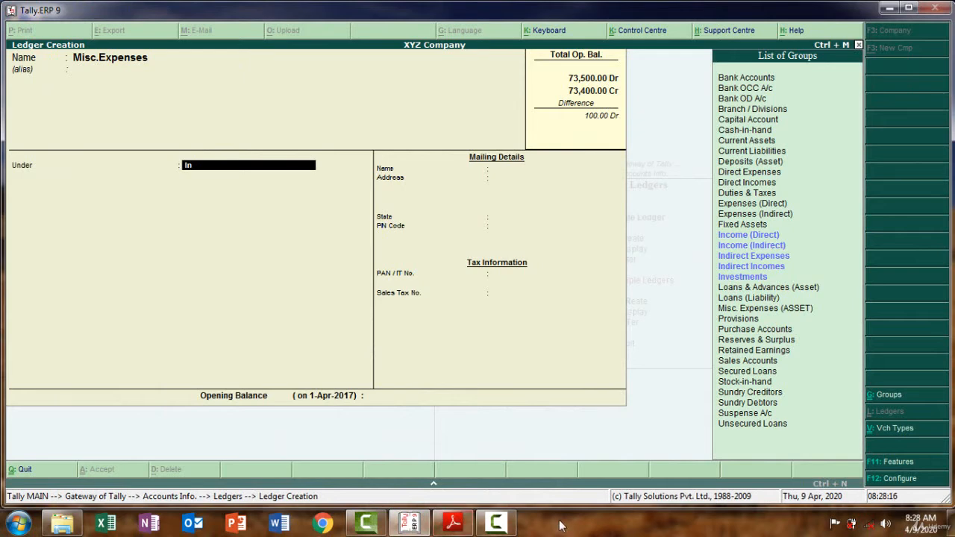
text(nd)
key(Return)
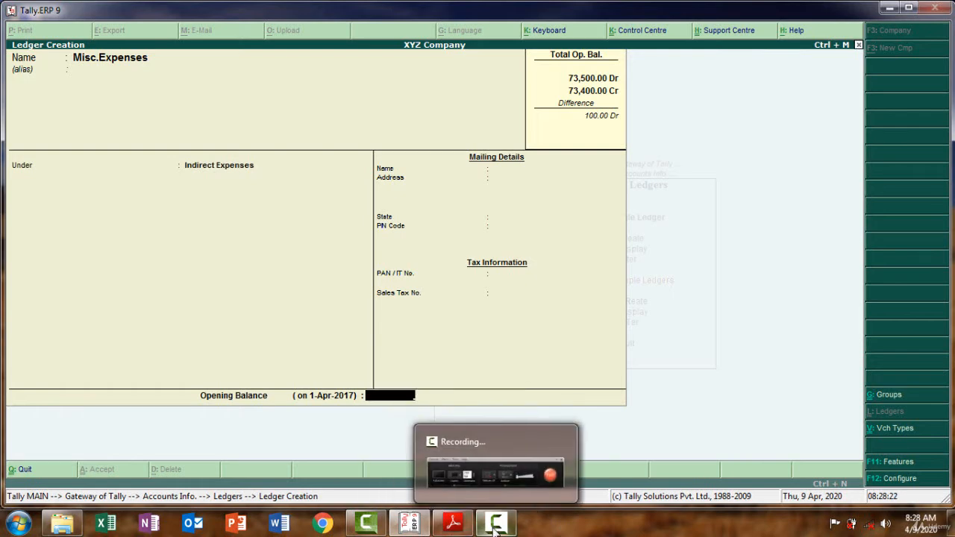
Look up the Misc.expenses amount in the PDF, then save the Tally ledger with an opening balance of 12,000 Dr.
drag(485, 527, 431, 529)
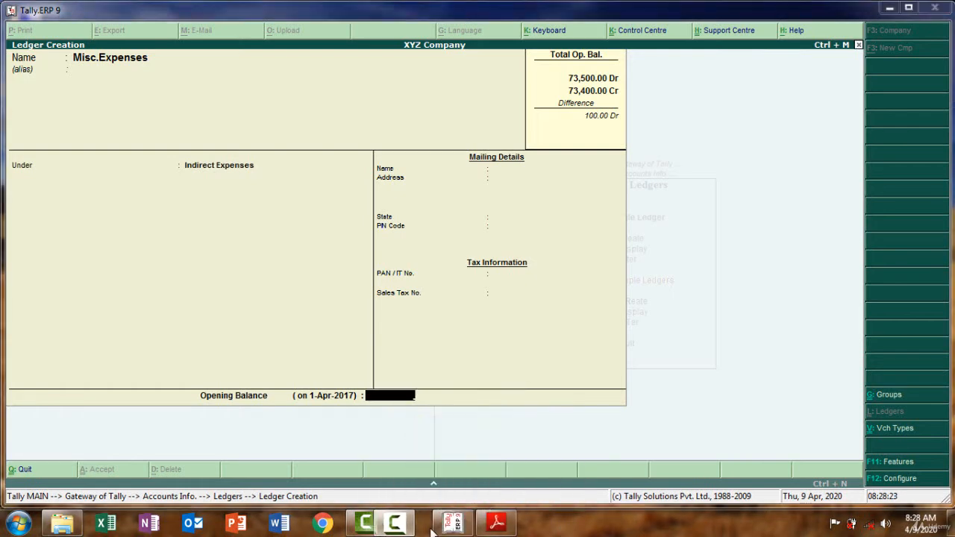
click(494, 527)
click(494, 527)
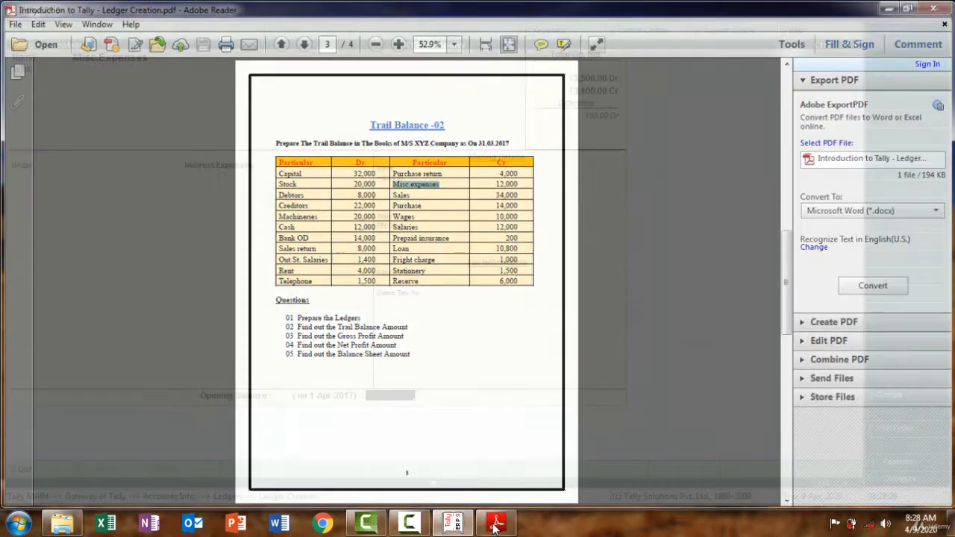
text(12,000)
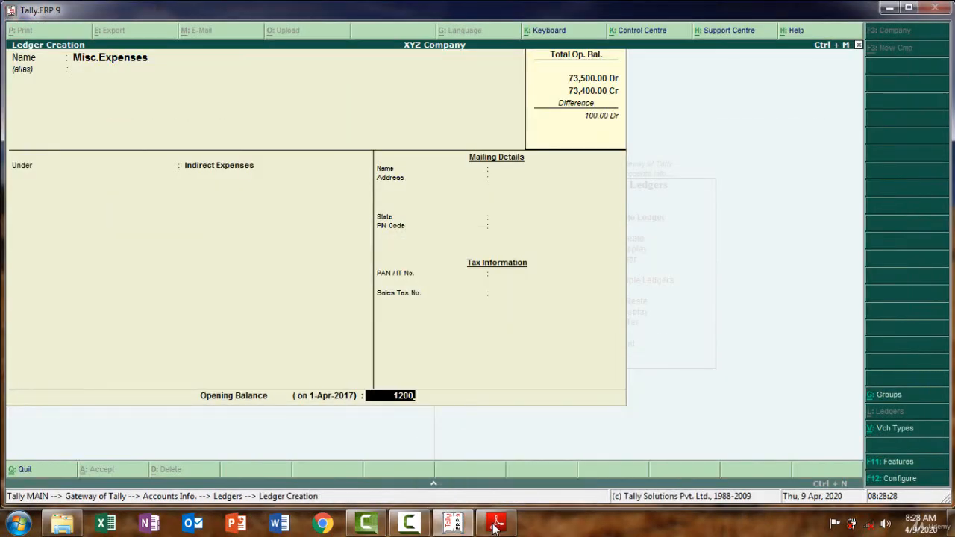
key(Return)
key(Return)
key(Return)
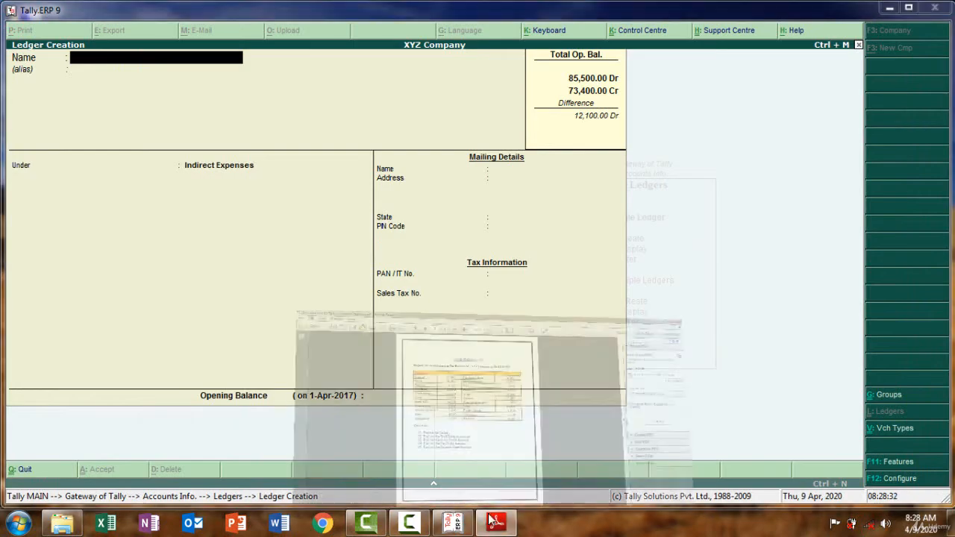
click(494, 527)
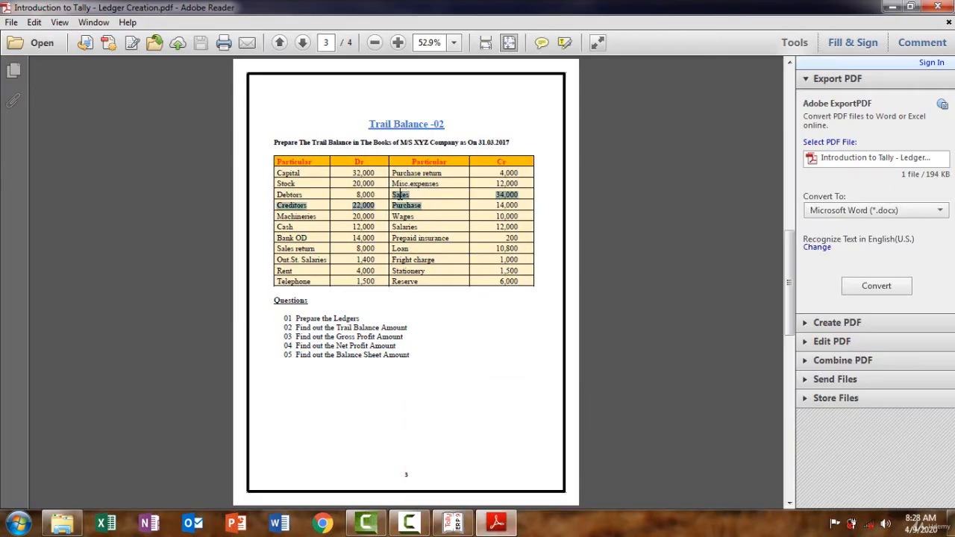
drag(410, 194, 396, 193)
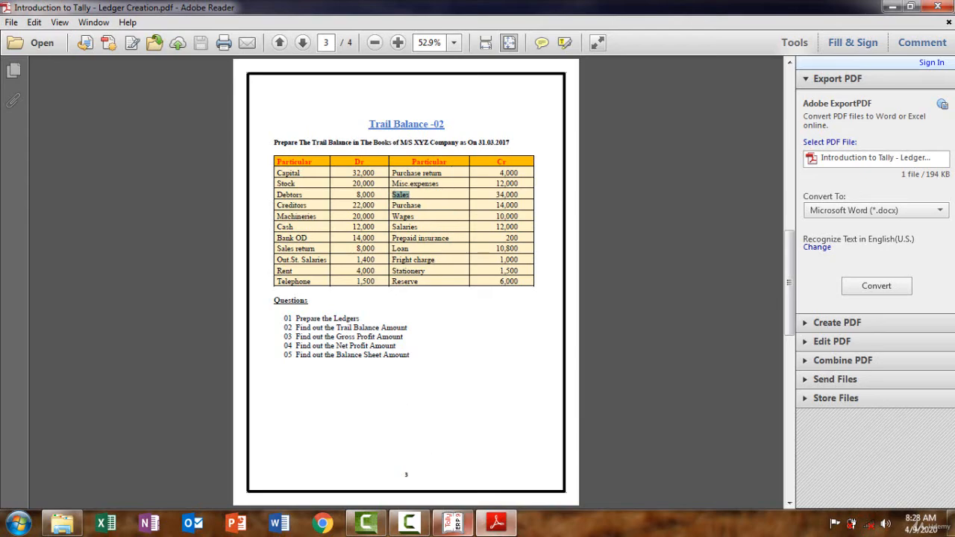
click(498, 525)
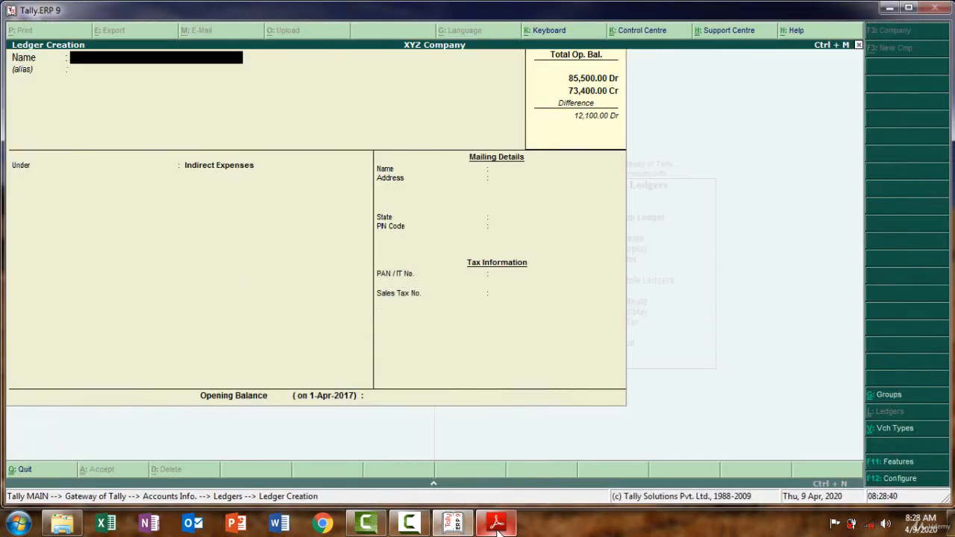
key(ctrl+v)
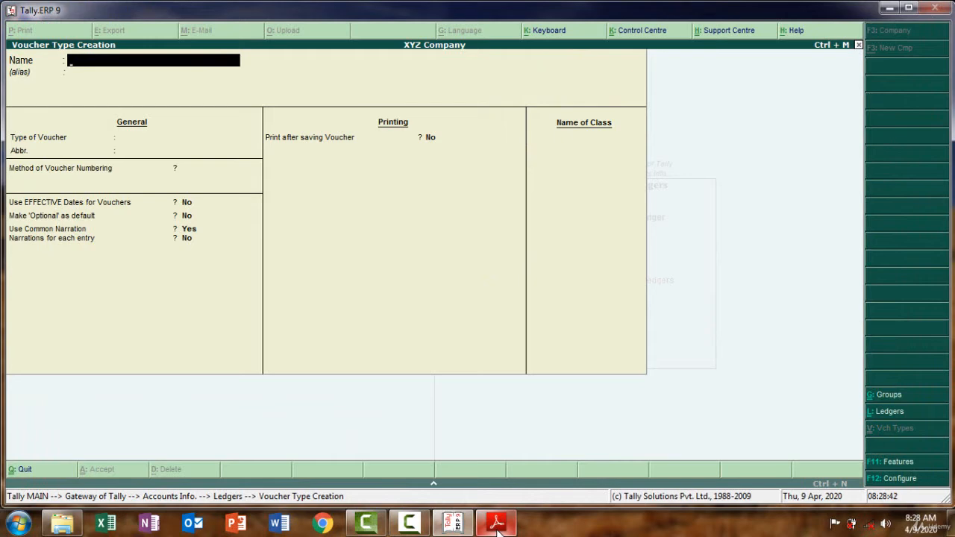
key(Escape)
key(y)
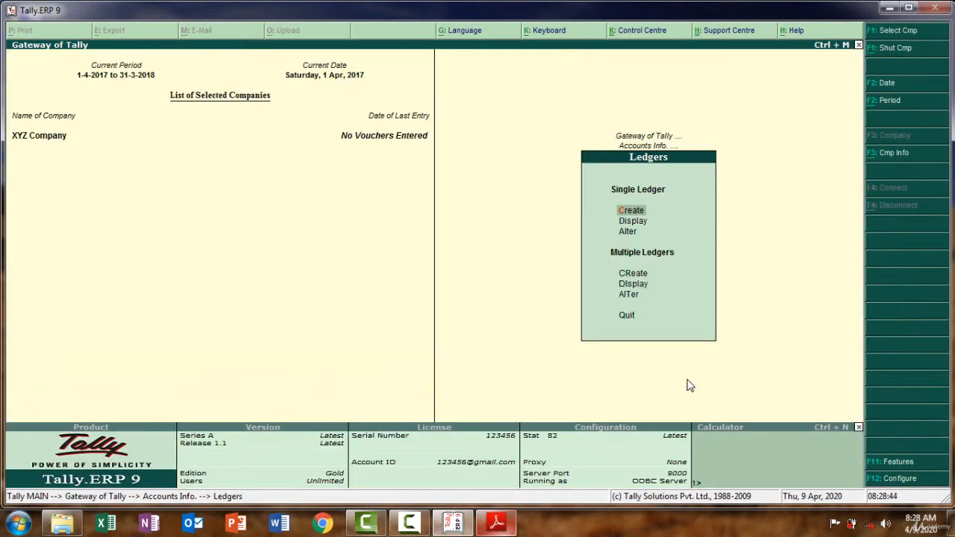
click(633, 212)
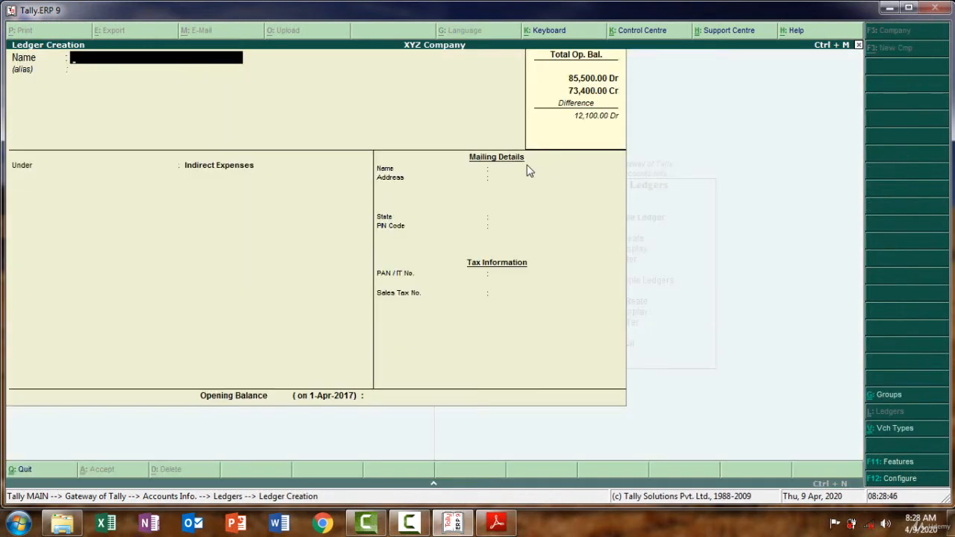
Name the new ledger Sales, without an alias, and group it under Sales Accounts.
text(Sales)
key(Return)
key(Return)
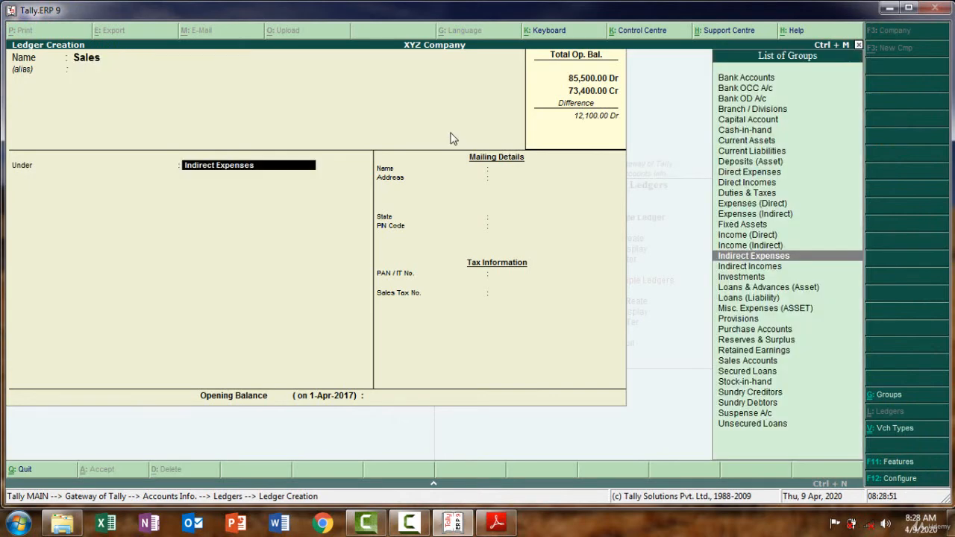
text(Sal)
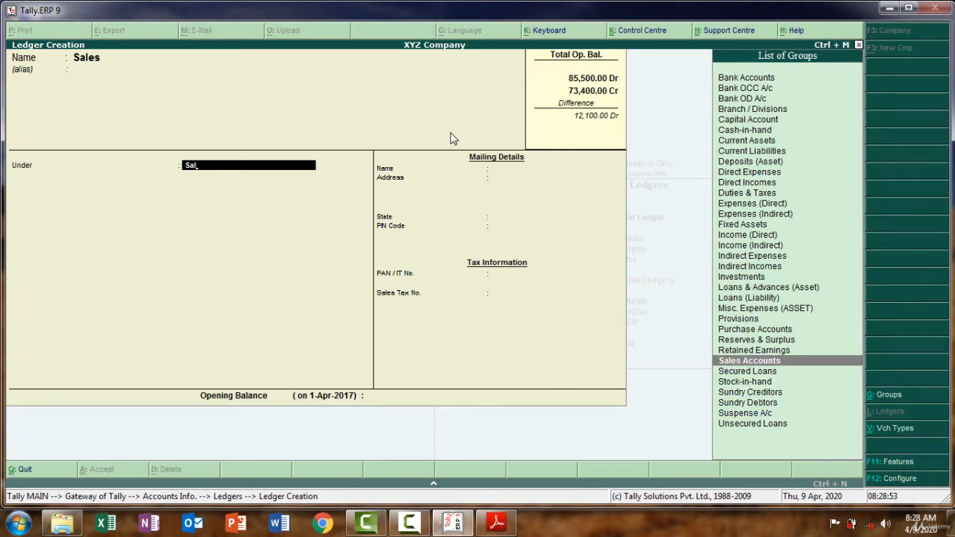
key(Return)
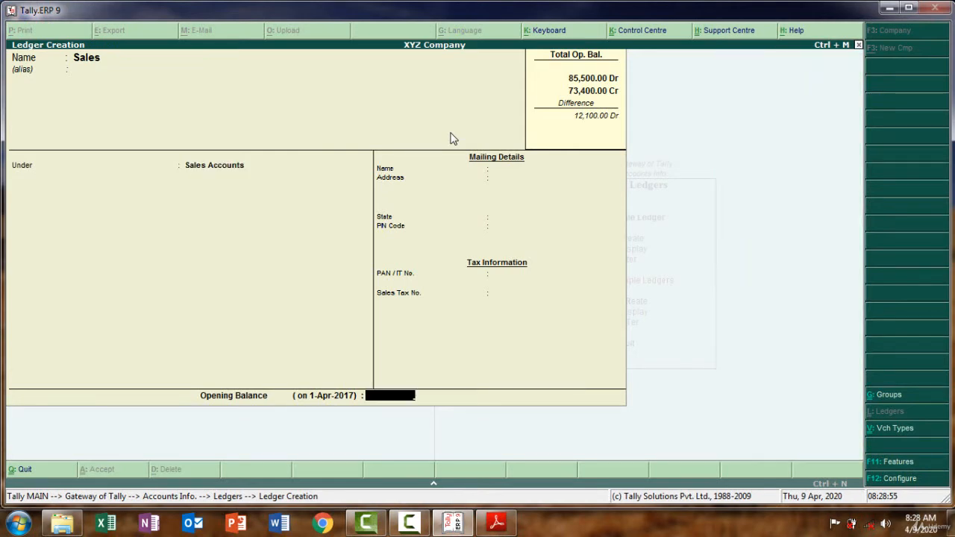
Check the Sales amount in the PDF, then save the Tally ledger with an opening balance of 34,000 Cr.
click(498, 524)
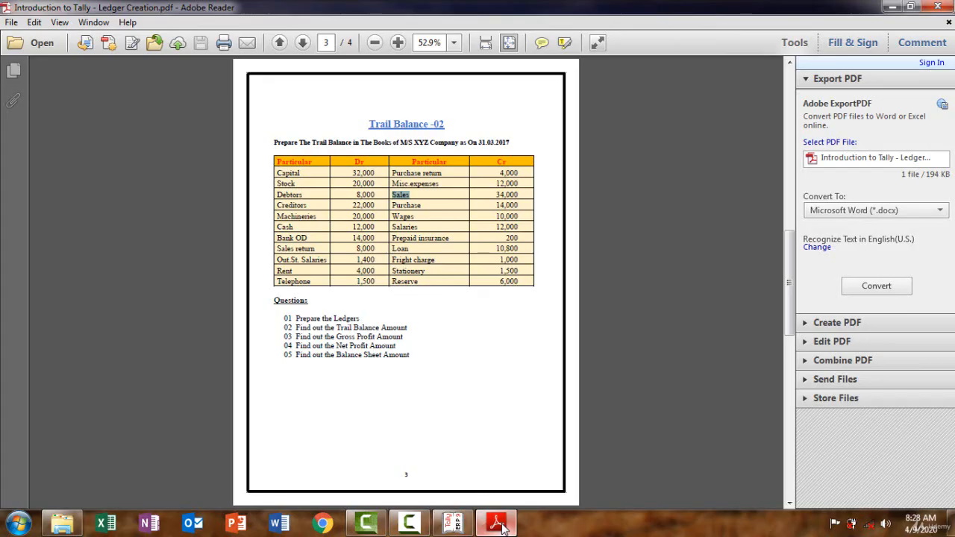
click(499, 524)
text(34000)
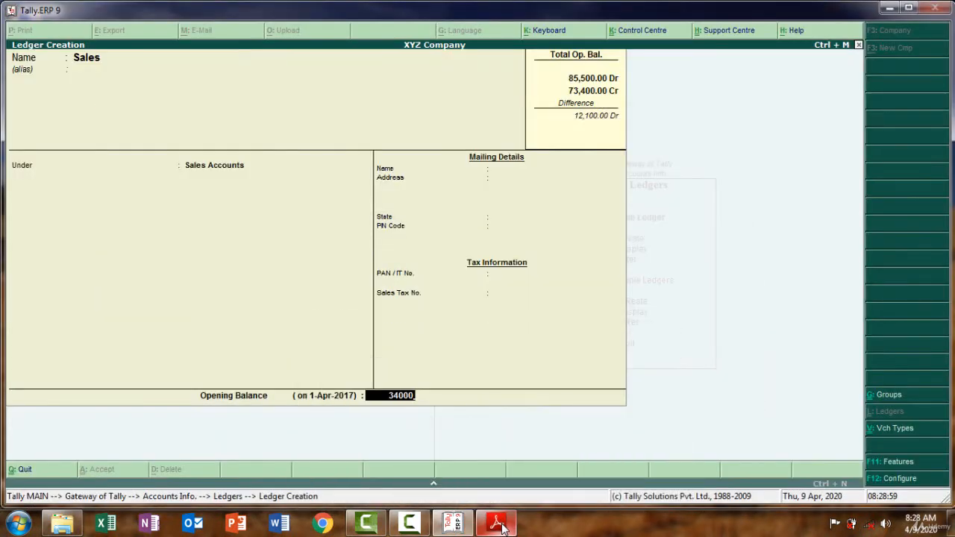
key(Return)
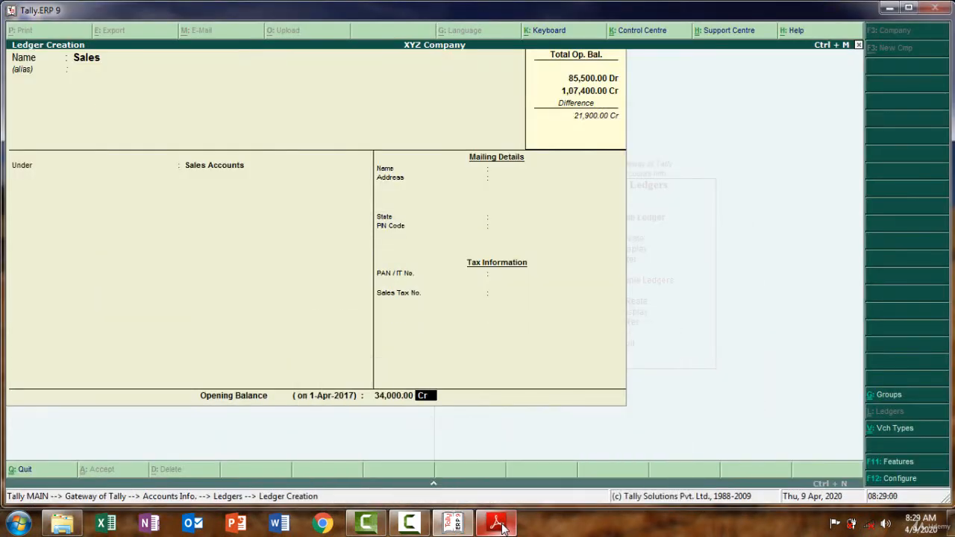
key(Return)
key(Return)
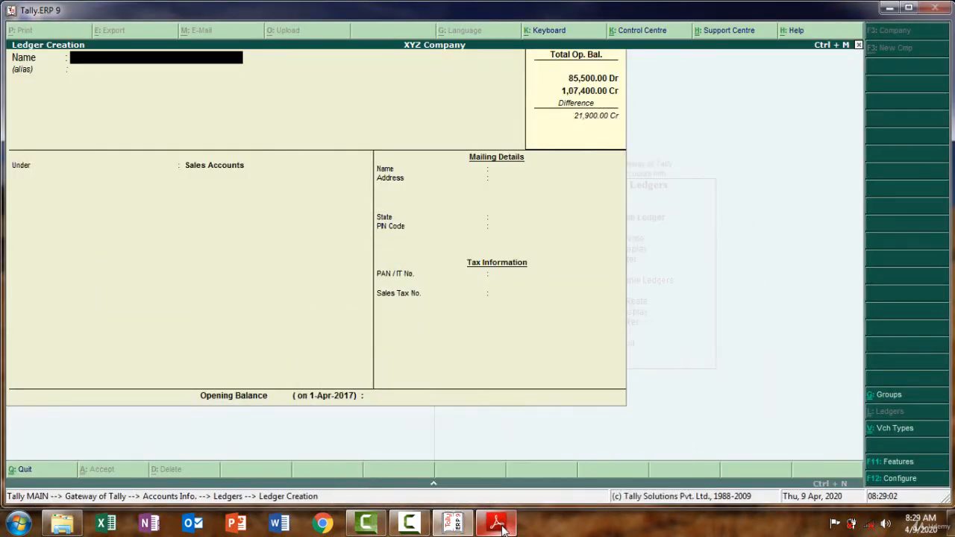
Copy the Purchase entry from the PDF as the new Tally ledger's name, without an alias, and group it under Purchase Accounts.
click(498, 526)
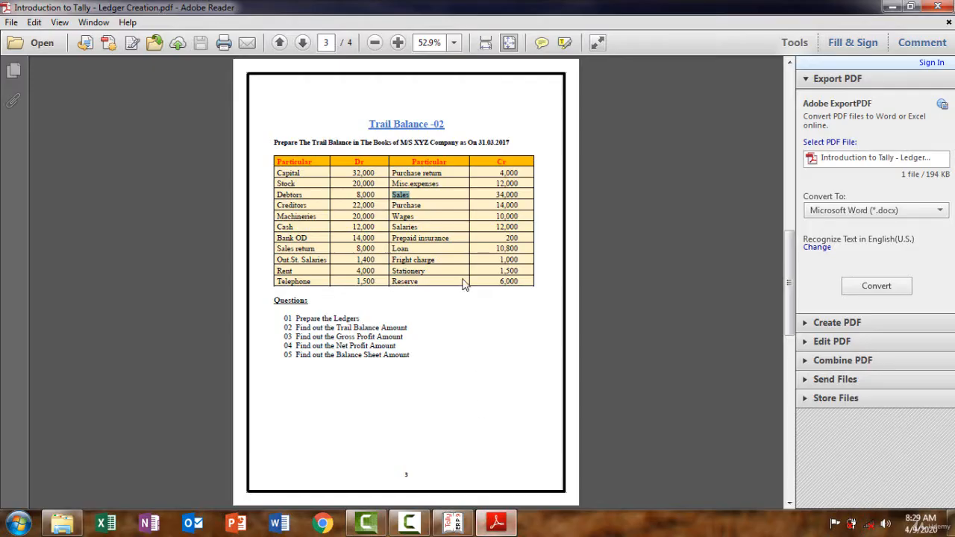
drag(431, 208, 392, 197)
click(498, 524)
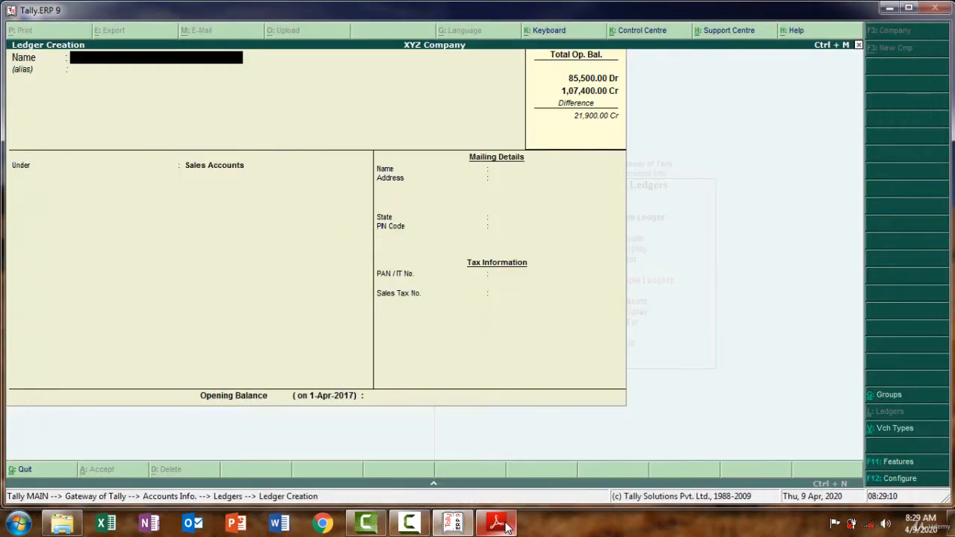
key(ctrl+alt+v)
key(Return)
key(Return)
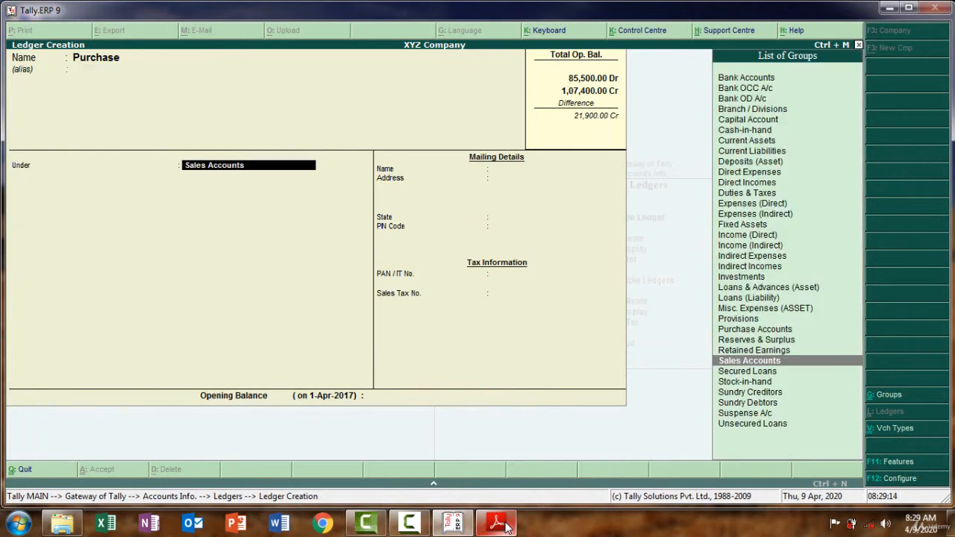
text(Pu)
key(Return)
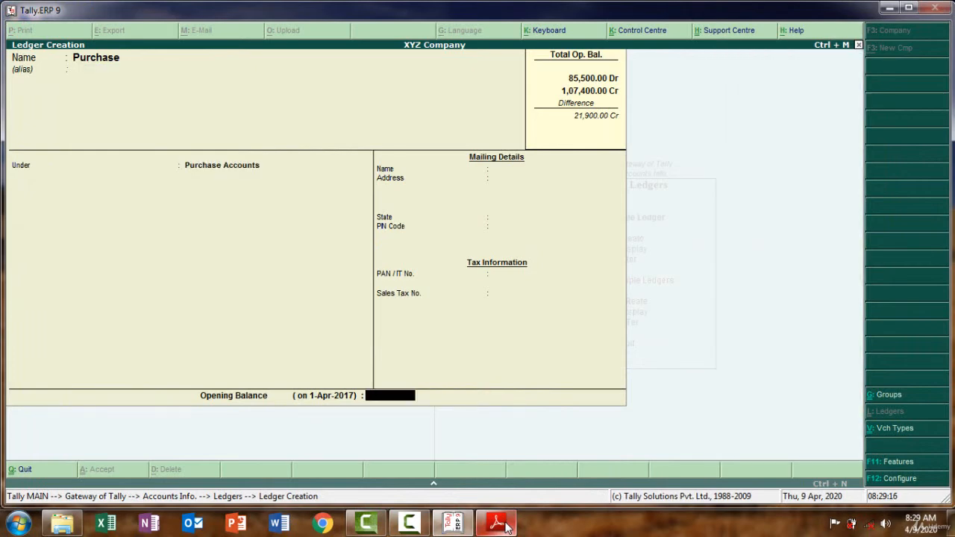
key(Return)
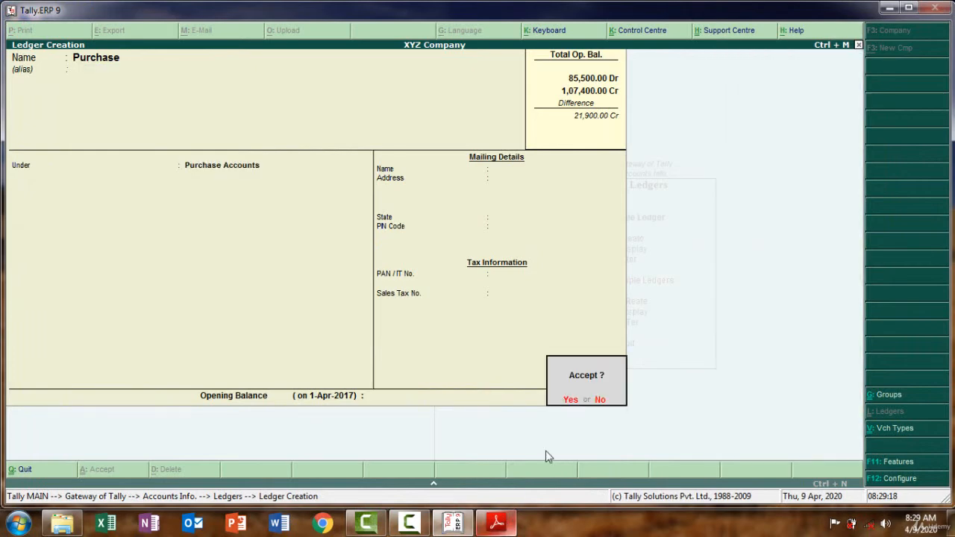
click(600, 401)
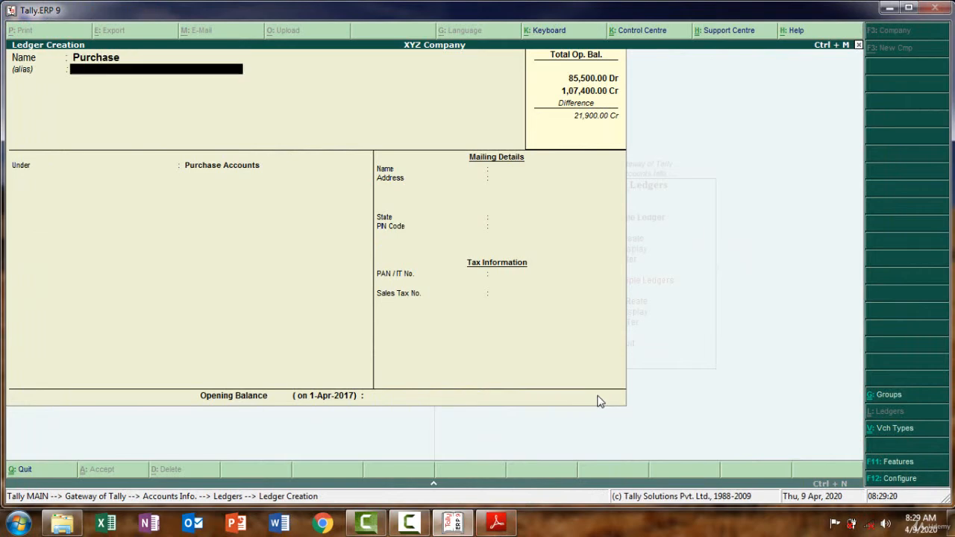
key(Return)
key(Return)
key(Return)
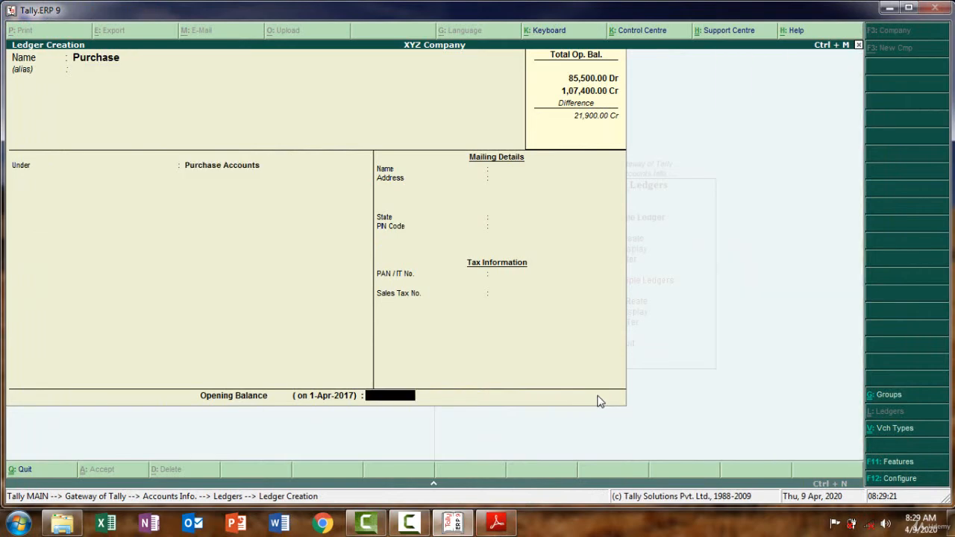
Look up the Purchase amount in the PDF, then save the Tally ledger with an opening balance of 14,000 Dr.
click(507, 525)
click(498, 524)
text(14000)
key(Return)
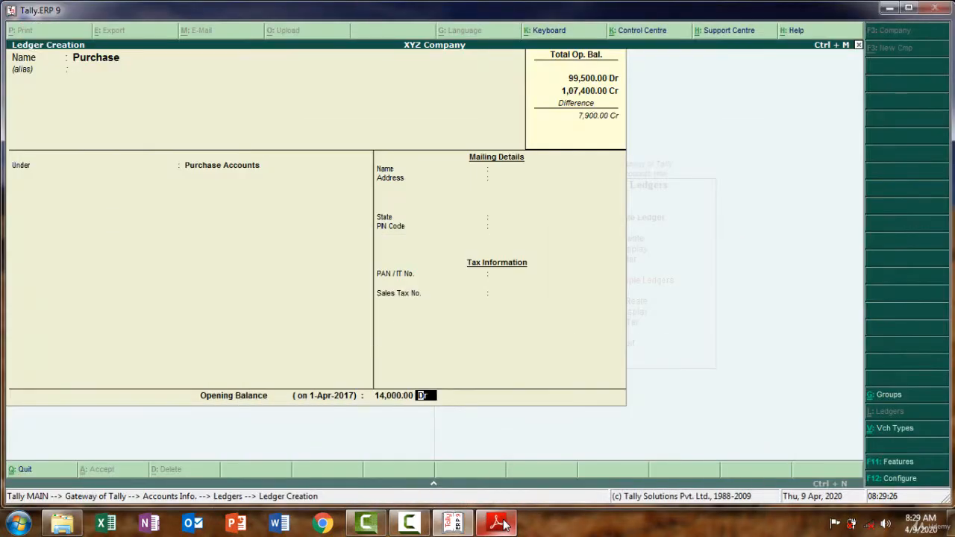
key(Return)
key(Return)
Copy the Wages entry from the PDF as the new Tally ledger's name, without an alias, and group it under Direct Expenses.
click(499, 524)
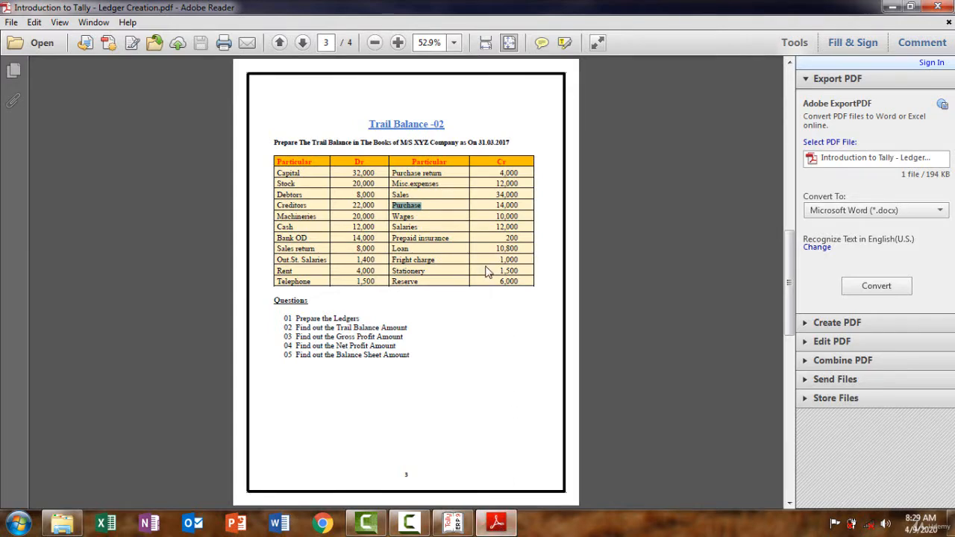
drag(424, 217, 394, 210)
click(494, 526)
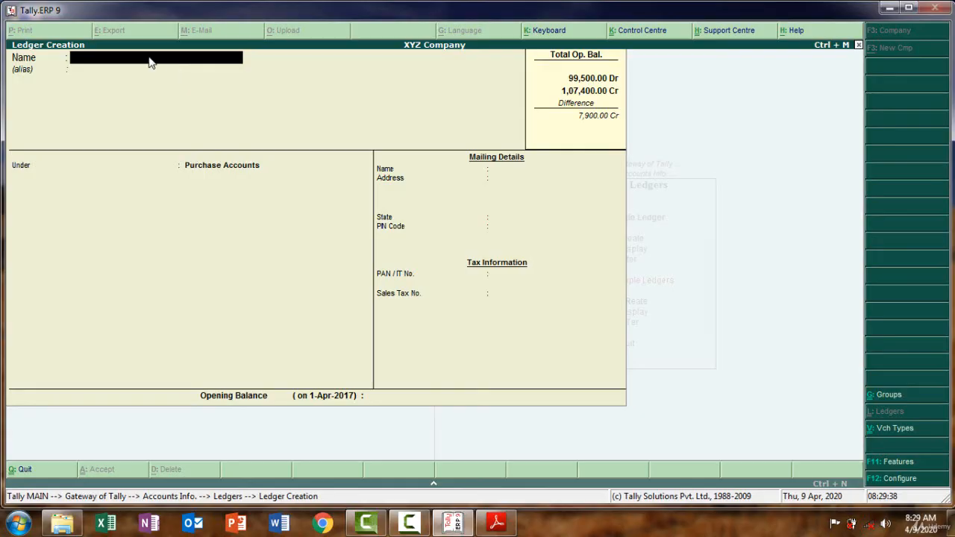
key(ctrl+alt+v)
key(Return)
key(Return)
text(D)
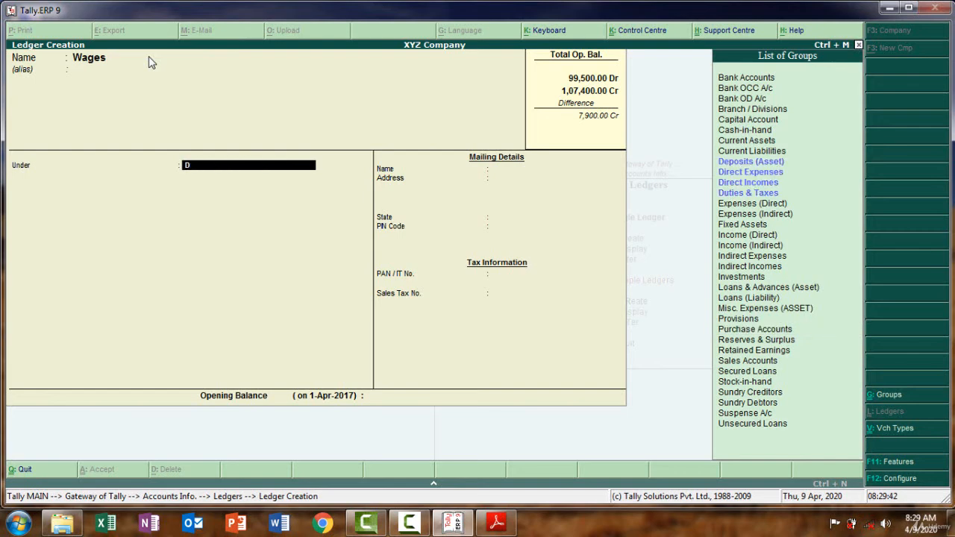
key(Down)
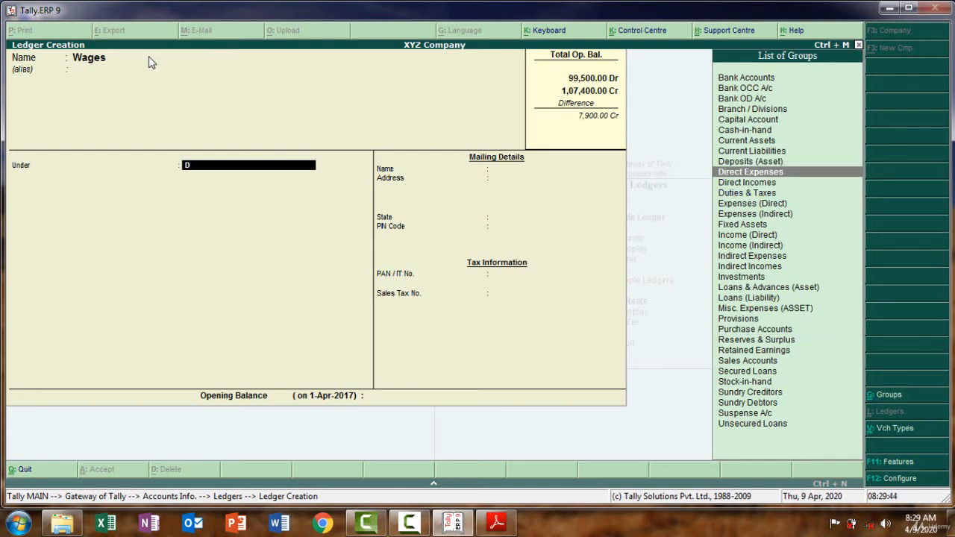
key(Return)
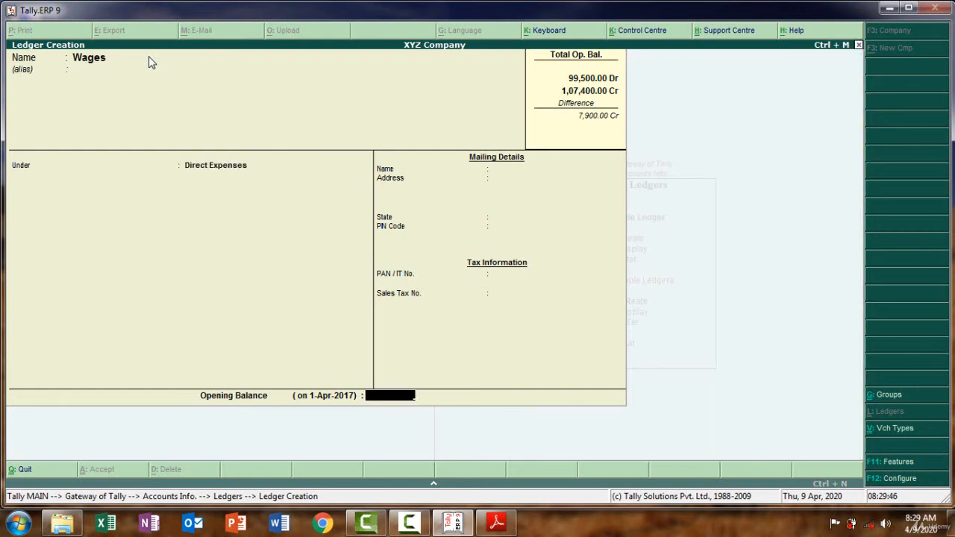
Look up the Wages amount in the PDF, then save the Tally ledger with an opening balance of 10,000 Dr.
click(495, 522)
click(495, 523)
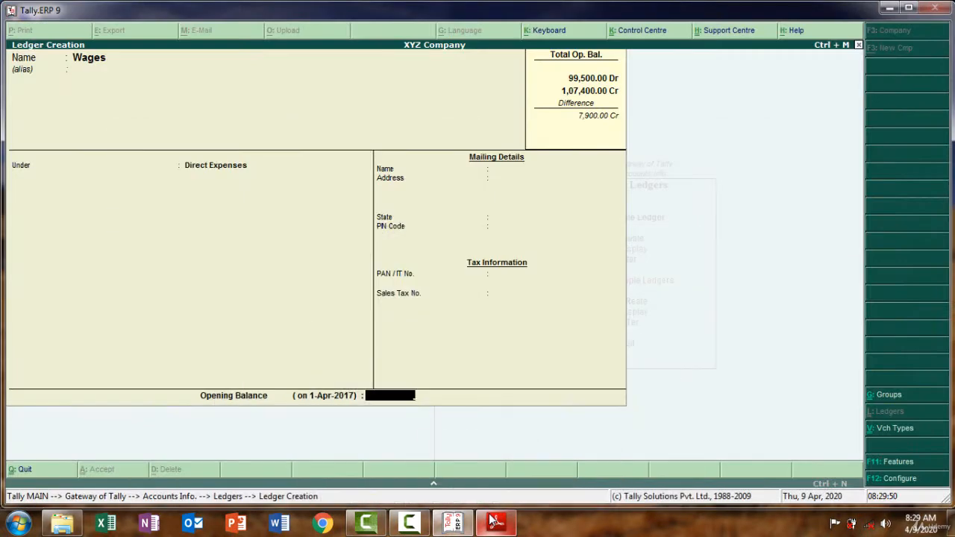
text(10000)
key(Return)
key(Return)
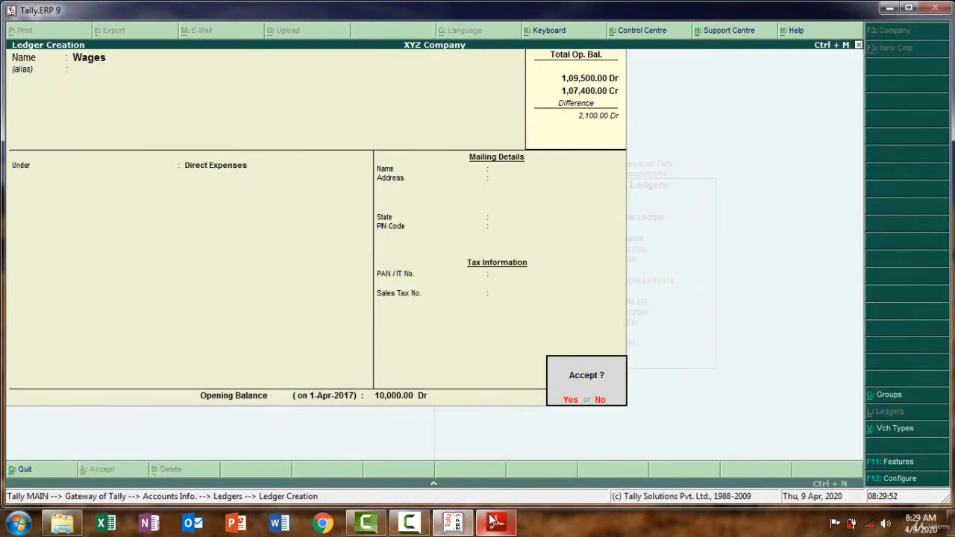
key(Return)
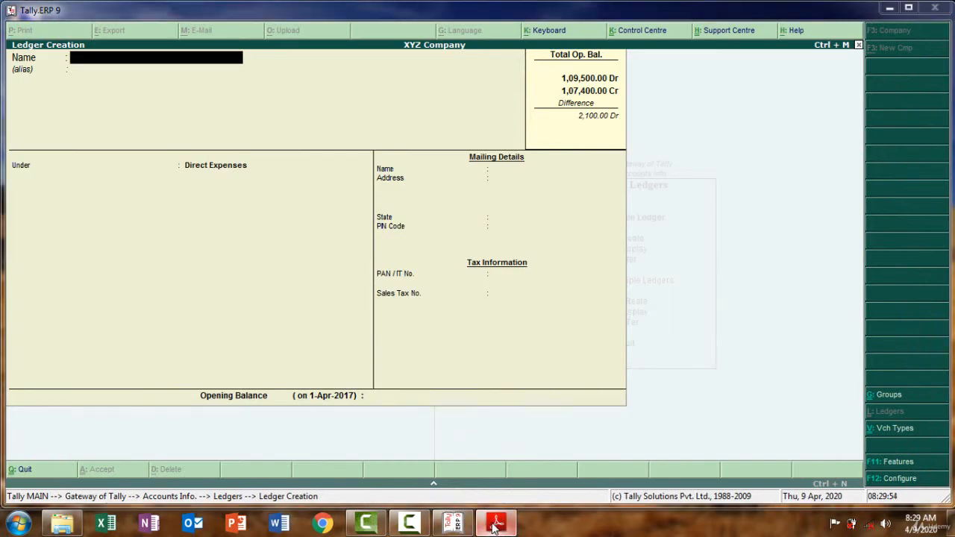
Copy the Salaries entry from the PDF as the new Tally ledger's name, without an alias, and group it under Indirect Expenses.
click(495, 523)
drag(423, 228, 389, 230)
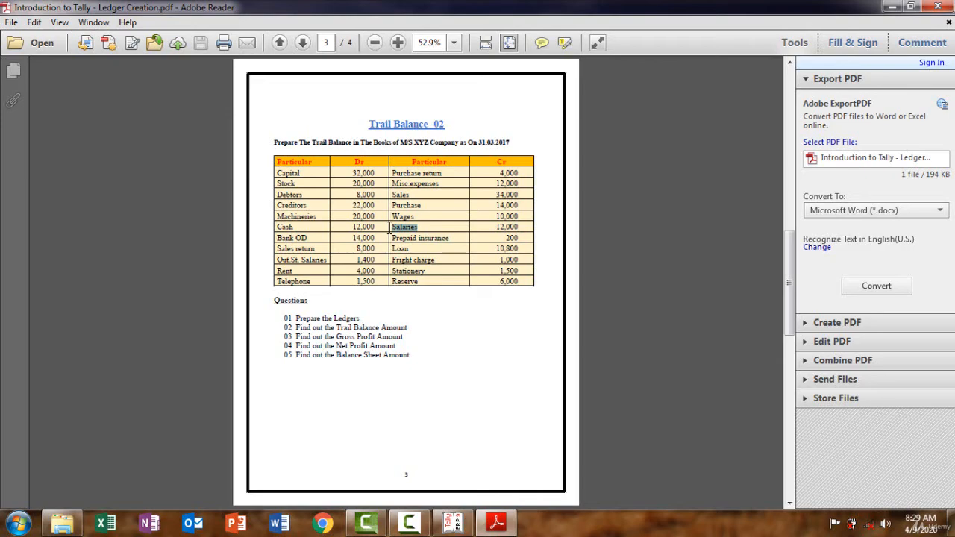
click(506, 527)
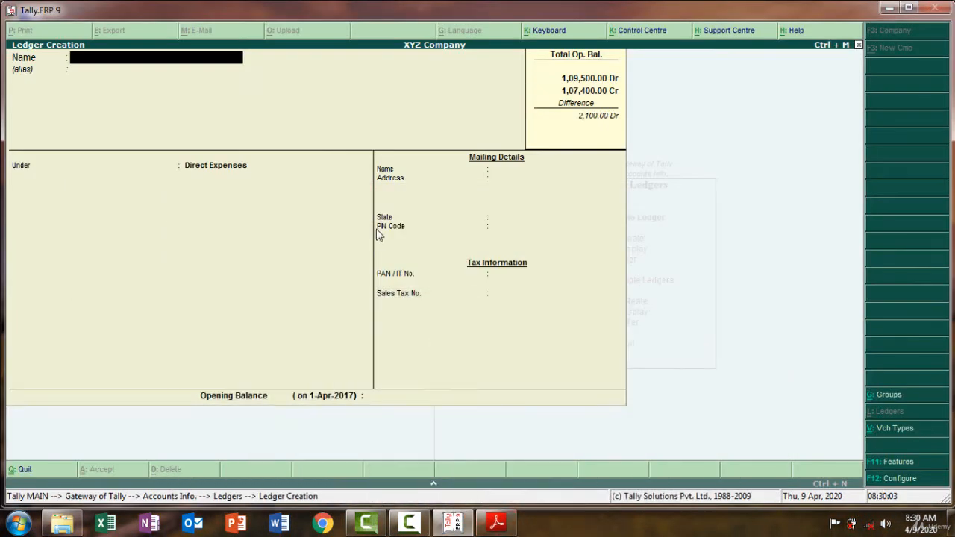
key(ctrl+alt+v)
key(Return)
key(Return)
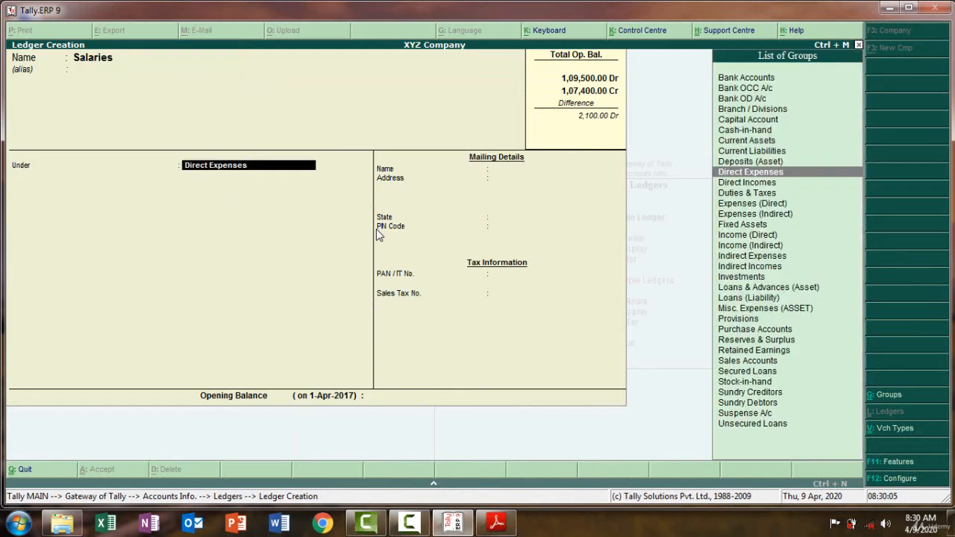
text(In)
key(Down)
key(Down)
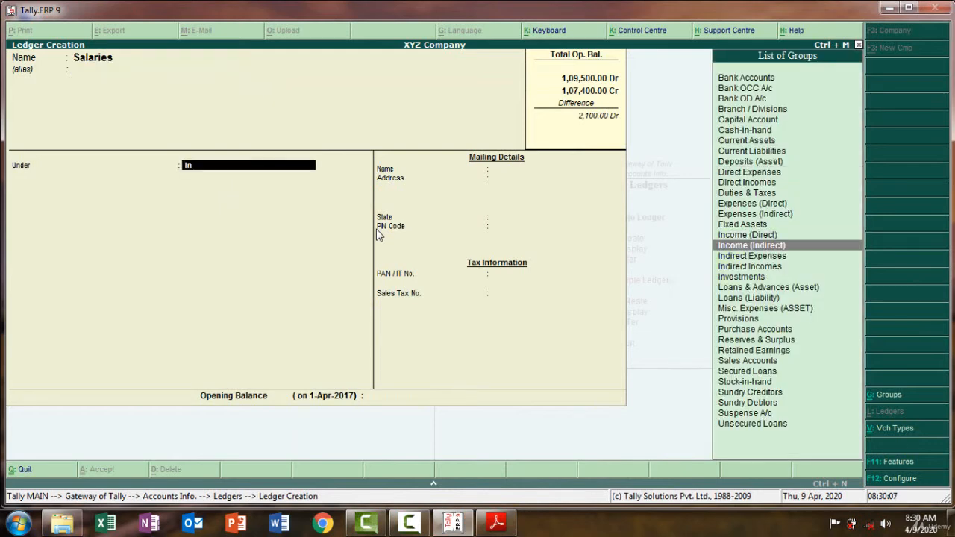
key(Return)
Keep the Salaries ledger under Indirect Expenses, decline saving it without a balance, and return to its opening balance.
key(Return)
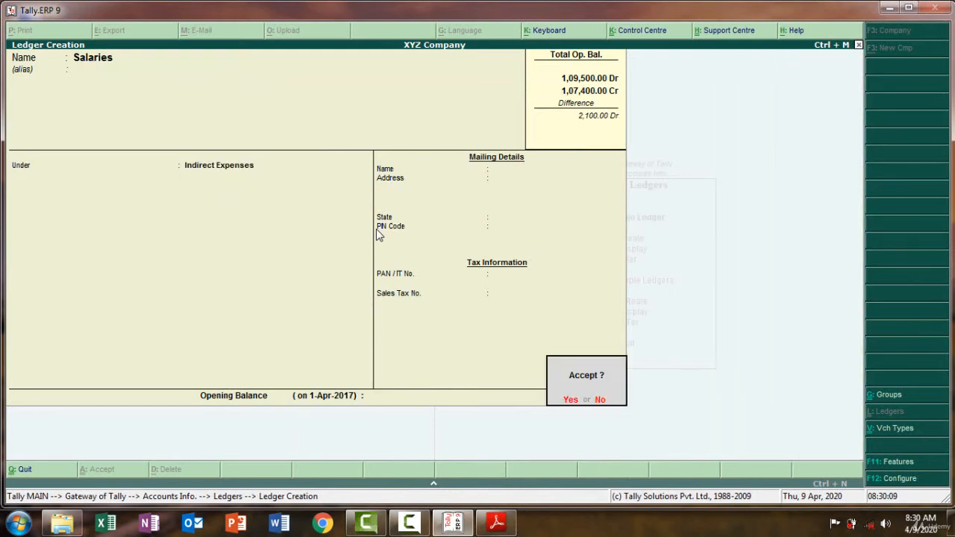
click(600, 400)
key(Return)
key(Return)
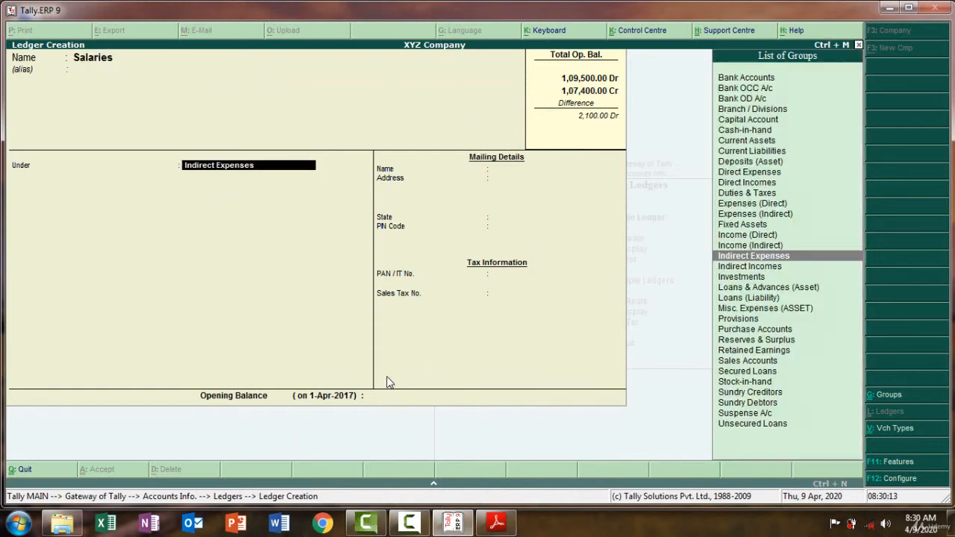
key(Return)
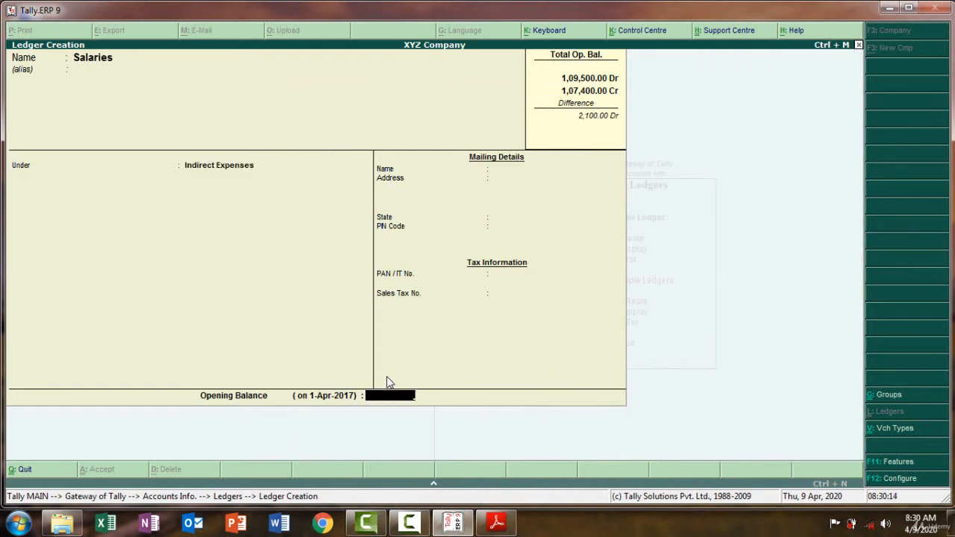
Look up the Salaries amount in the PDF, then save the Tally ledger with an opening balance of 12,000 Dr.
click(496, 524)
click(496, 524)
text(12000)
key(Return)
key(Return)
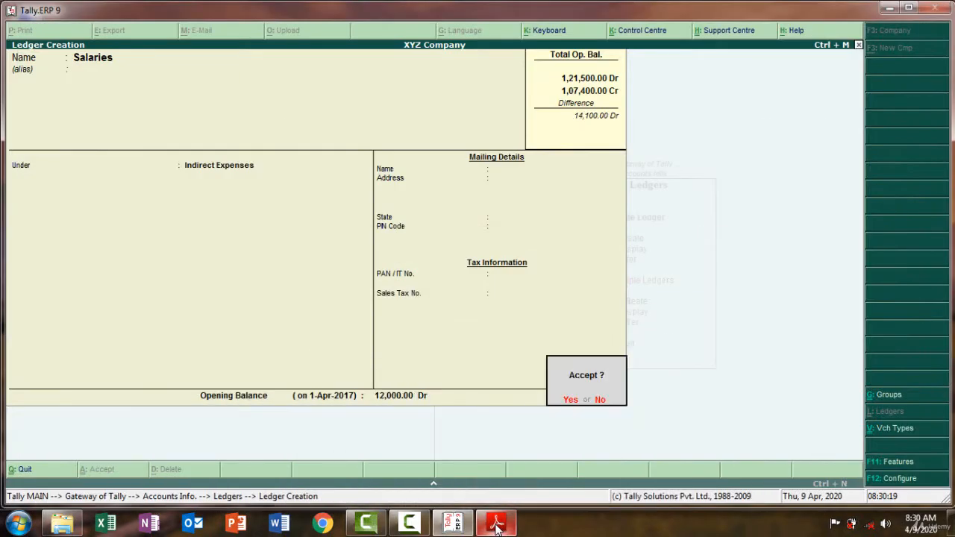
key(Return)
Copy the Prepaid insurance entry from the PDF as the new Tally ledger's name, without an alias, and group it under Current Assets.
click(496, 524)
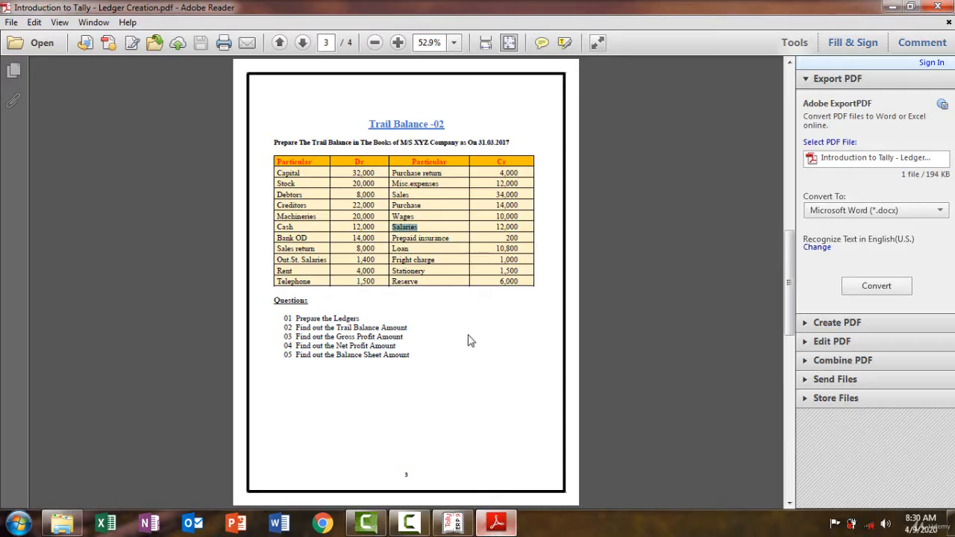
drag(454, 237, 392, 239)
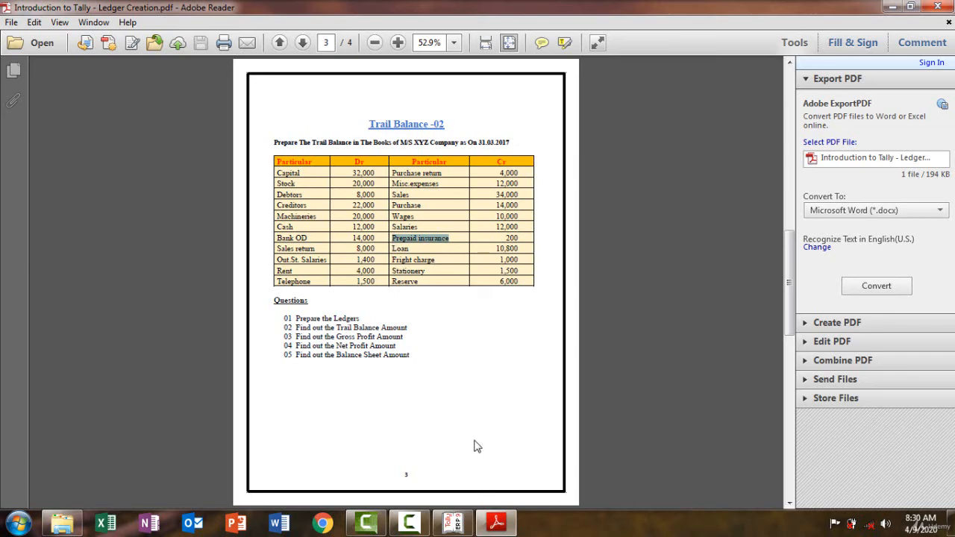
click(499, 527)
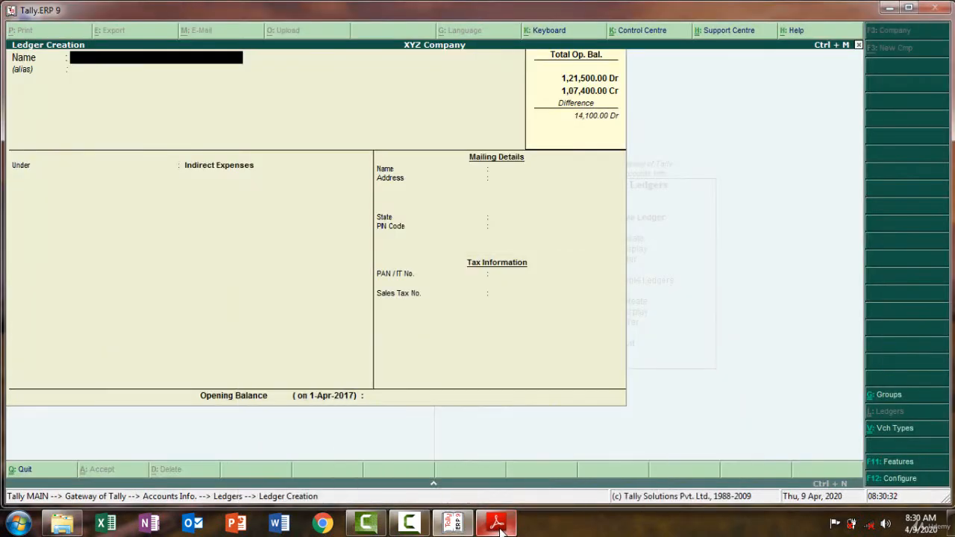
key(ctrl+alt+v)
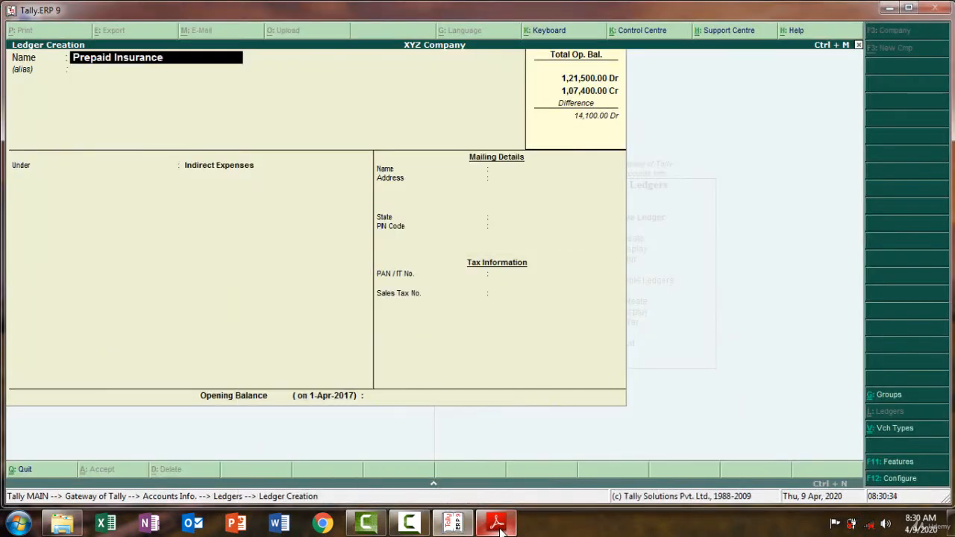
key(Return)
key(Return)
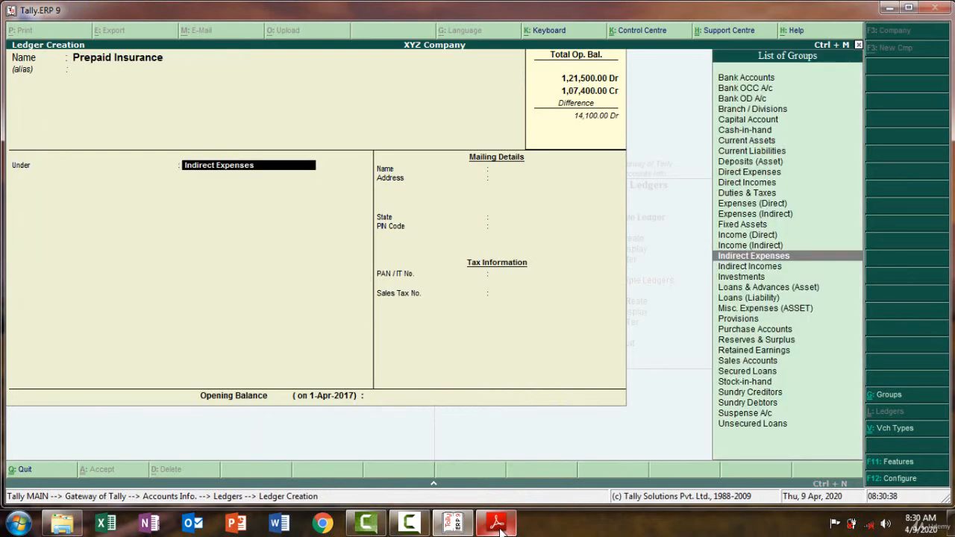
text(Cur)
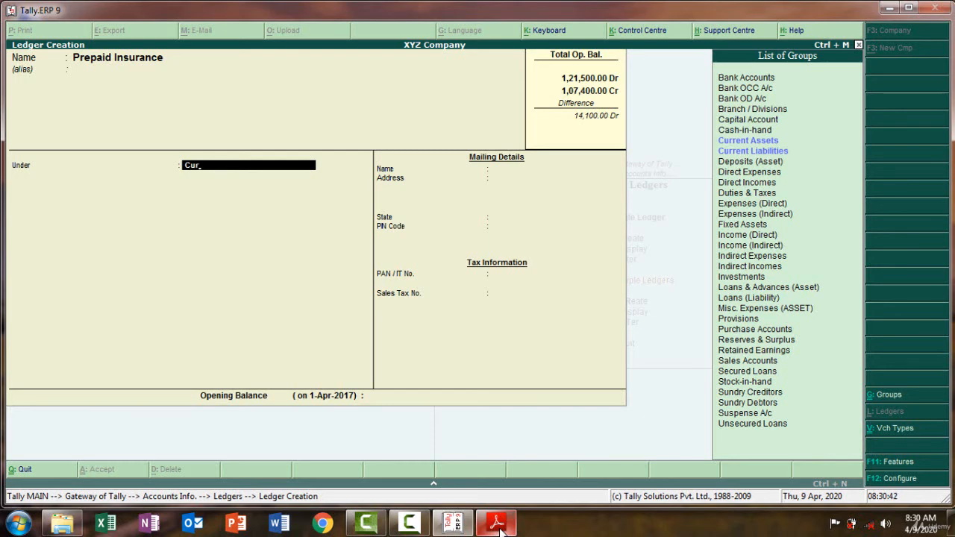
key(Return)
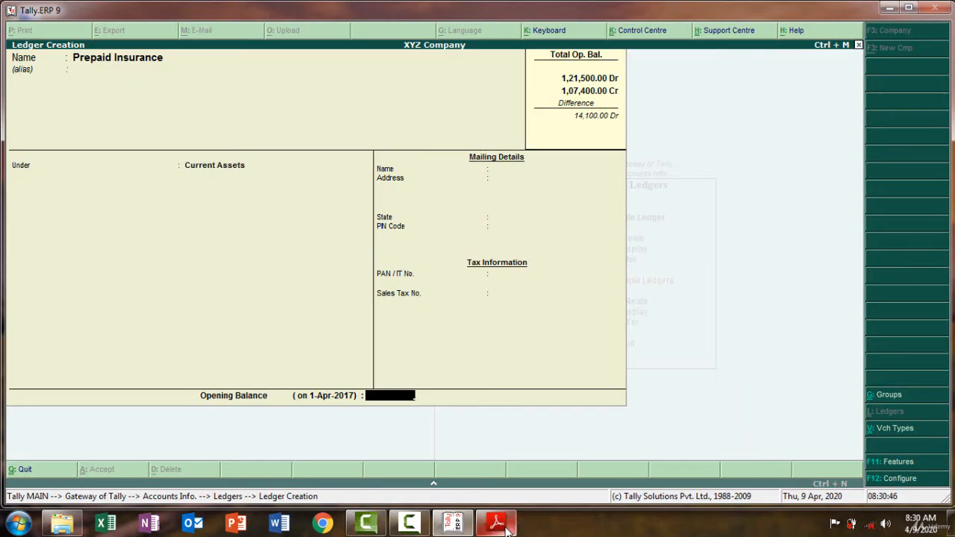
Look up the Prepaid insurance amount in the PDF, then save the Tally ledger with an opening balance of 200 Dr.
click(506, 530)
click(506, 529)
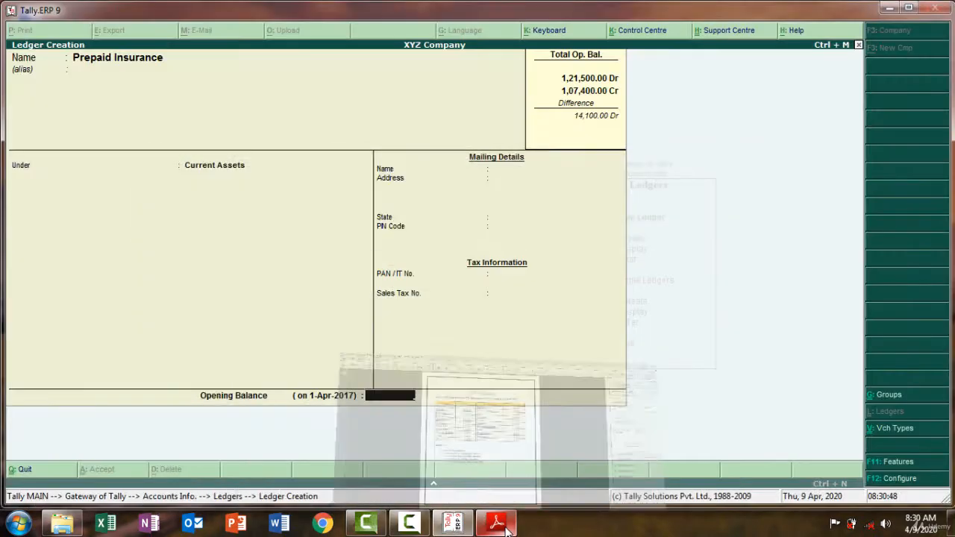
text(00)
key(Return)
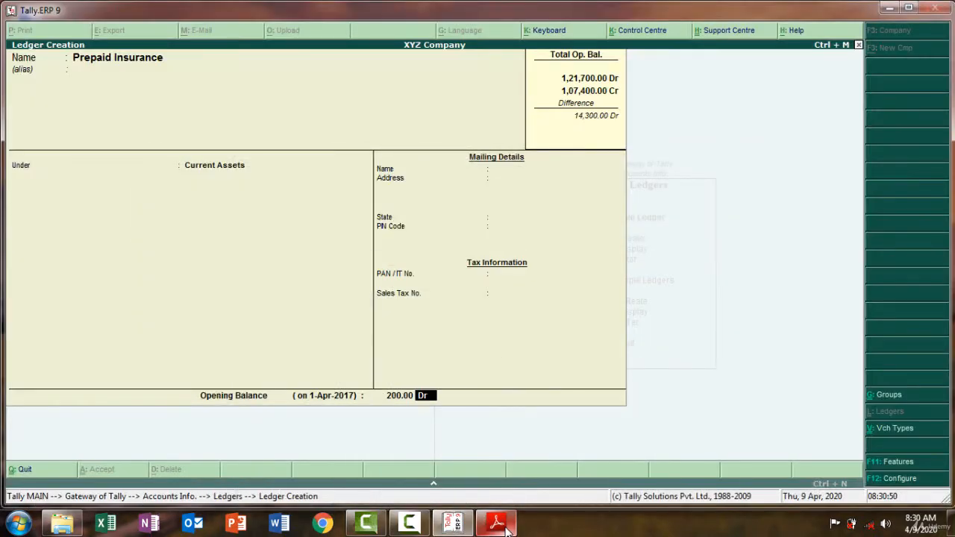
key(Return)
key(Return)
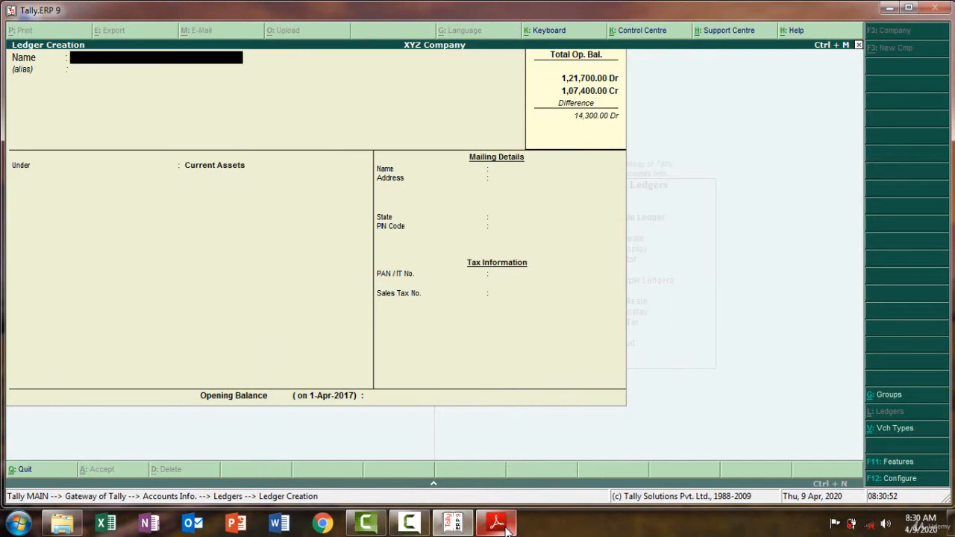
Copy the Loan entry from the PDF as the new Tally ledger's name, without an alias.
click(506, 530)
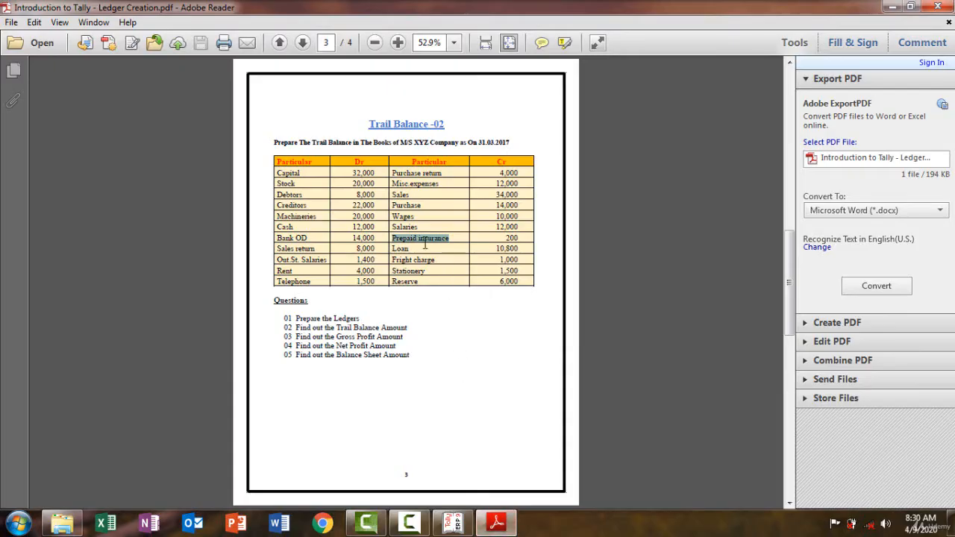
drag(417, 238, 404, 248)
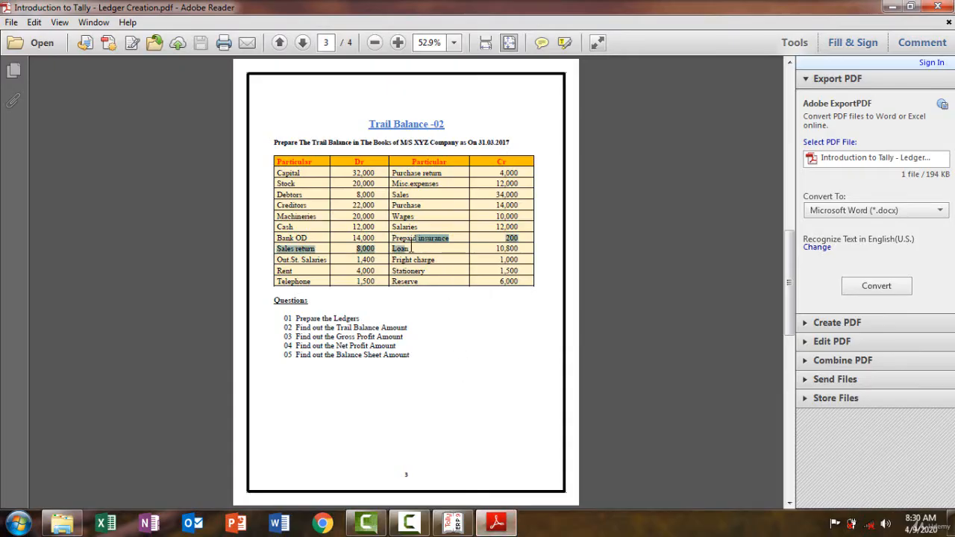
click(412, 247)
double_click(398, 249)
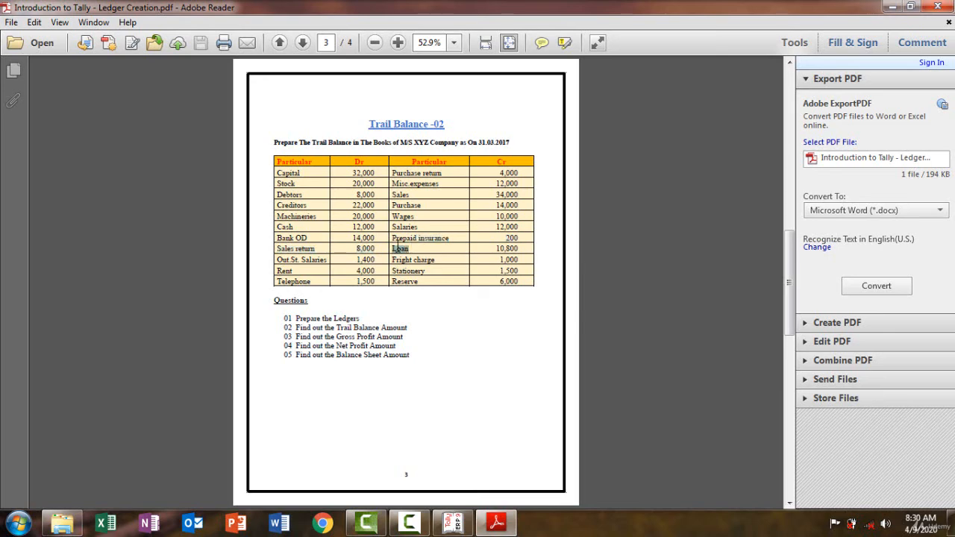
click(497, 526)
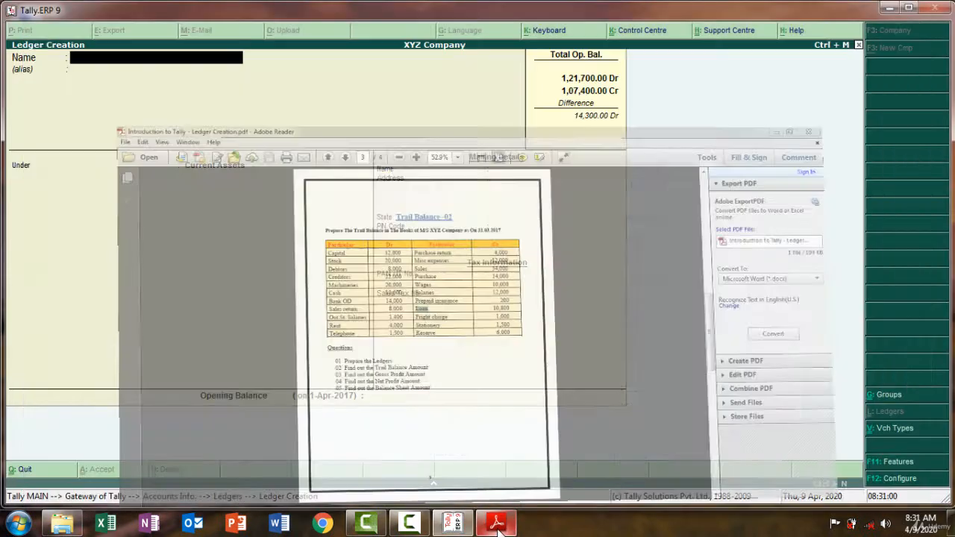
key(ctrl+alt+v)
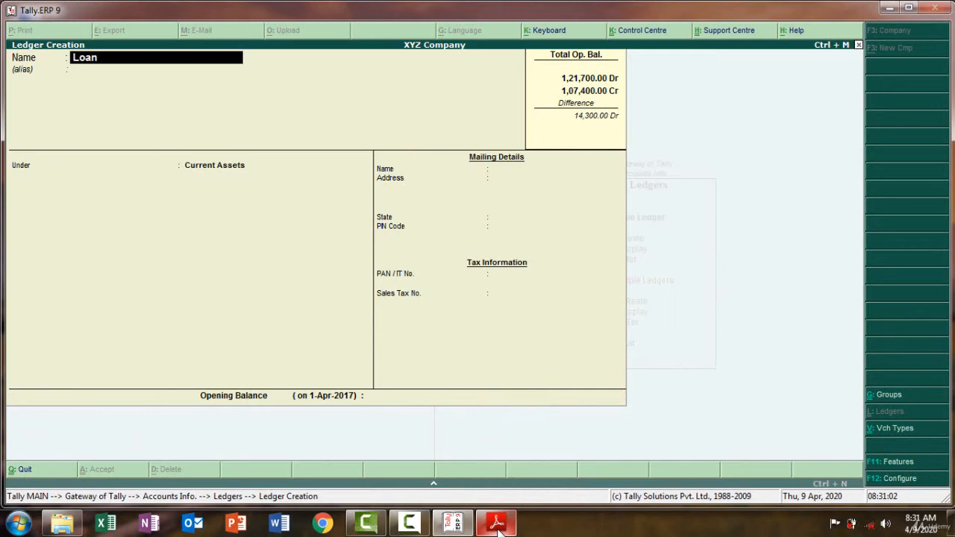
key(Return)
key(Return)
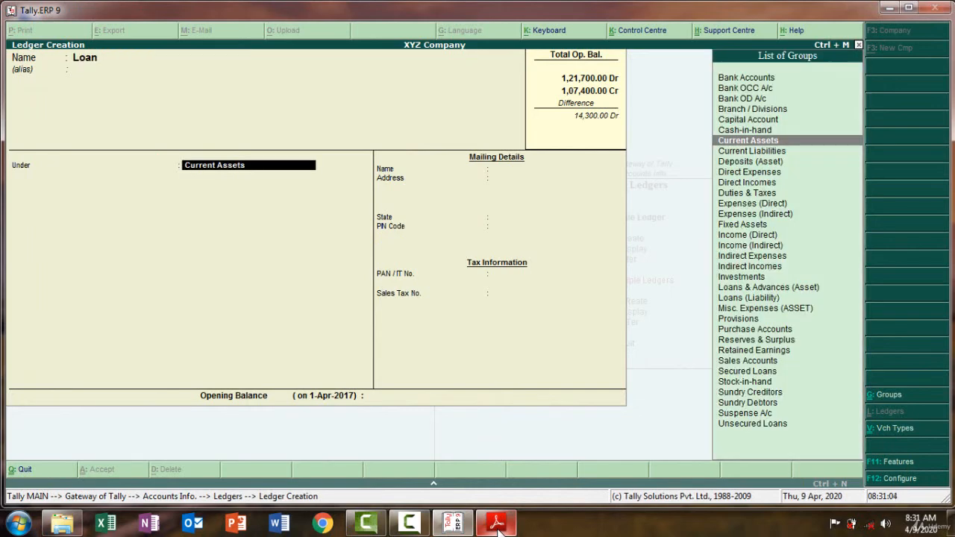
Group the Loan ledger under Loans (Liability), keeping the default mailing name and state and leaving the address and PIN code blank.
text(L)
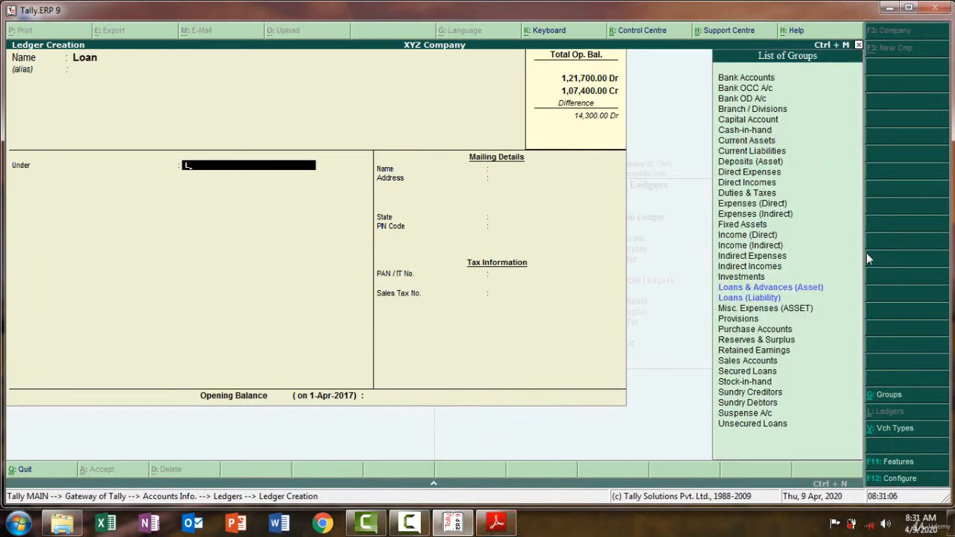
click(747, 297)
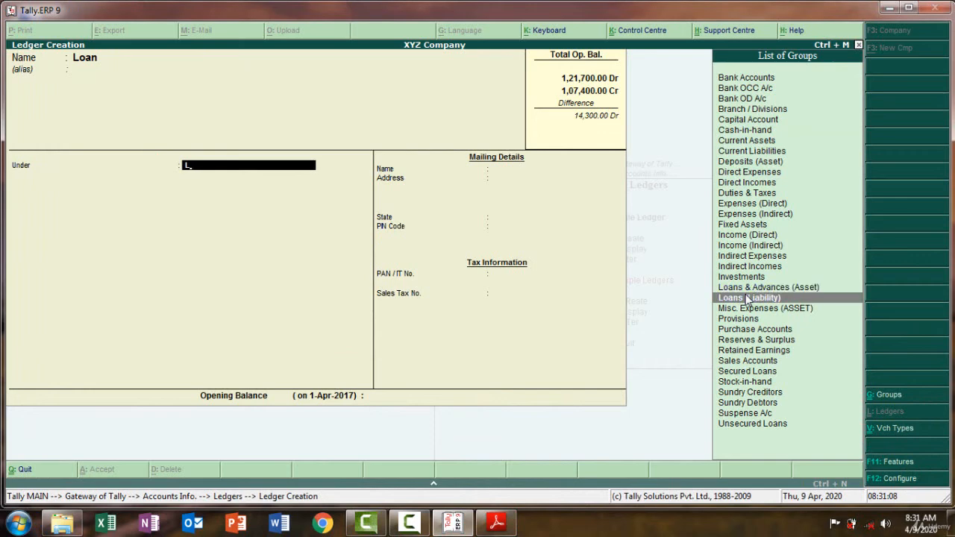
click(747, 298)
key(Return)
key(Return)
key(Return)
key(Return)
key(Return)
key(Return)
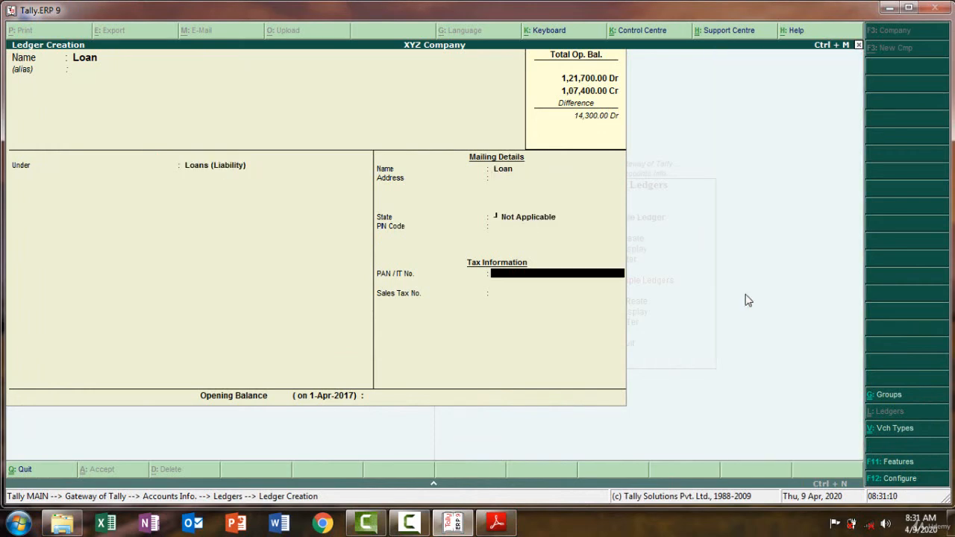
Look up the Loan amount in the PDF, then save the Tally ledger with an opening balance of 10,800 Cr.
click(510, 524)
click(510, 524)
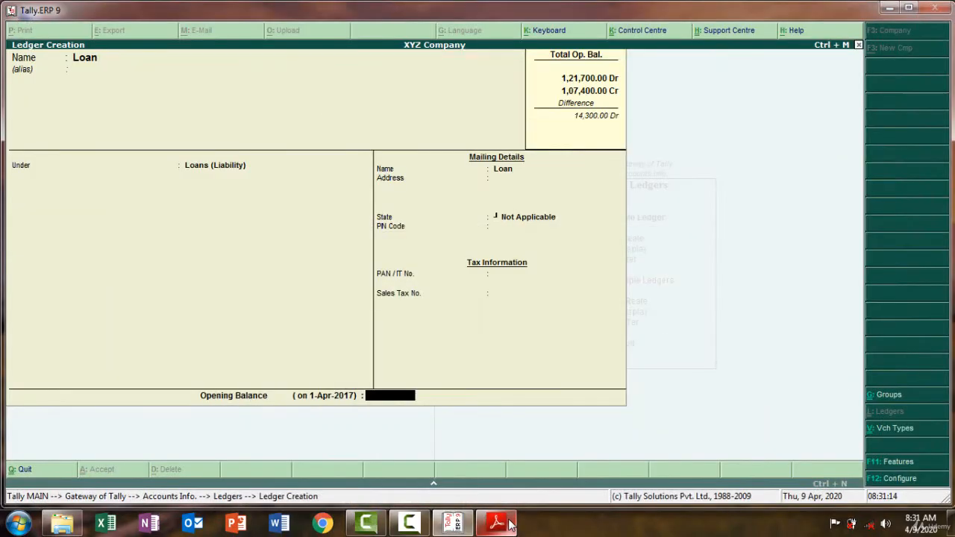
text(10800)
key(Return)
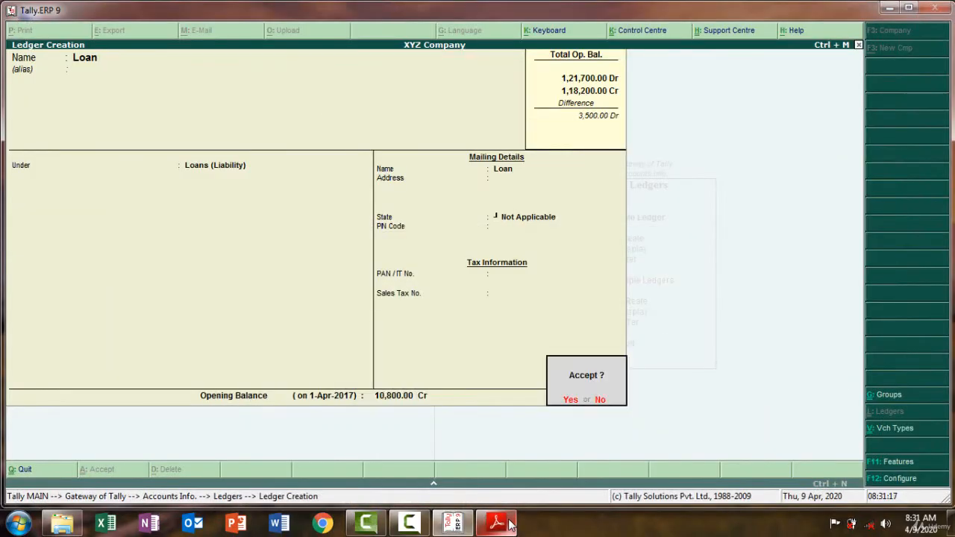
key(Return)
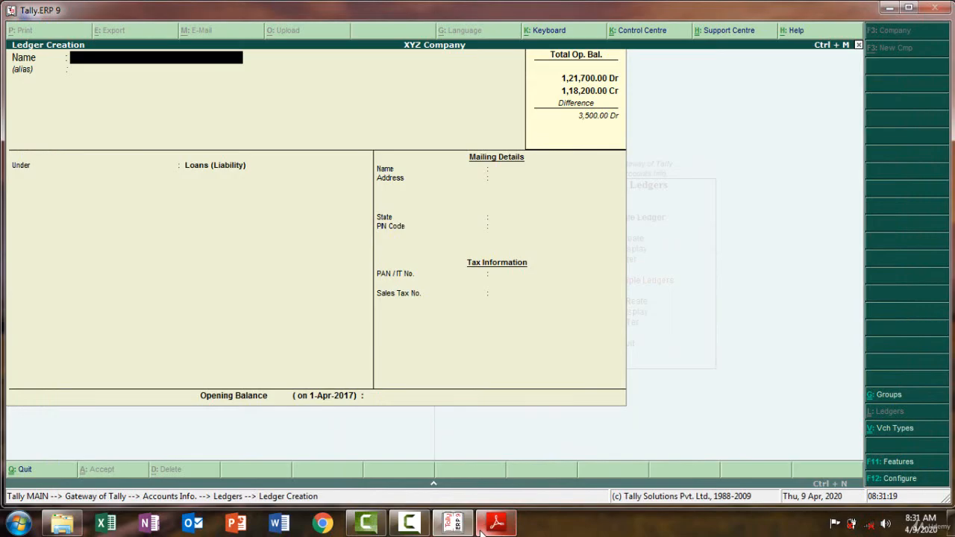
Copy the Fright charge entry from the PDF as the new Tally ledger's name, without an alias, and group it under Direct Expenses.
click(483, 527)
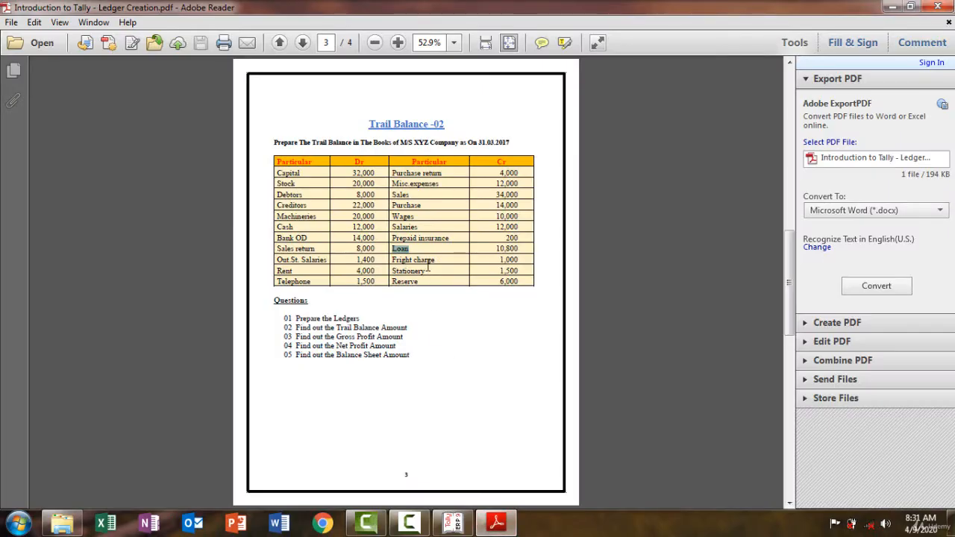
drag(432, 260, 393, 254)
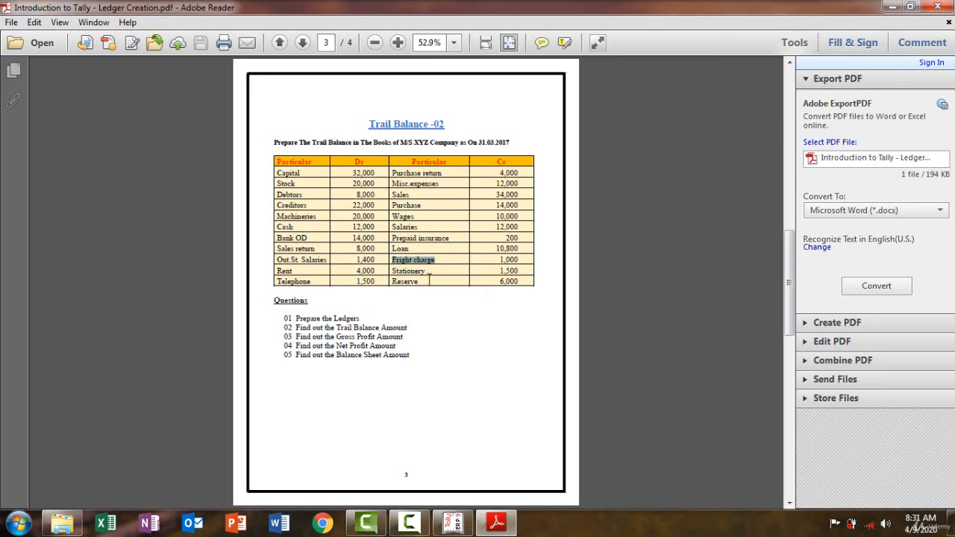
click(496, 523)
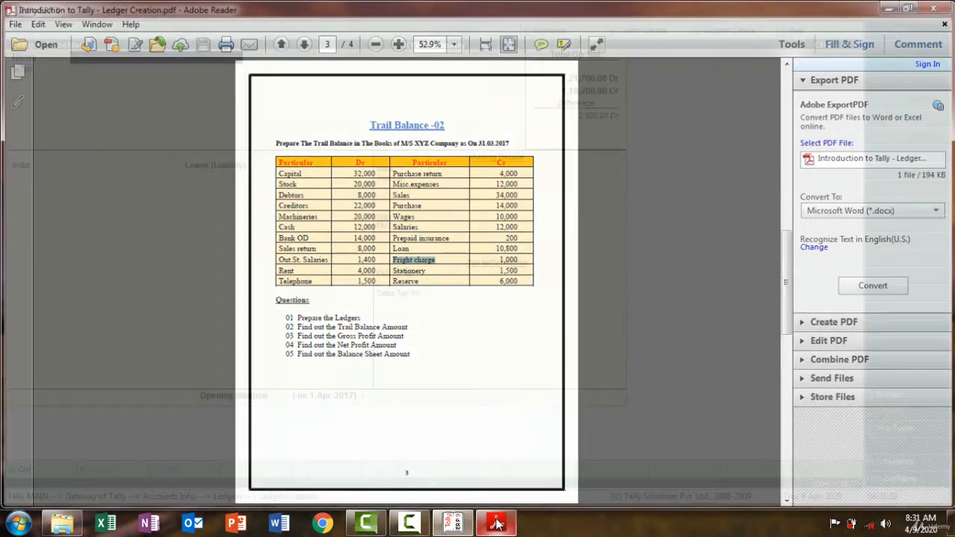
key(ctrl+alt+v)
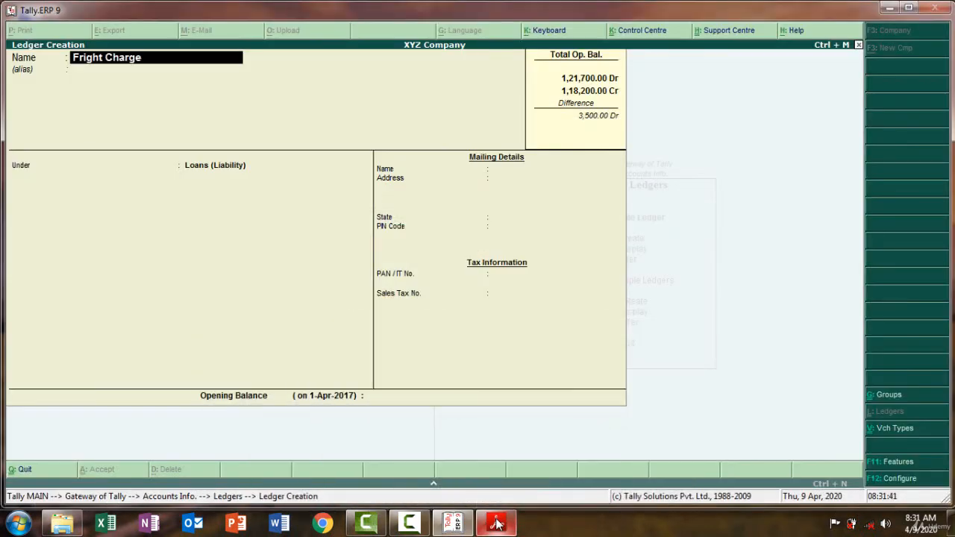
key(Return)
key(Return)
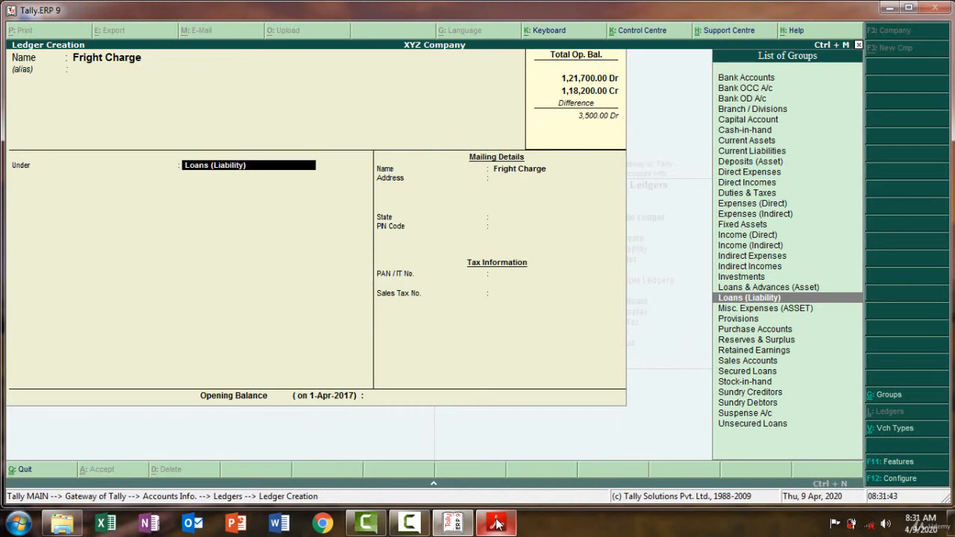
text(Di)
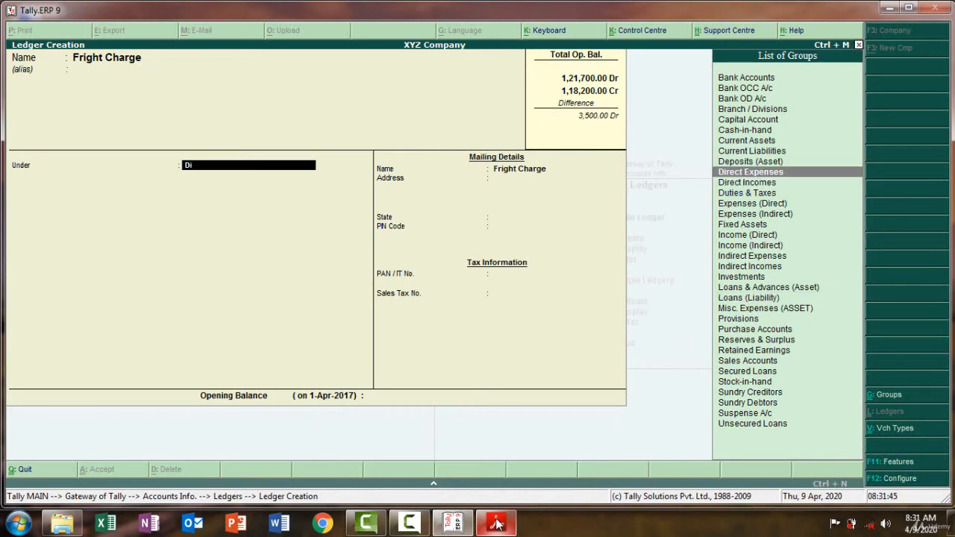
key(Return)
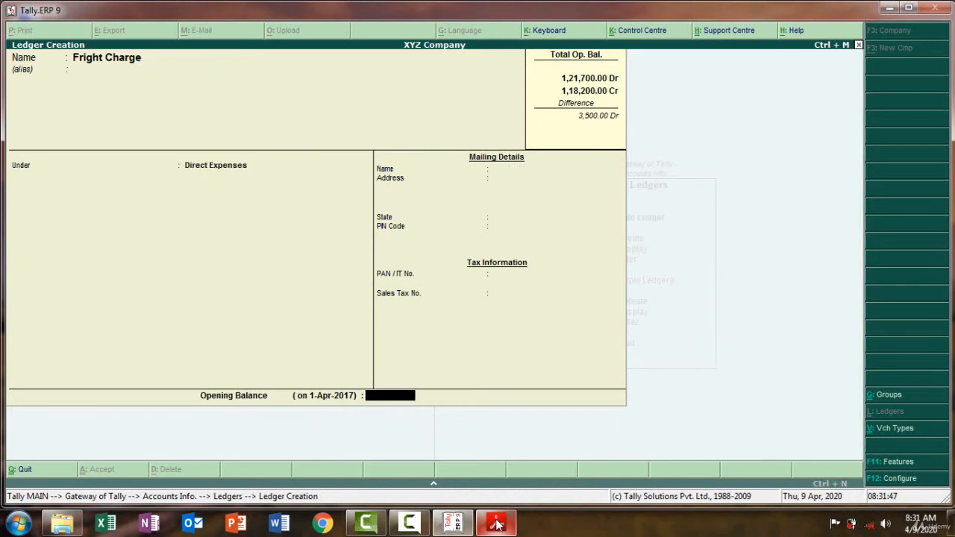
Look up the Fright charge amount in the PDF, then save the Tally ledger with an opening balance of 1,000 Dr.
click(498, 524)
click(498, 524)
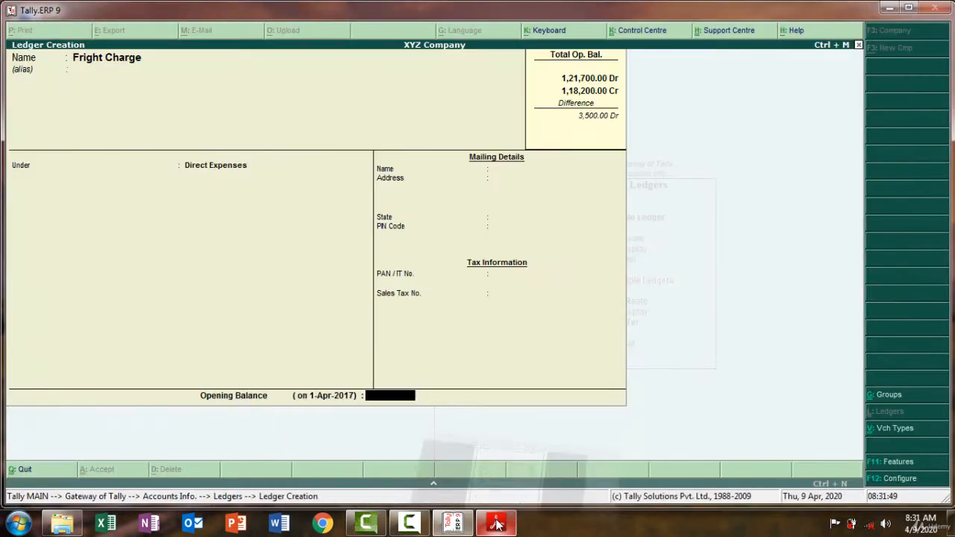
text(1000)
key(Return)
key(Return)
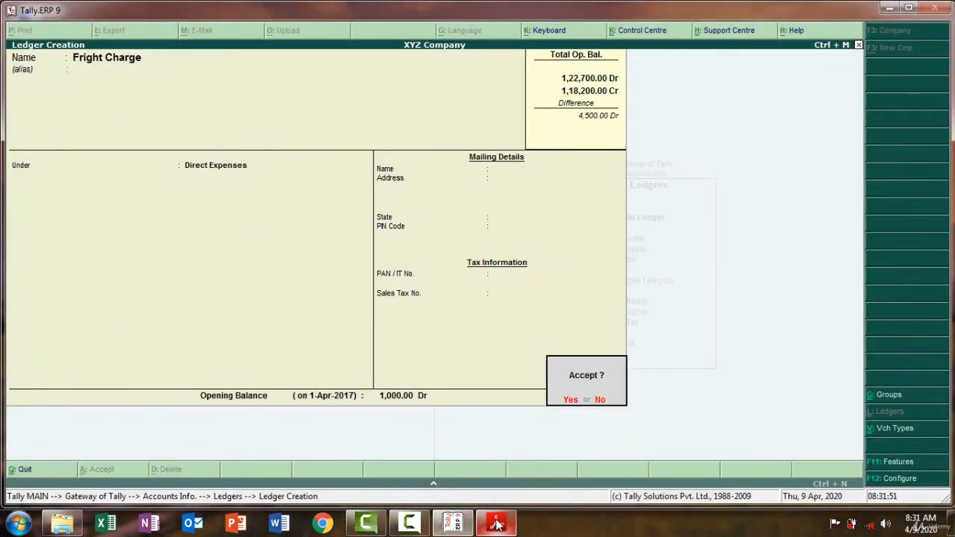
key(Return)
Copy the Stationery entry from the Trail Balance -02 table in the PDF and return to Tally's ledger creation form.
click(498, 524)
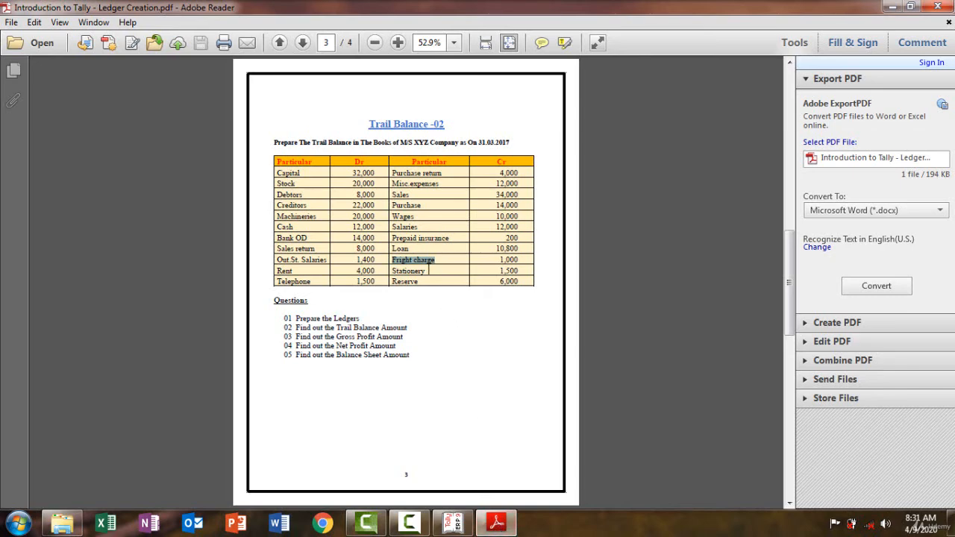
drag(425, 271, 391, 272)
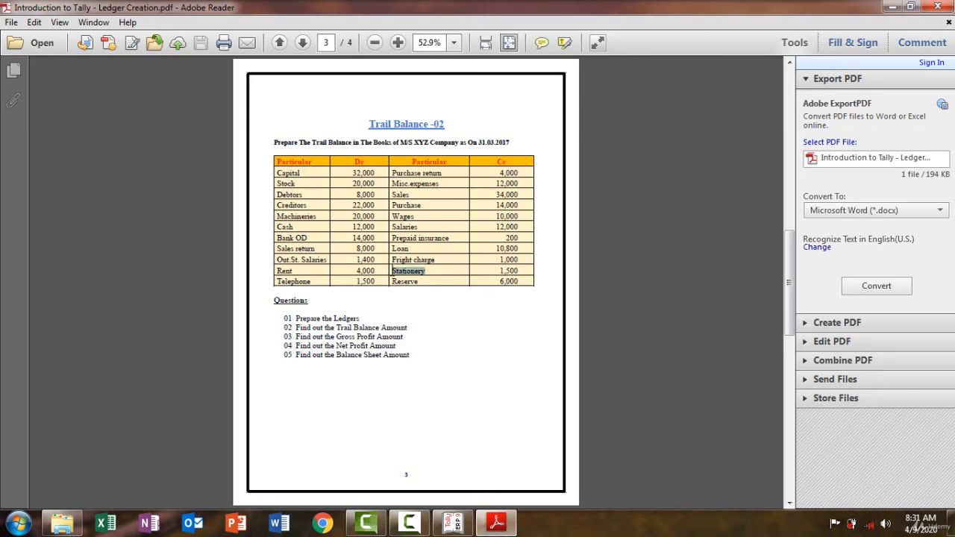
click(494, 526)
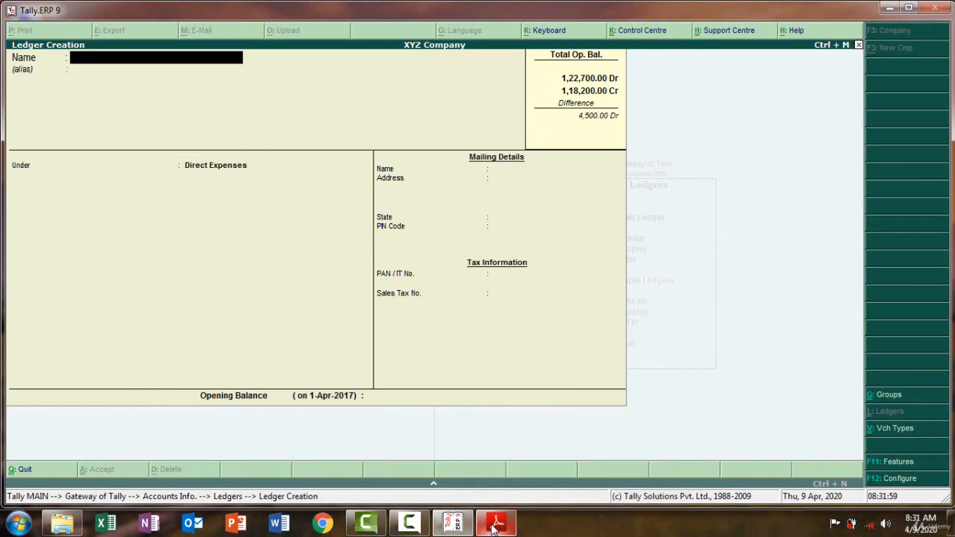
key(alt+v)
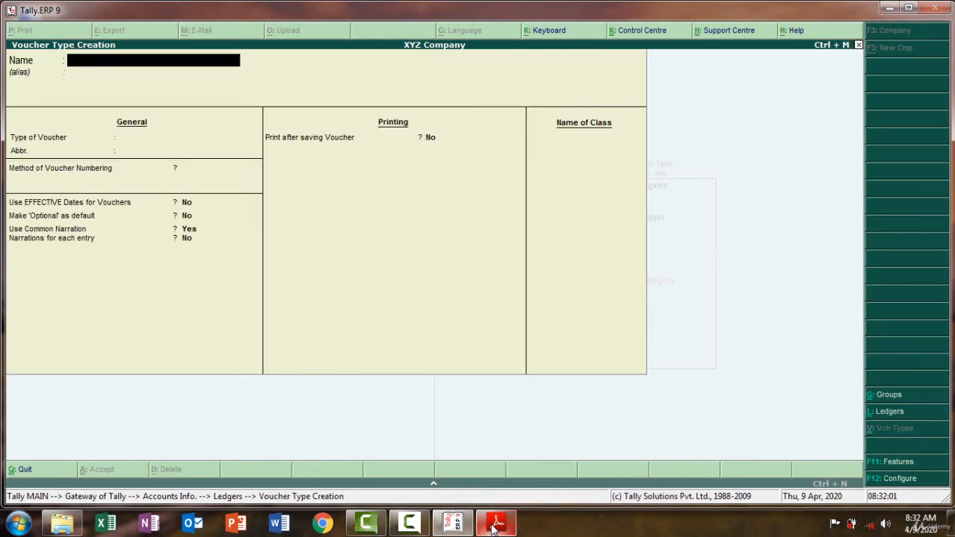
key(Escape)
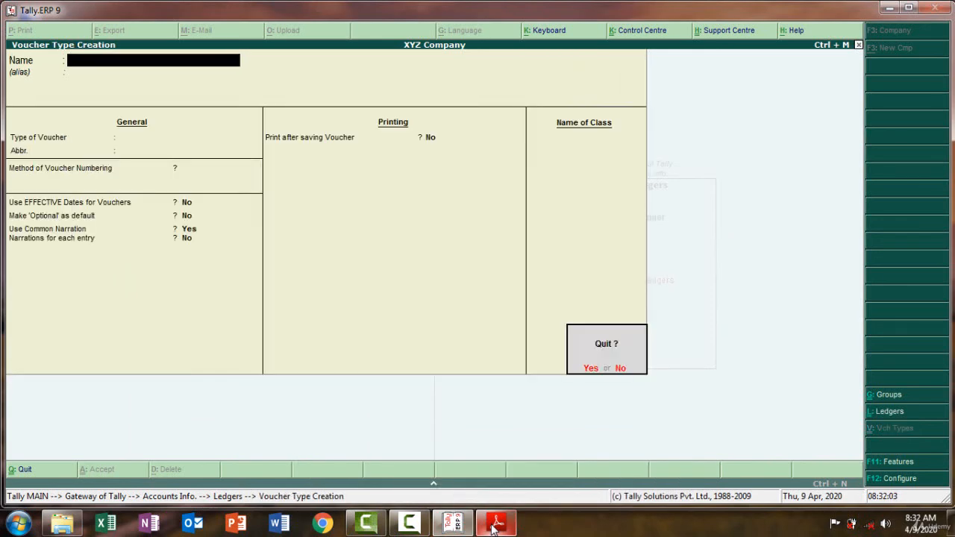
key(y)
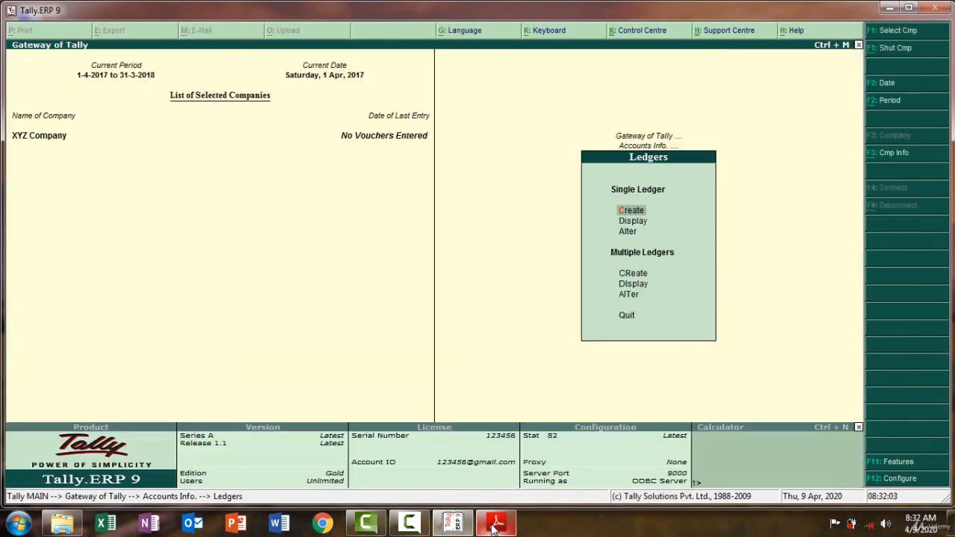
click(629, 210)
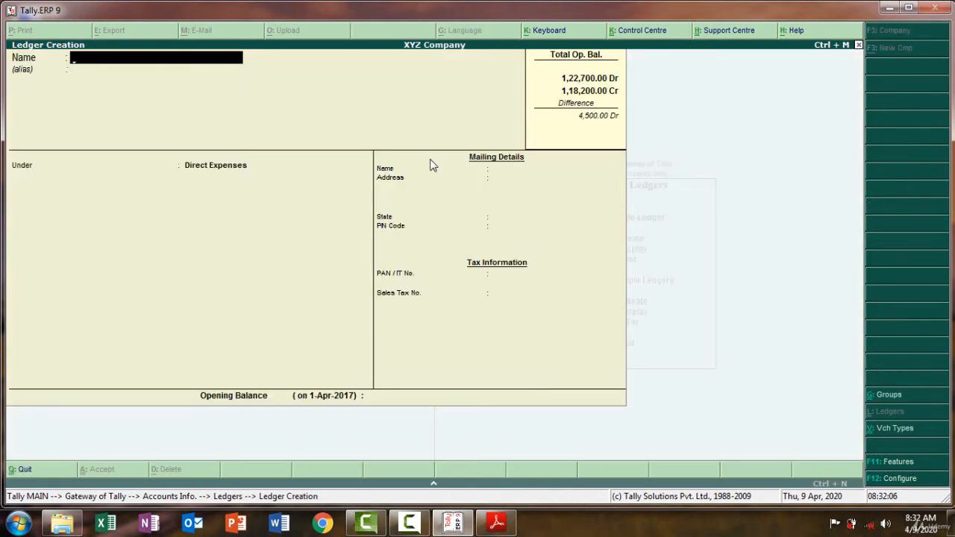
Name the new ledger Stationery, without an alias, and group it under Indirect Expenses.
text(Stationery)
key(Return)
key(Return)
text(In)
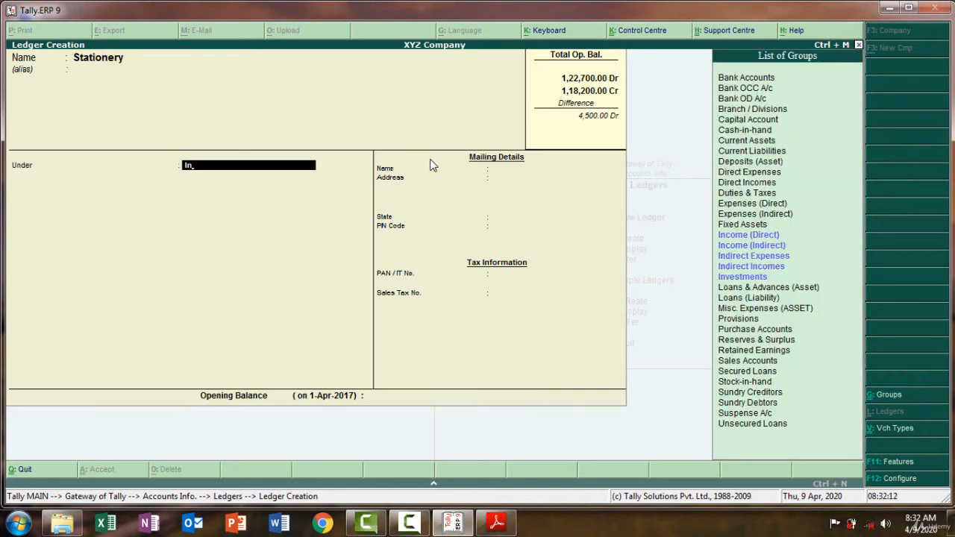
key(Down)
key(Return)
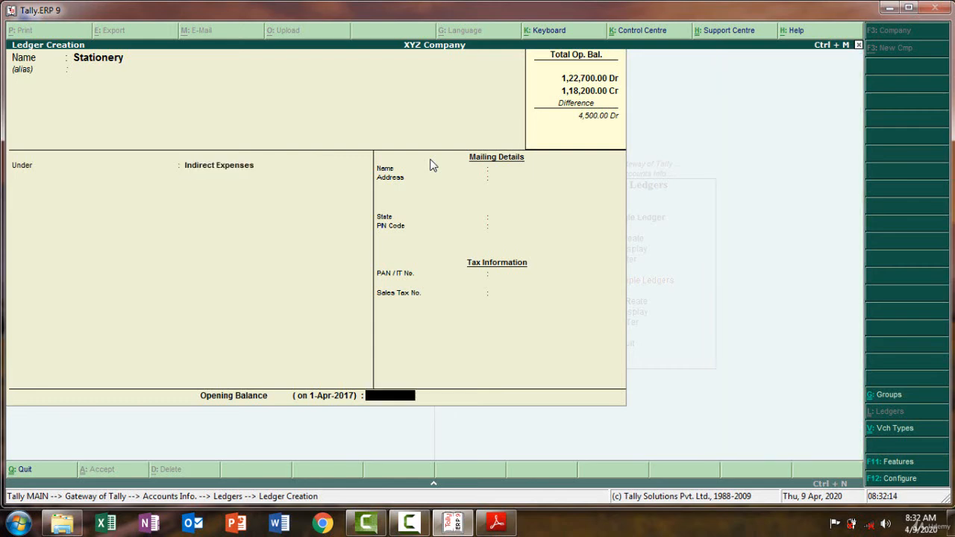
Look up the Stationery amount in the PDF, then save the Tally ledger with an opening balance of 1,500 Dr.
click(496, 522)
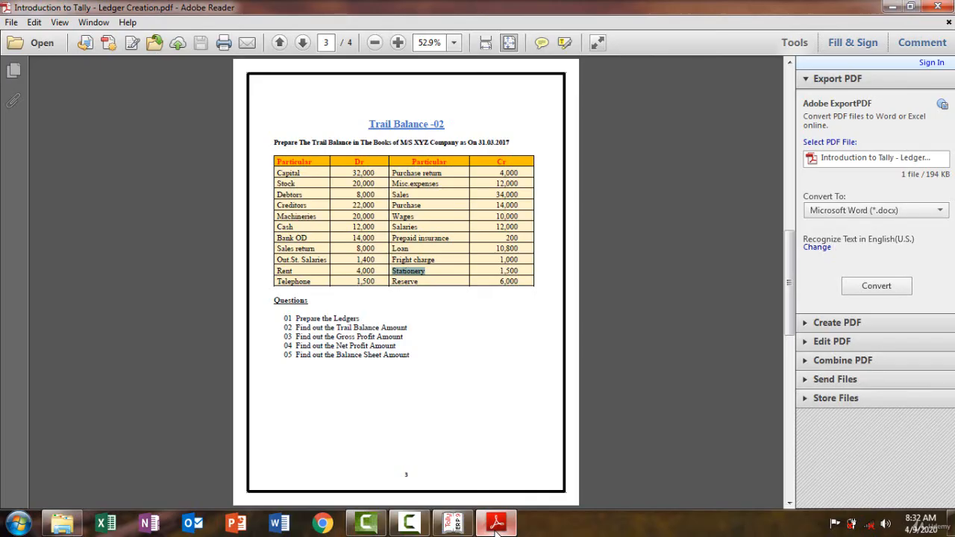
click(496, 524)
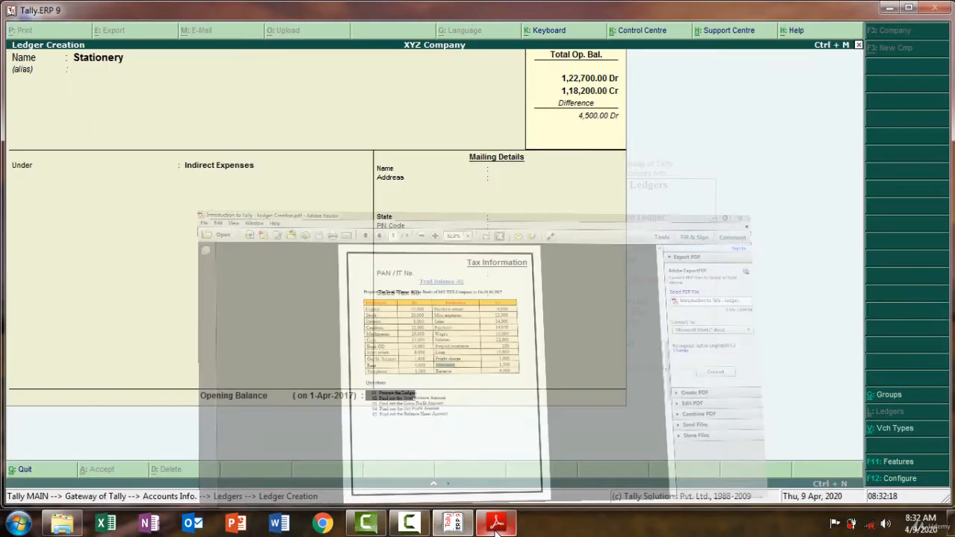
text(1500)
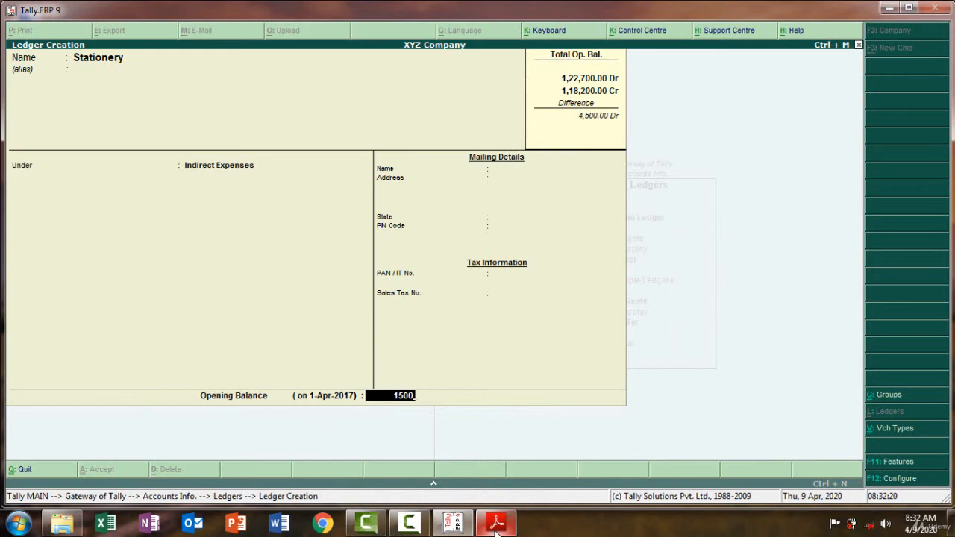
key(Return)
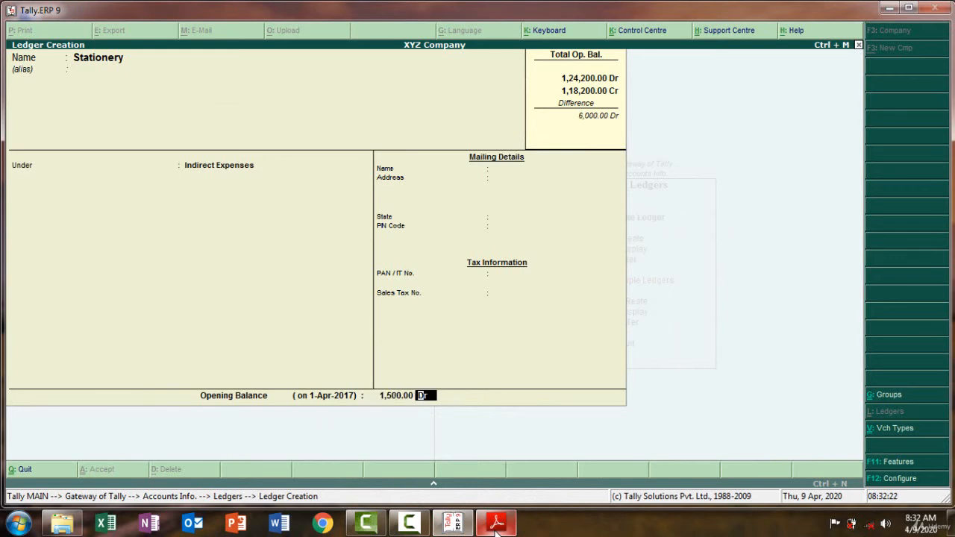
key(Return)
key(Return)
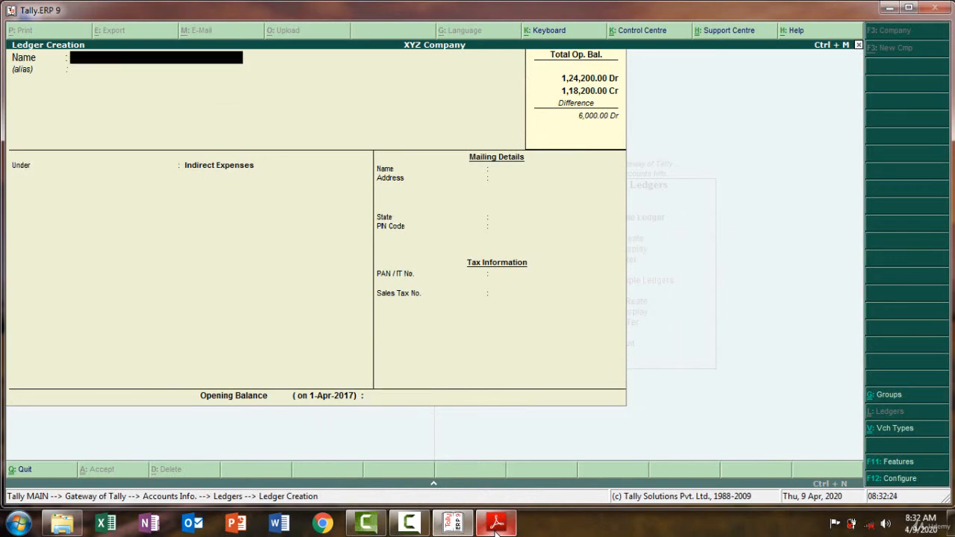
Copy the Reserve entry from the PDF as the new Tally ledger's name, without an alias.
click(497, 527)
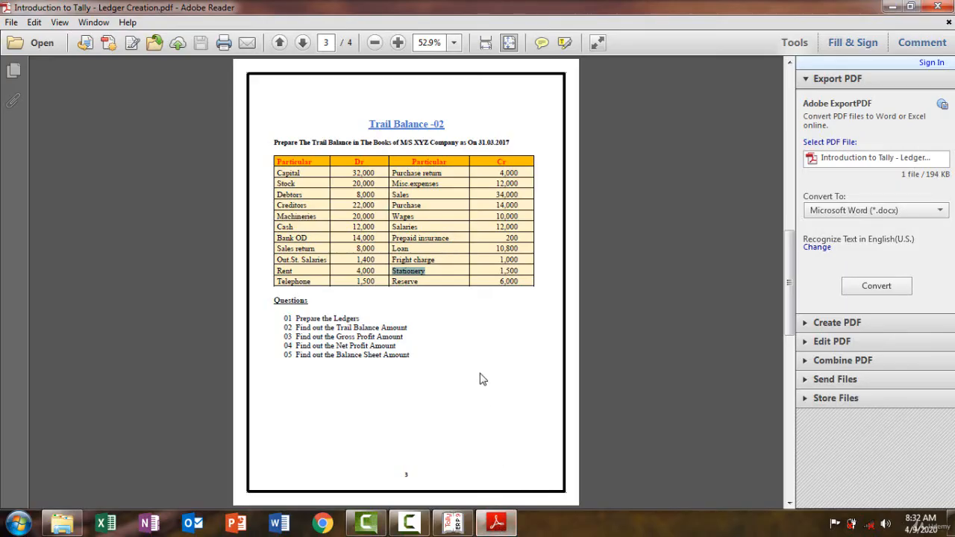
drag(422, 282, 393, 284)
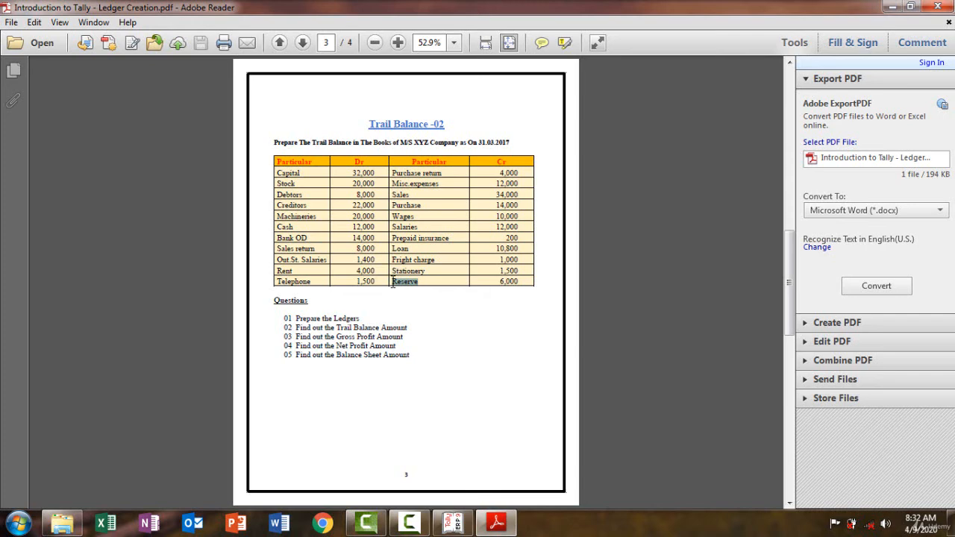
click(497, 523)
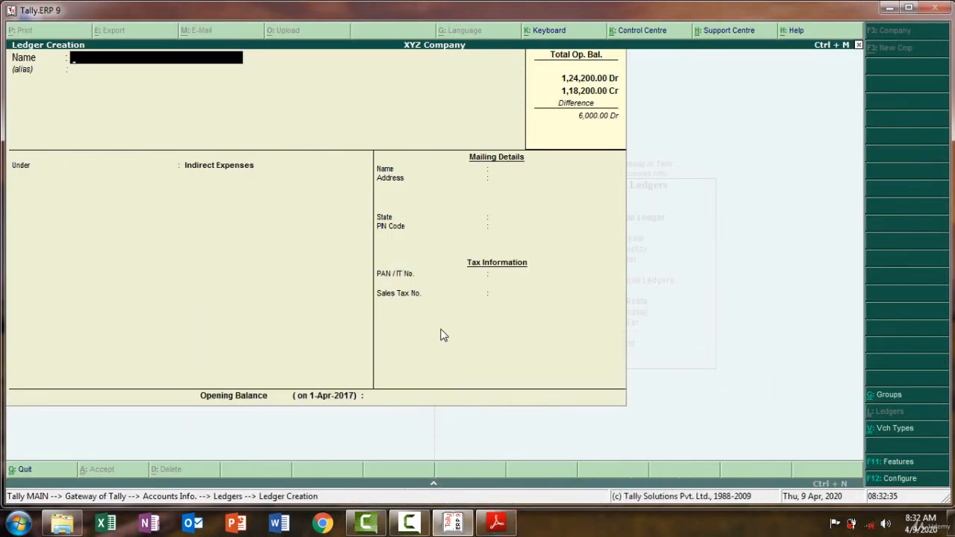
key(ctrl+alt+v)
key(Return)
key(Return)
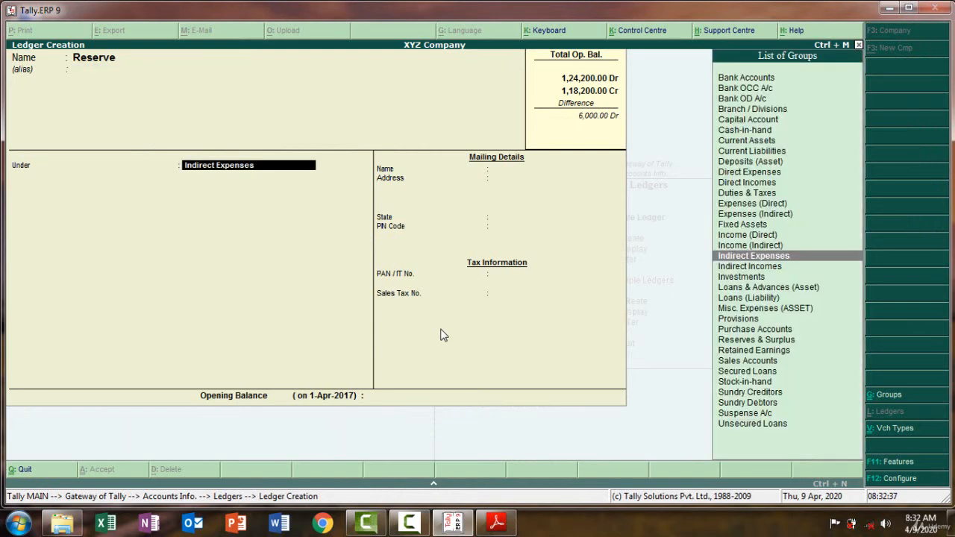
Group the Reserve ledger under Reserves & Surplus, keeping the default mailing name and state and leaving the address, PIN code and tax details blank.
text(Re)
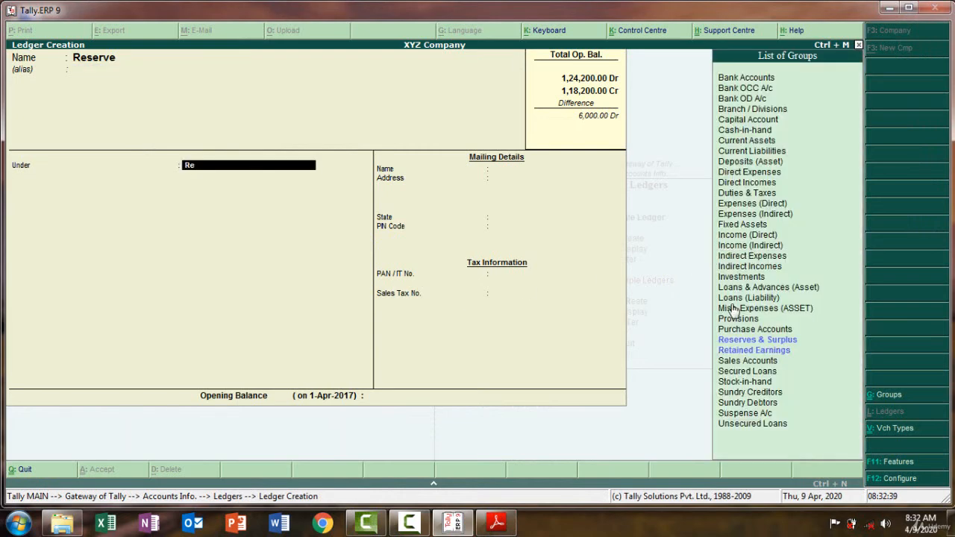
click(732, 341)
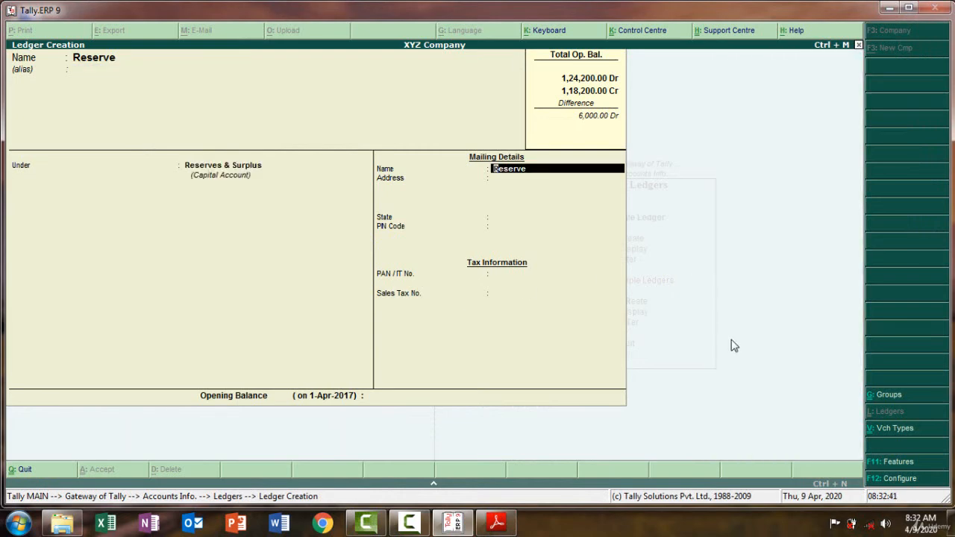
key(Return)
key(Return)
key(Return)
key(Return)
key(Return)
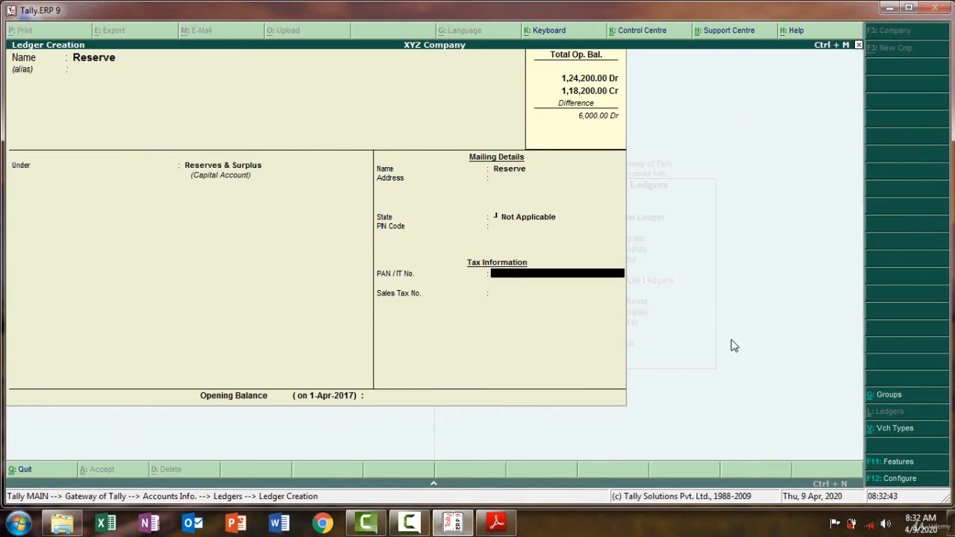
key(Return)
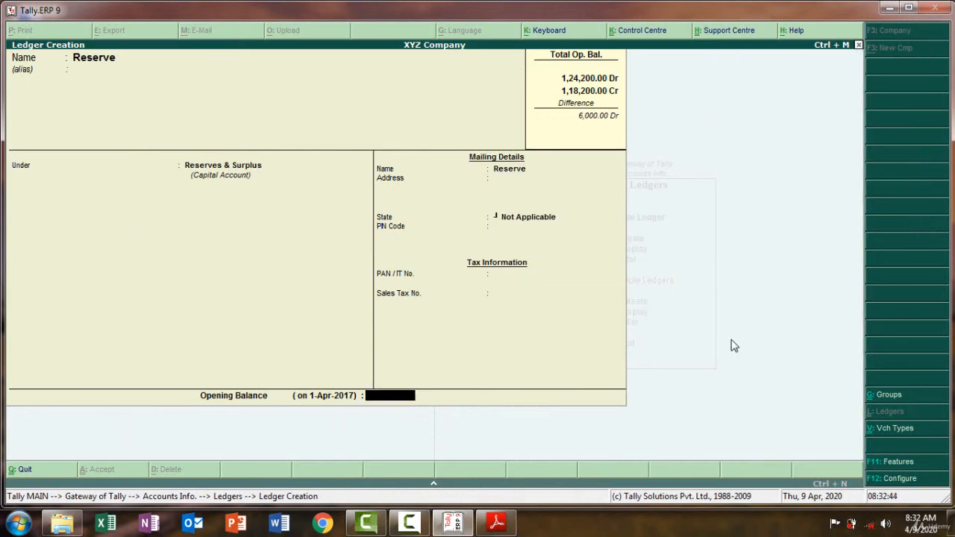
Look up the Reserve amount in the PDF, then save the Tally ledger with an opening balance of 6,000 Cr.
click(506, 527)
click(506, 527)
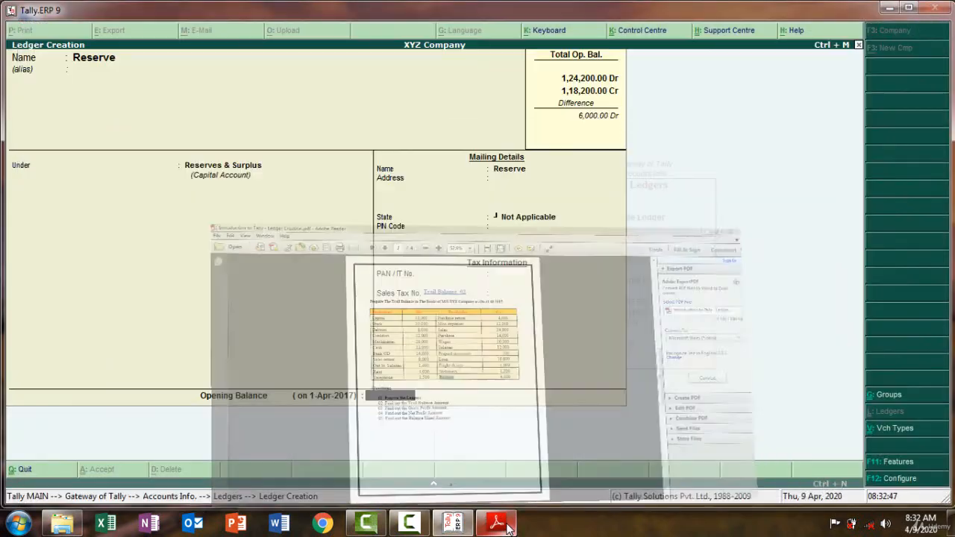
text(6,000)
key(Return)
key(Return)
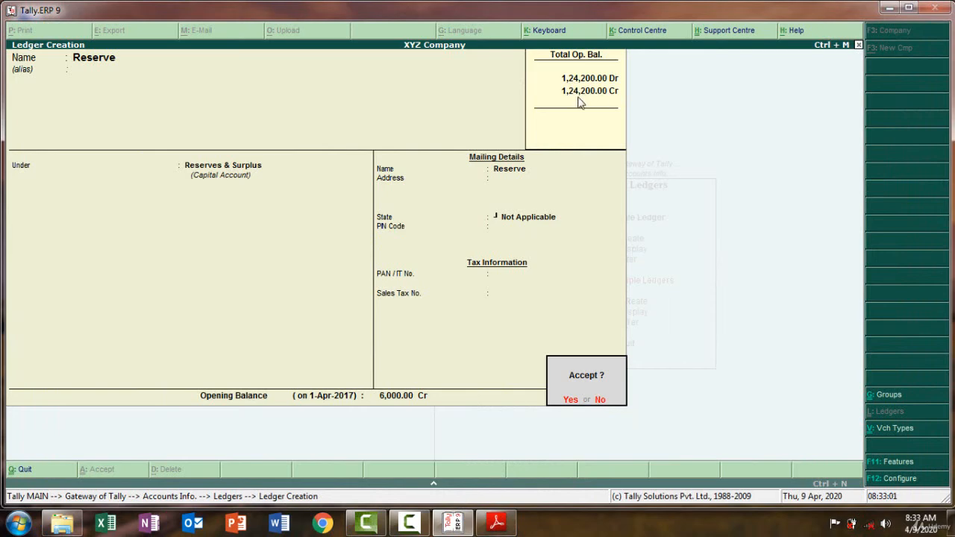
click(571, 401)
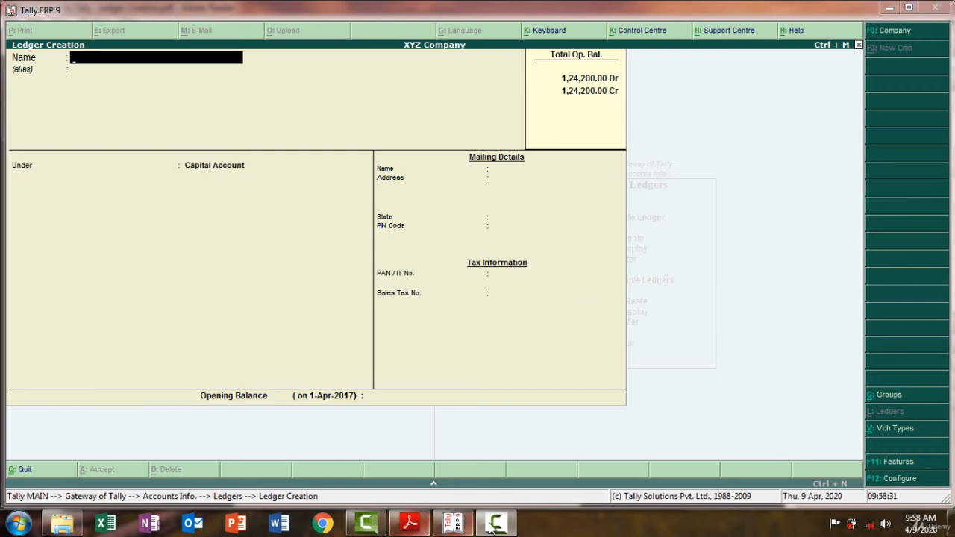
Review the exercise questions under the Trail Balance -02 table in the PDF, then return to Tally.
drag(490, 526, 412, 528)
click(453, 524)
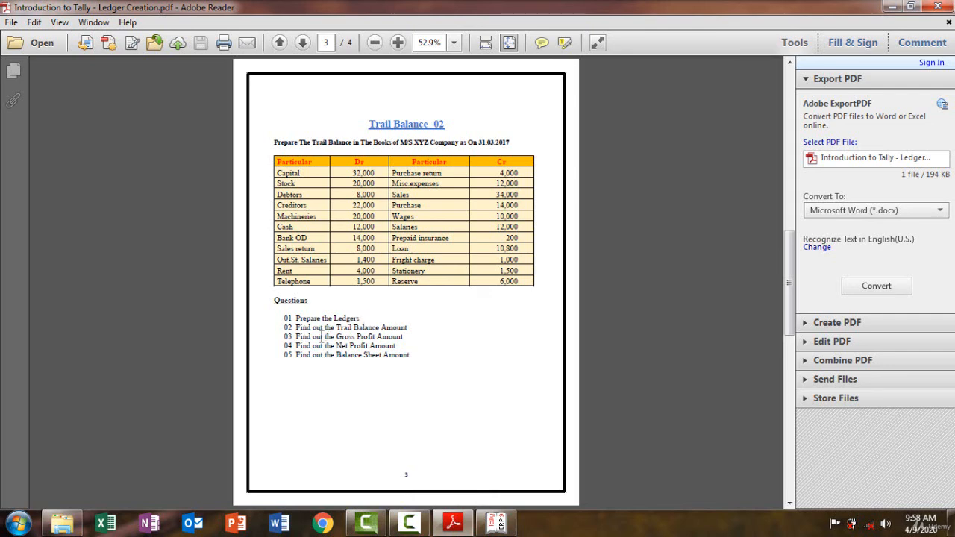
click(495, 525)
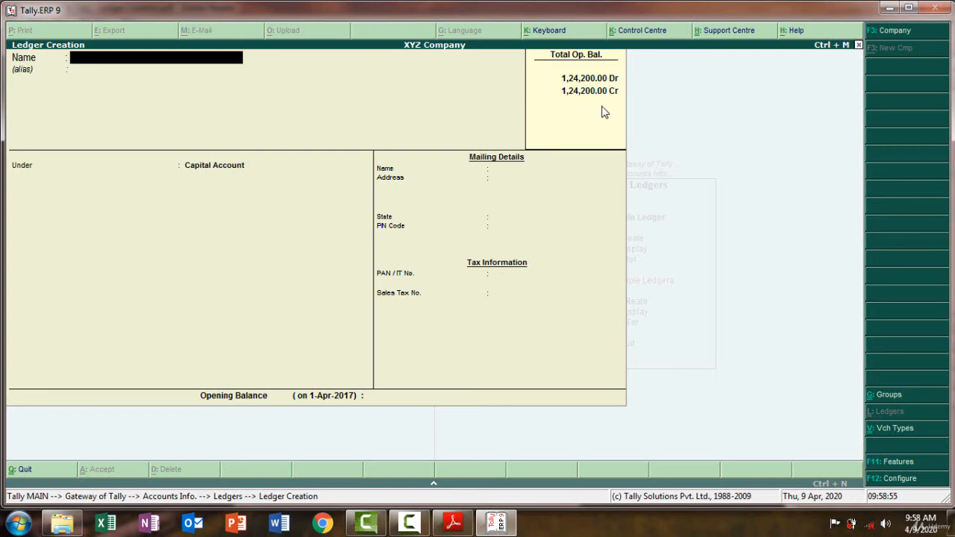
Leave ledger creation and display XYZ Company's Trial Balance in detailed form.
key(Escape)
key(Escape)
key(Escape)
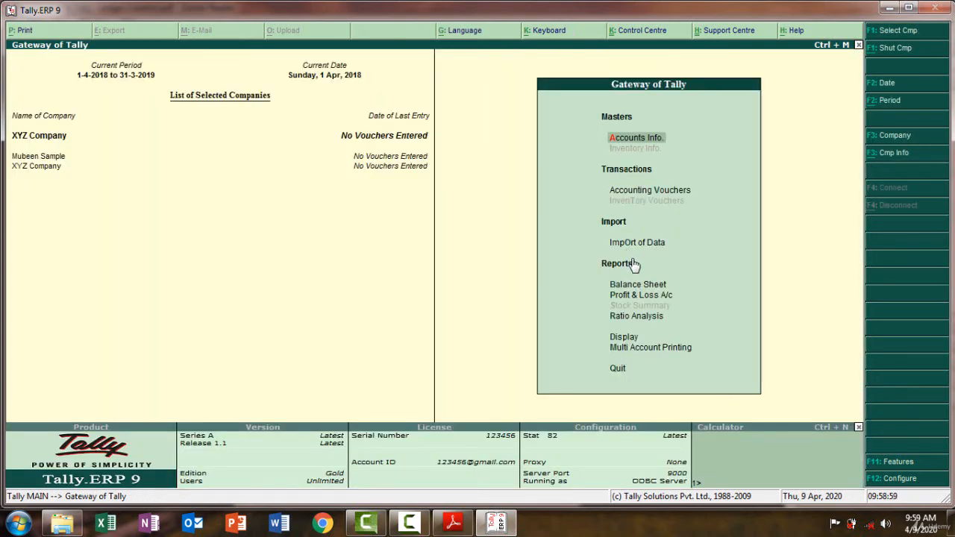
click(628, 339)
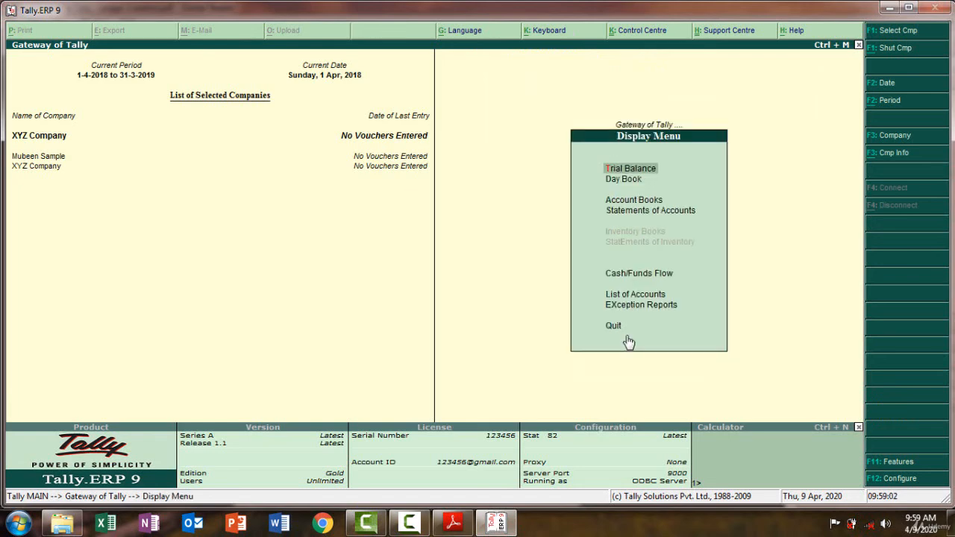
click(643, 170)
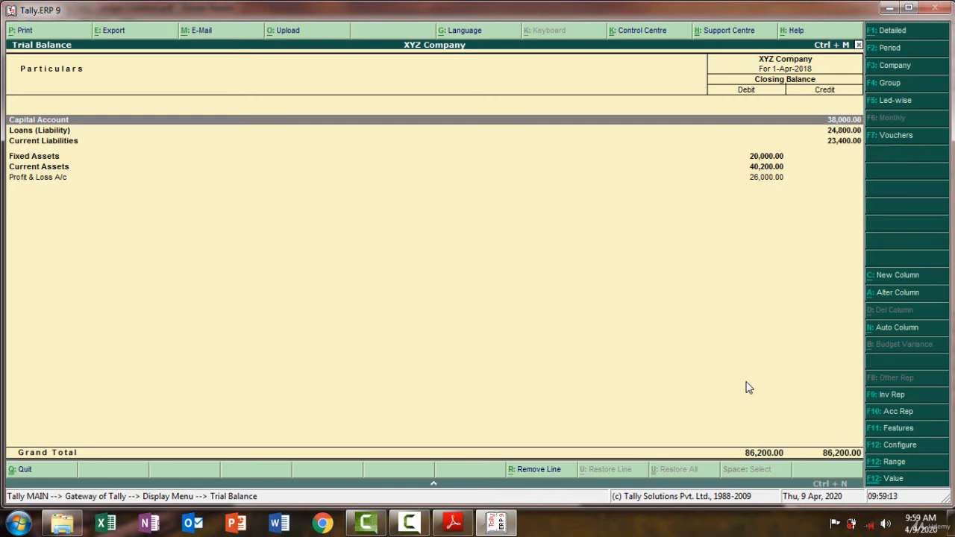
key(alt+F1)
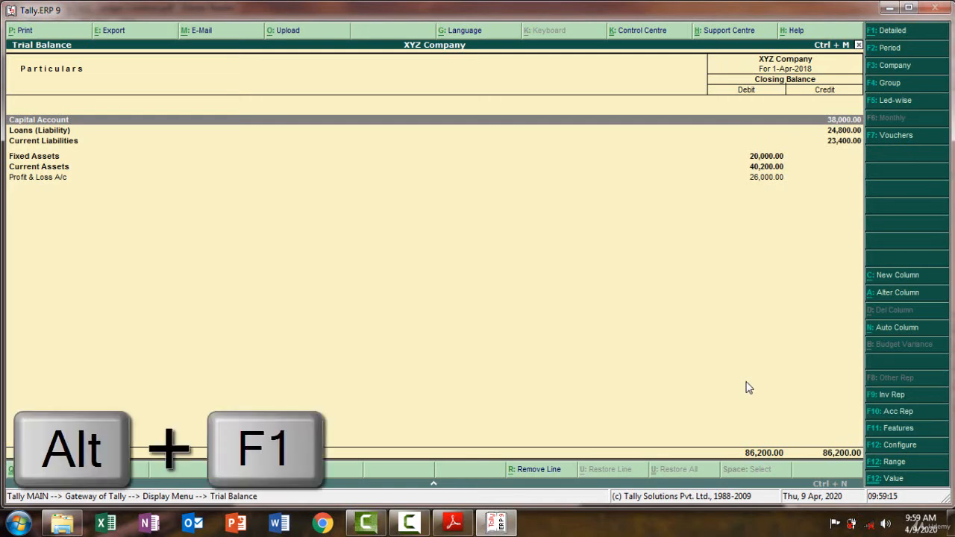
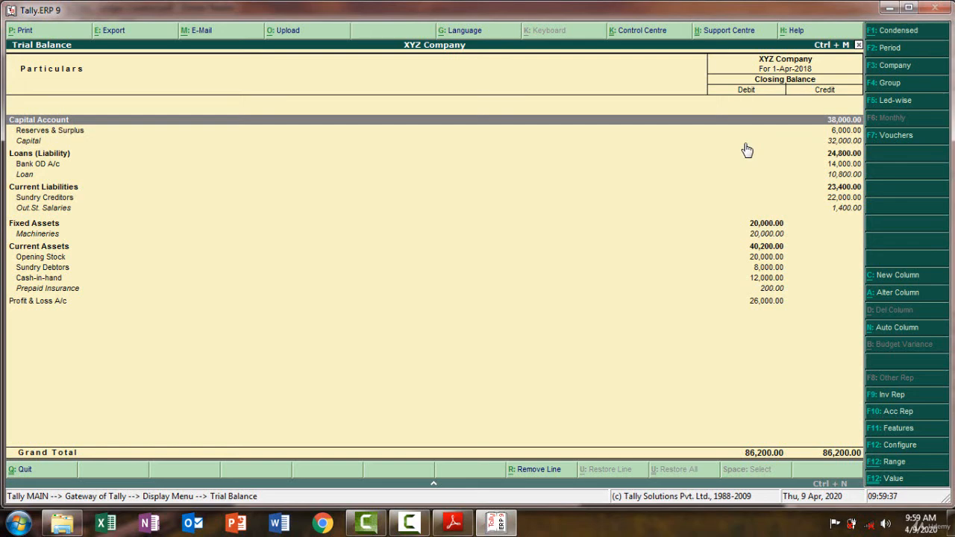
Set the Trial Balance report period to start from 31.03.2017, keeping the default end date.
key(F2)
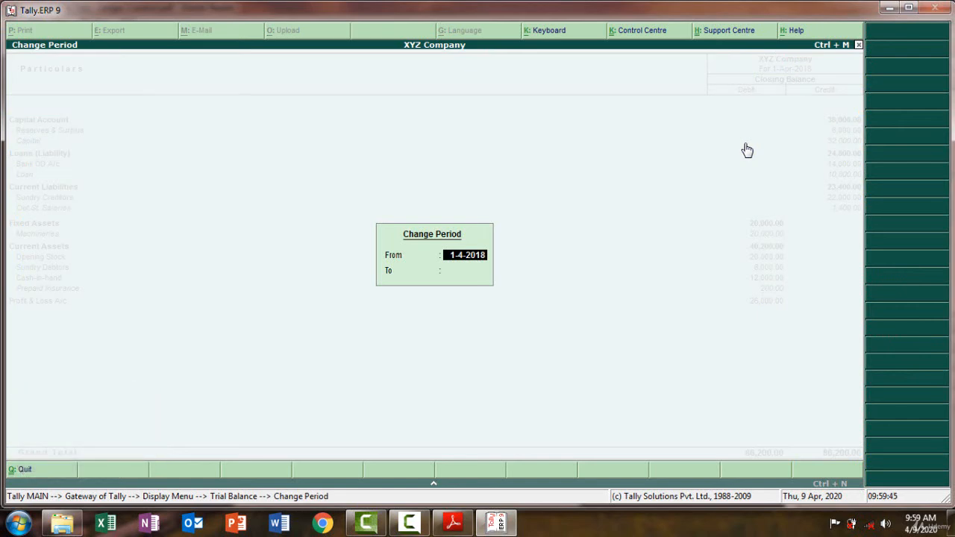
text(31.03.2017)
key(Return)
key(Return)
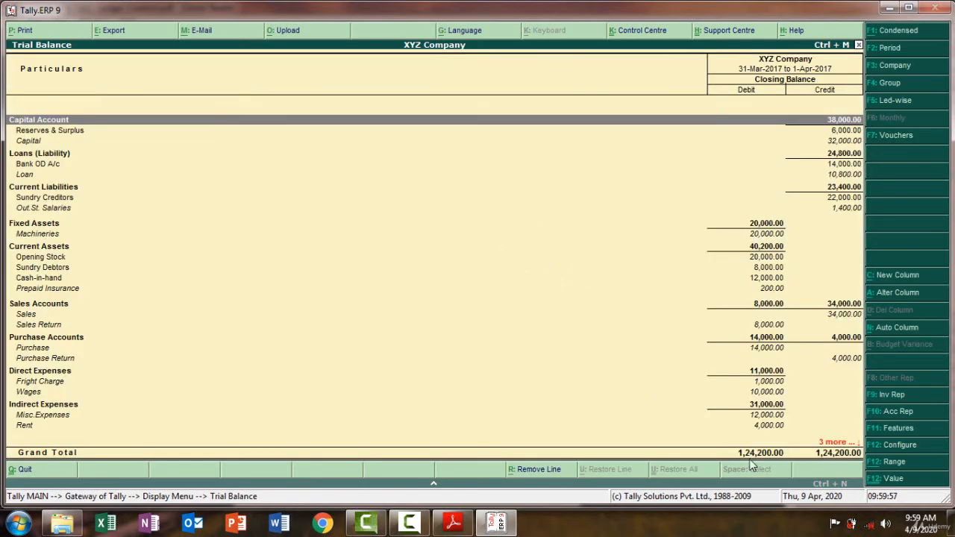
Examine the Trial Balance entries through to the last Indirect Expenses ledger and compare the debit and credit grand totals.
key(Down)
key(Down)
key(Down)
key(Down)
key(Down)
key(Down)
key(Down)
key(Down)
key(Down)
key(Down)
key(Down)
key(Down)
key(Down)
key(Down)
key(Down)
key(Down)
key(Down)
key(Down)
key(Down)
key(Down)
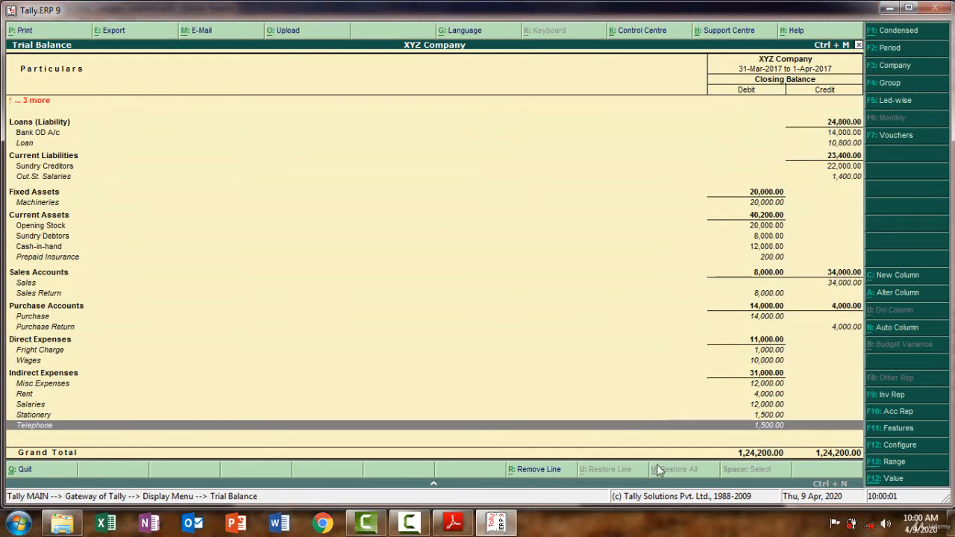
Check the Trial Balance total against the Answers page of the exercise PDF, then return to Tally.
click(447, 525)
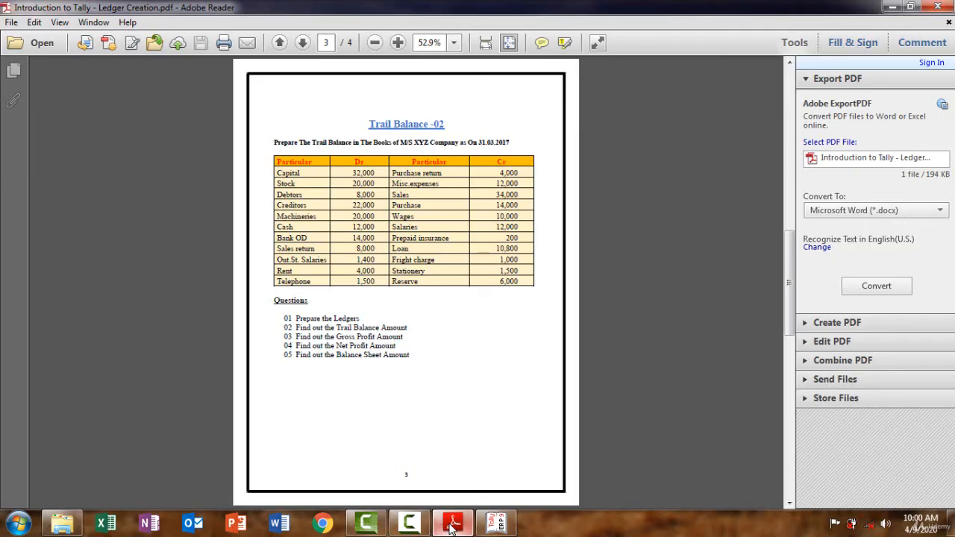
click(789, 492)
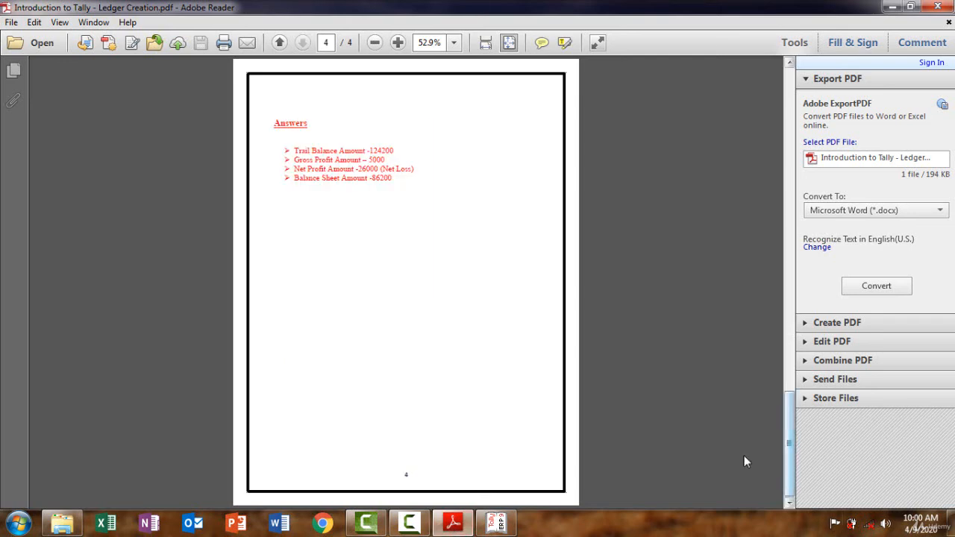
click(498, 527)
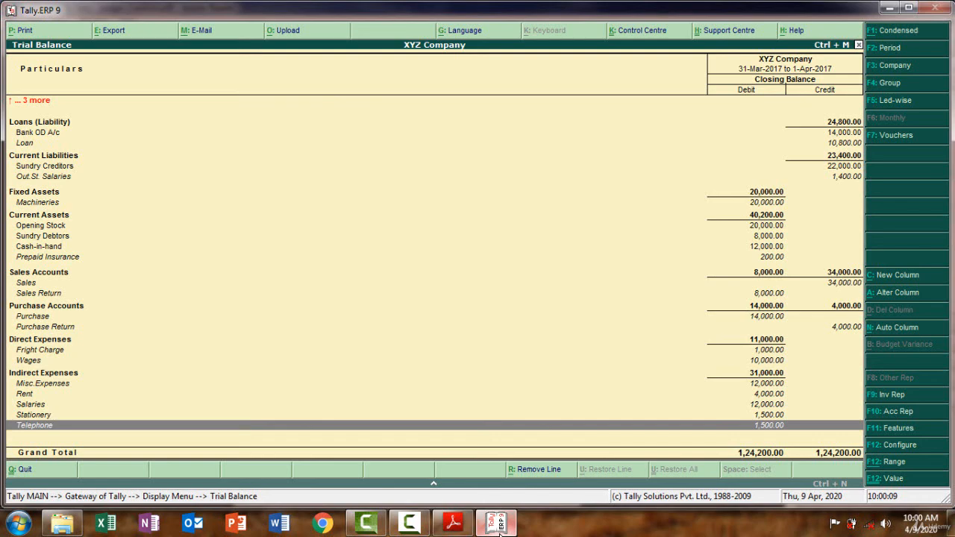
click(499, 527)
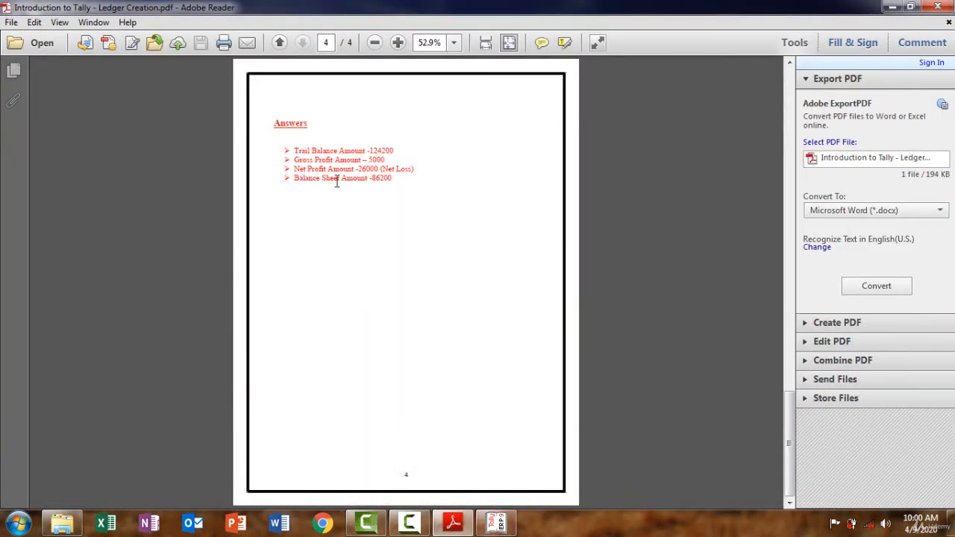
click(496, 524)
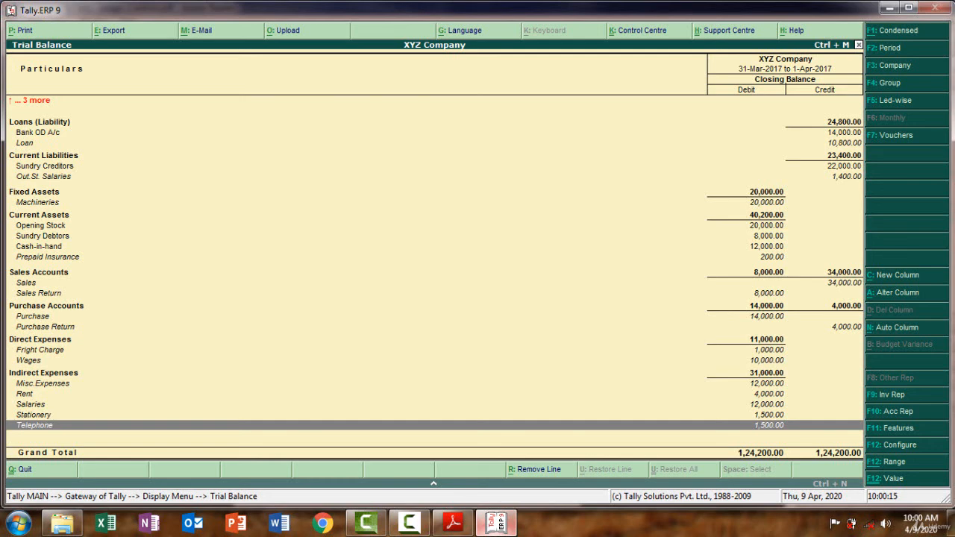
Leave the Trial Balance and display XYZ Company's Profit & Loss A/c in detailed form.
key(Escape)
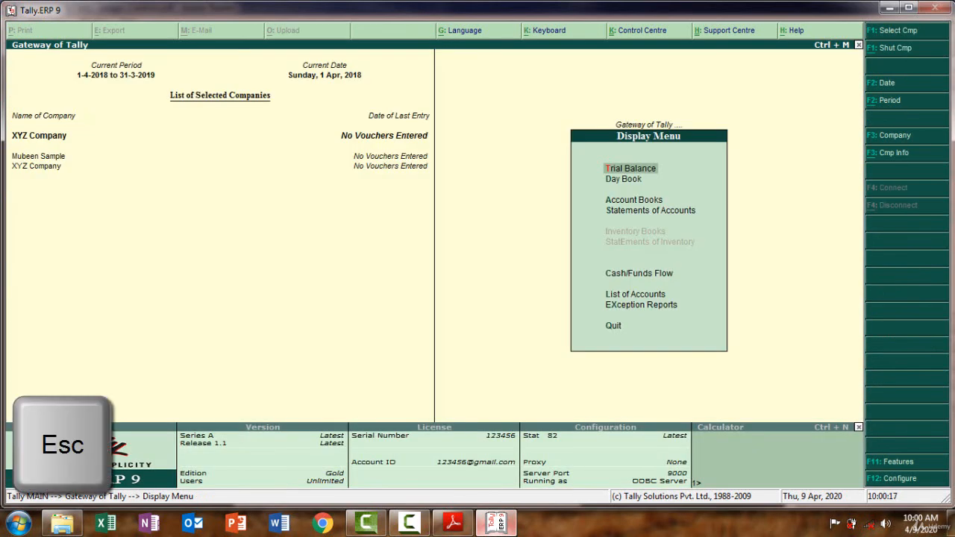
key(Escape)
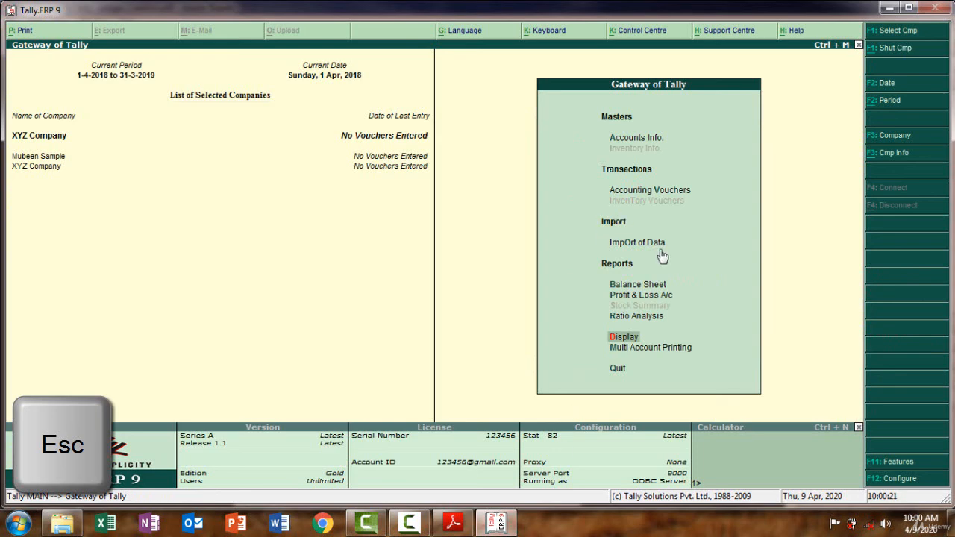
click(635, 299)
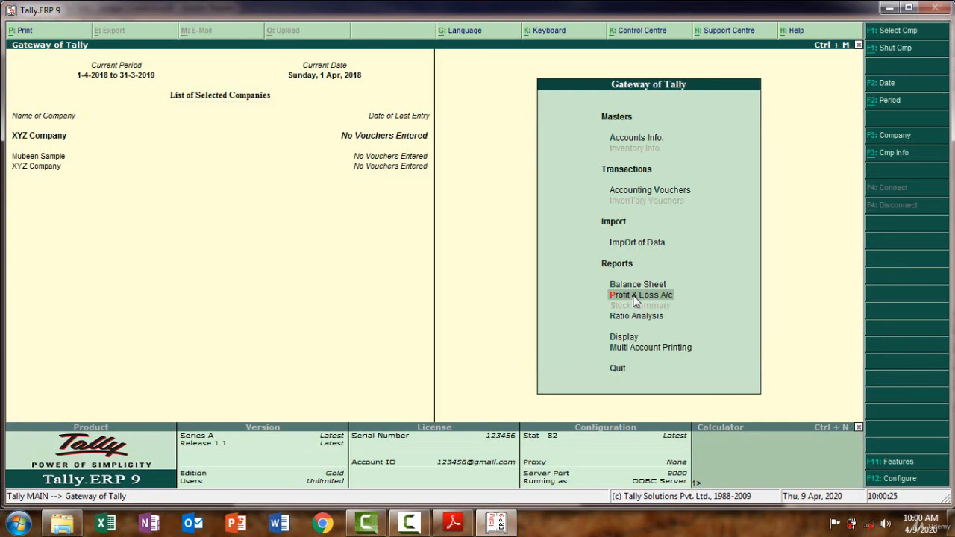
click(635, 298)
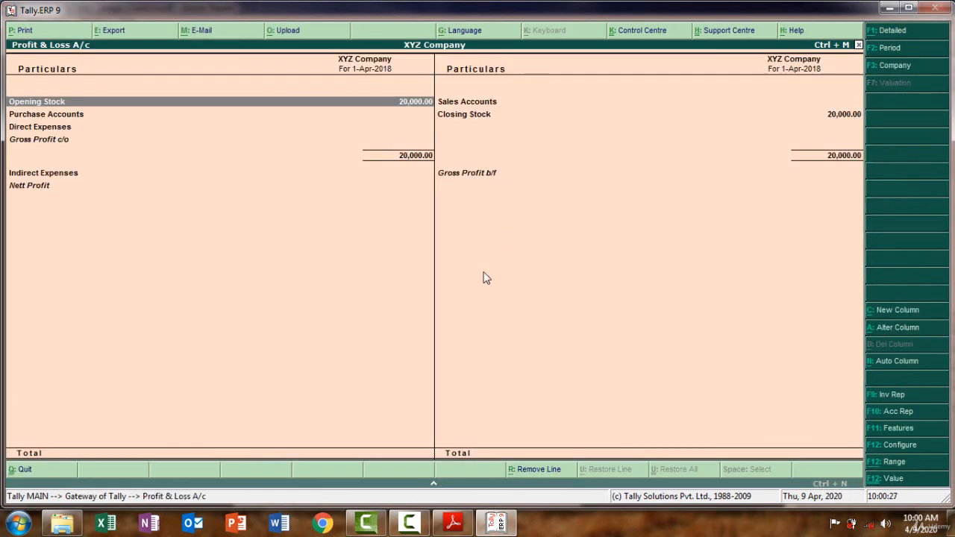
key(alt+F1)
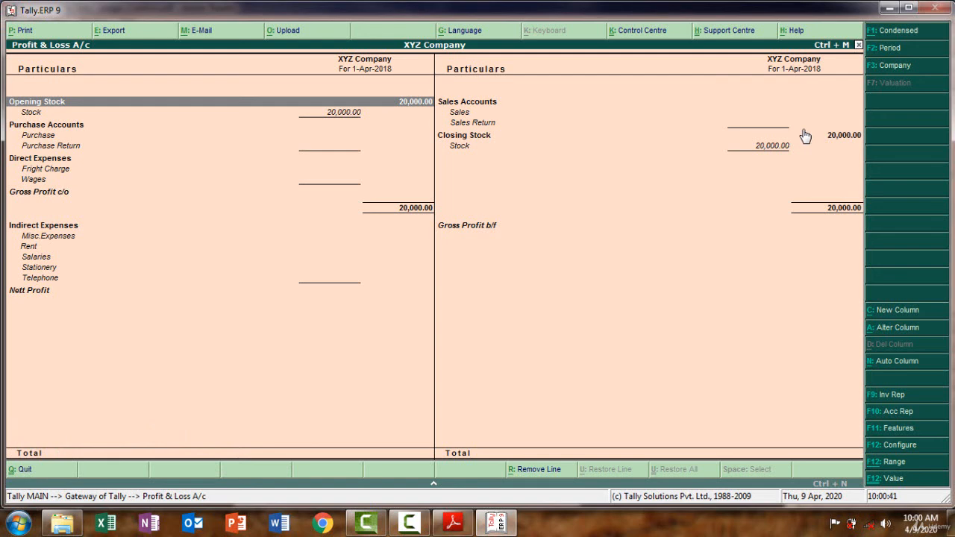
Set the Profit & Loss A/c period to start from 31.03.2017 with the default end date, and return from the Stock Group Summary.
key(F2)
text(31.0)
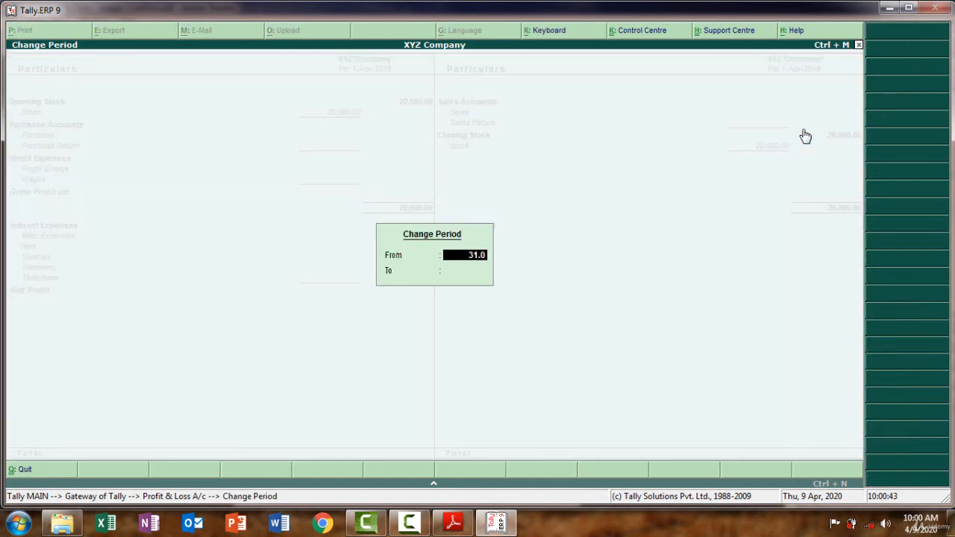
text(3.2017)
key(Return)
key(Return)
double_click(805, 136)
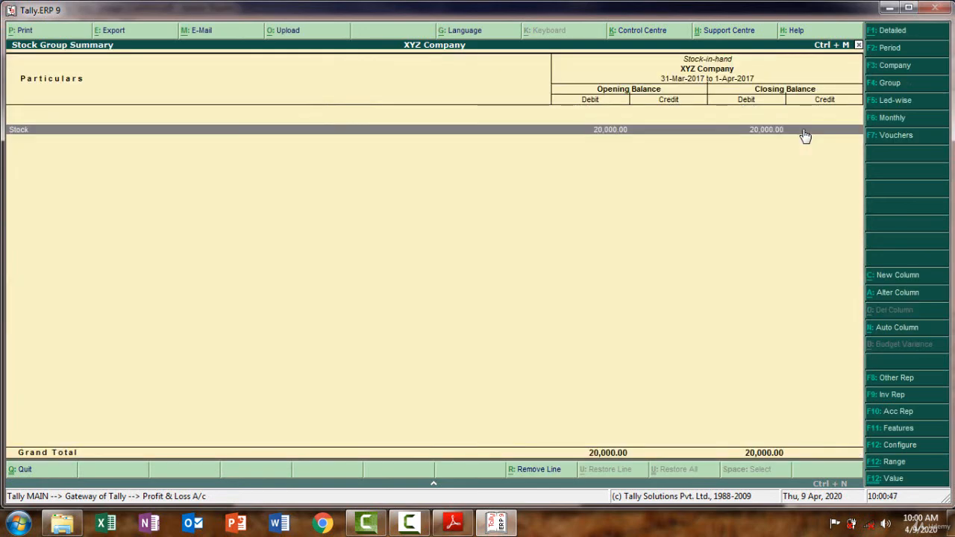
key(Escape)
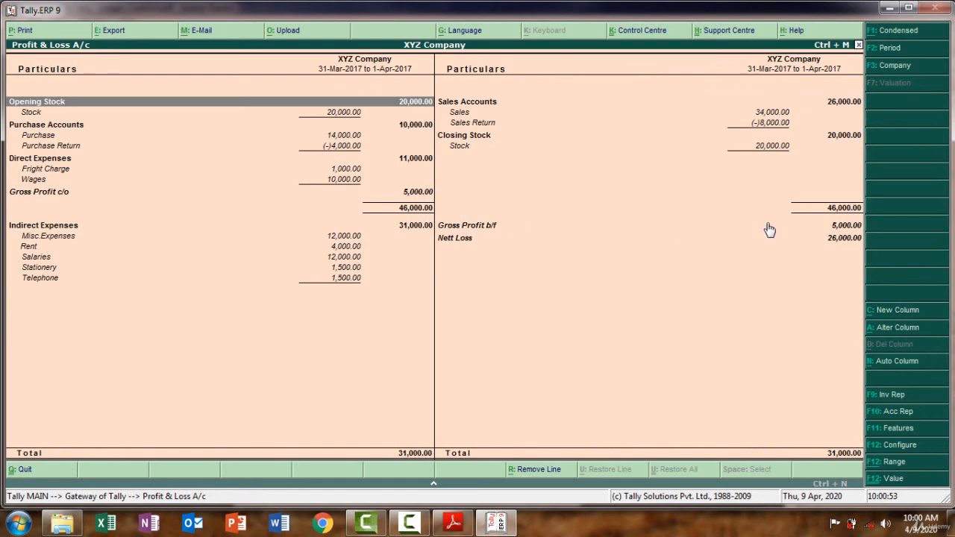
Compare the gross profit and net loss in Tally with the Answers page of the exercise PDF.
click(457, 527)
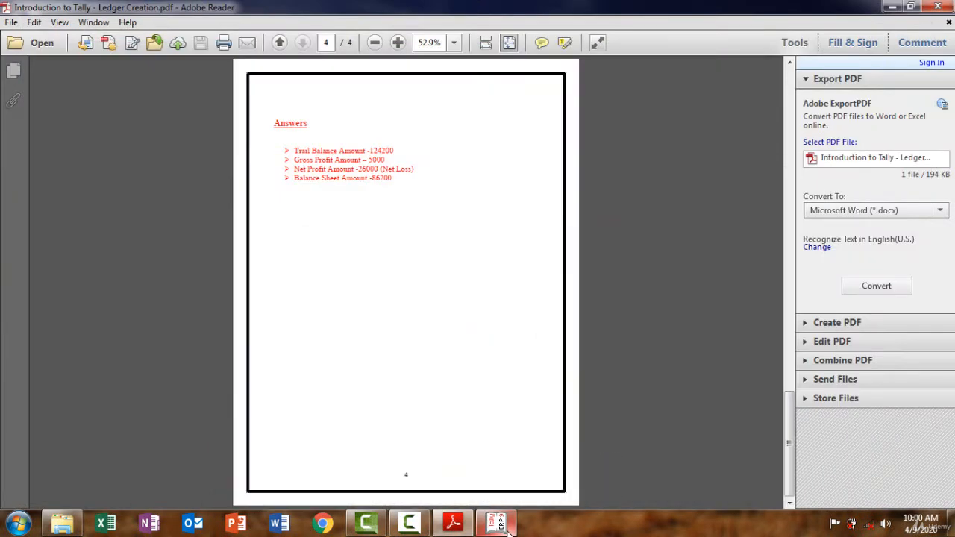
click(498, 525)
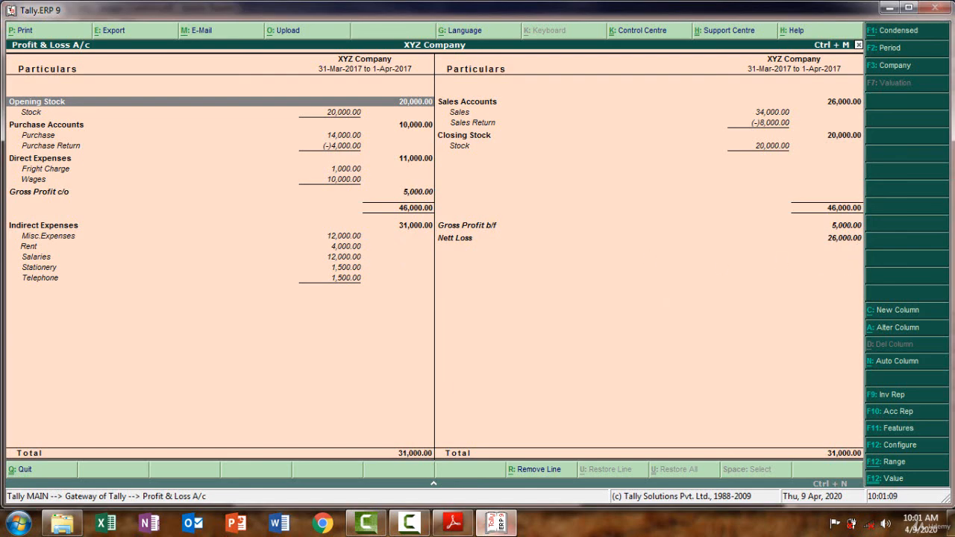
click(454, 524)
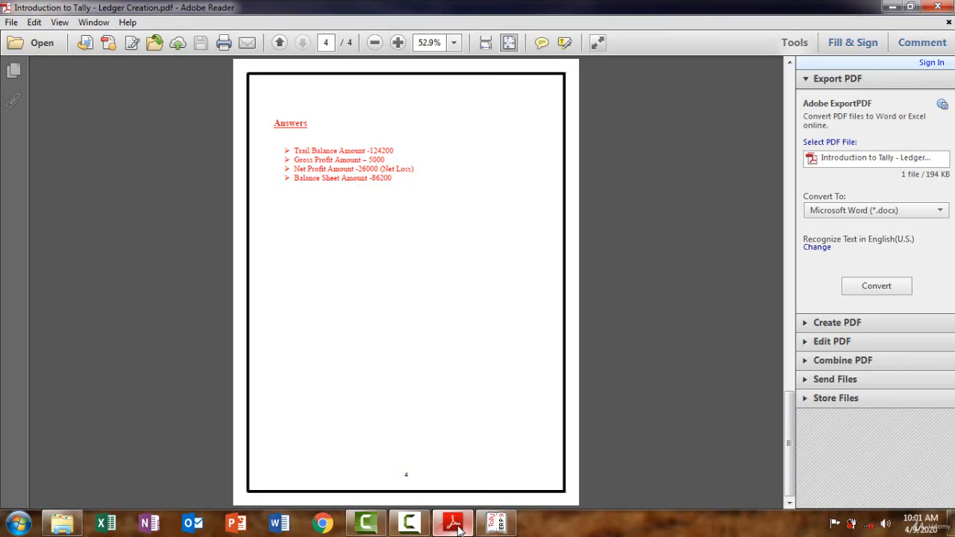
click(455, 525)
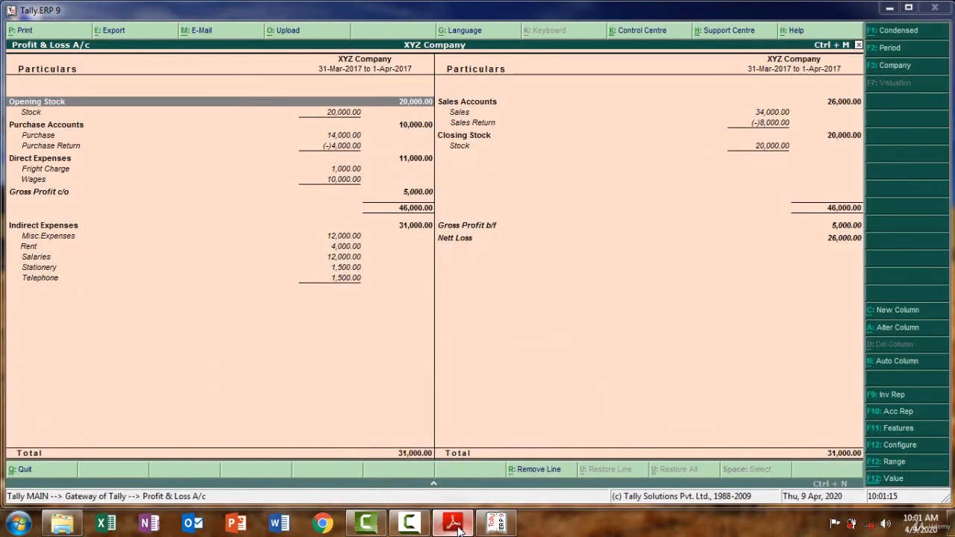
click(455, 524)
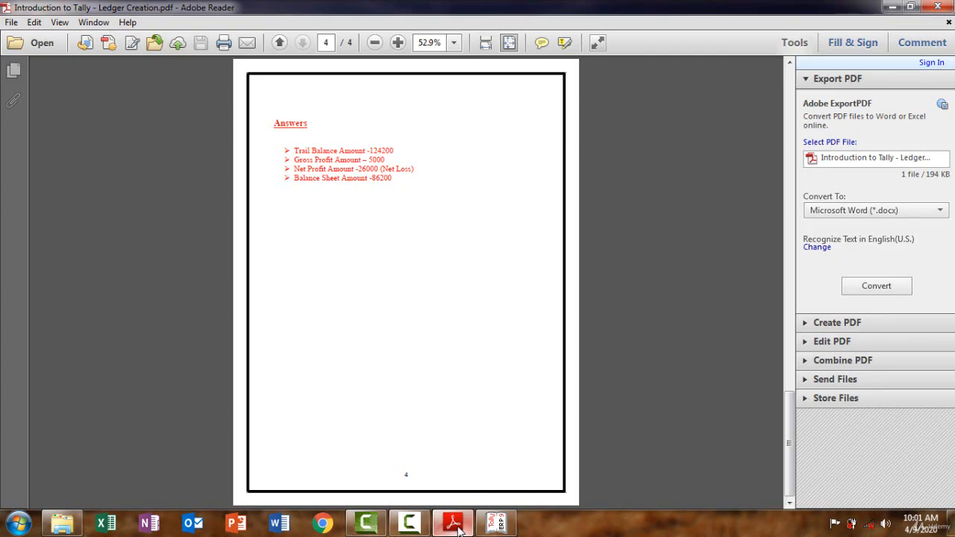
click(456, 525)
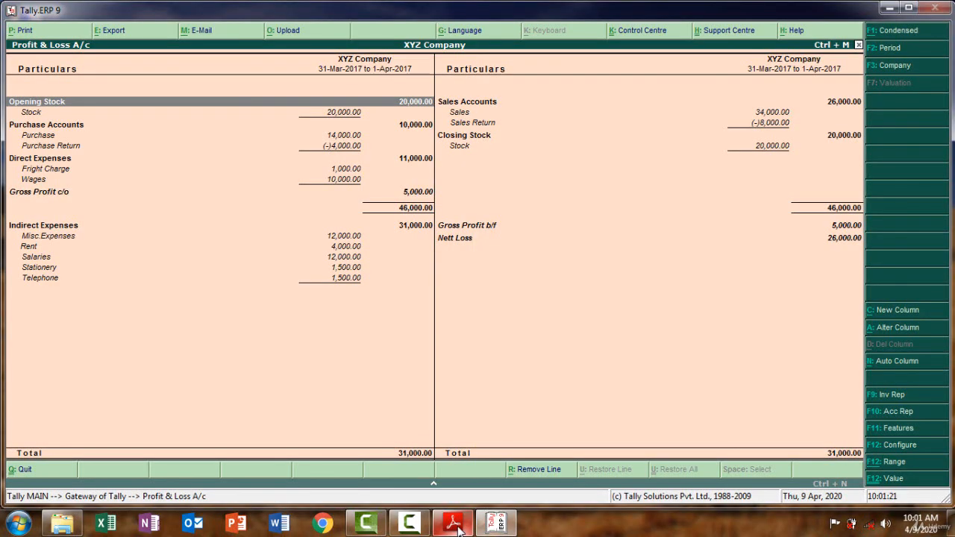
Leave the Profit & Loss A/c and display XYZ Company's Balance Sheet in detailed form.
key(Escape)
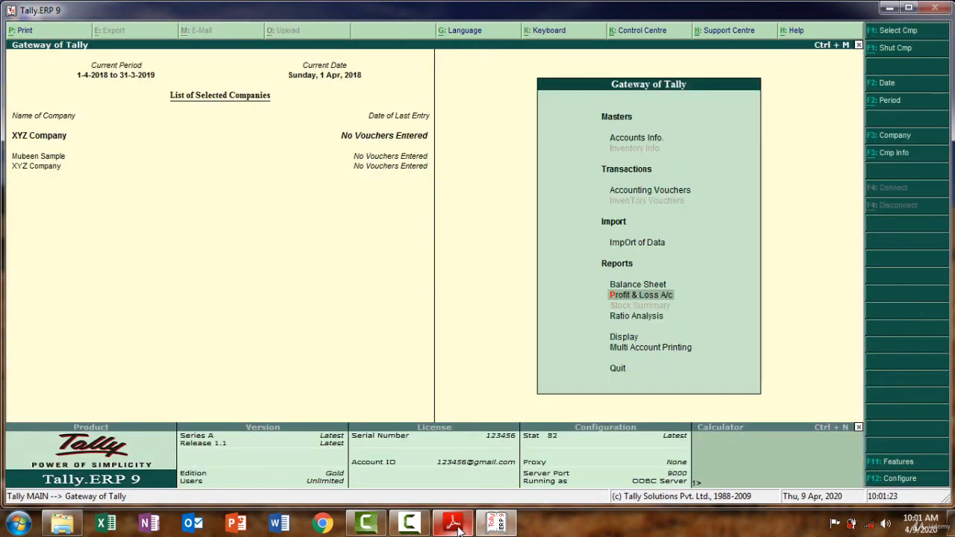
click(649, 287)
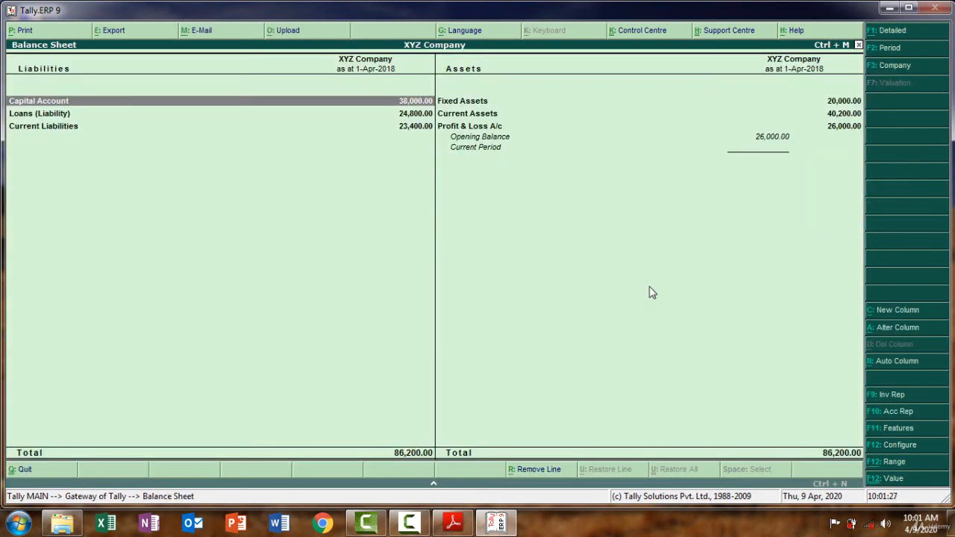
key(alt+F1)
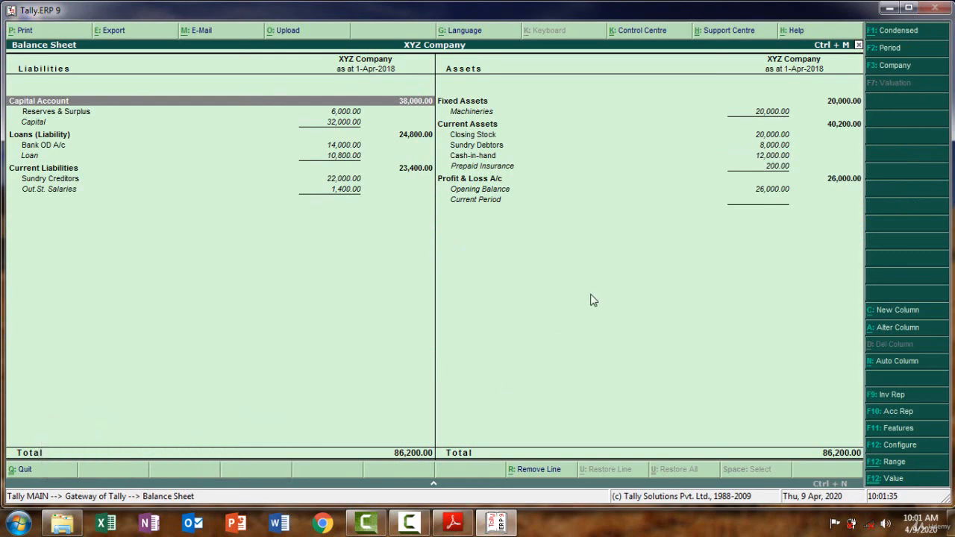
click(497, 524)
Leave the Balance Sheet without quitting Tally, then view the list of single ledgers available for display and close it.
key(Escape)
key(Escape)
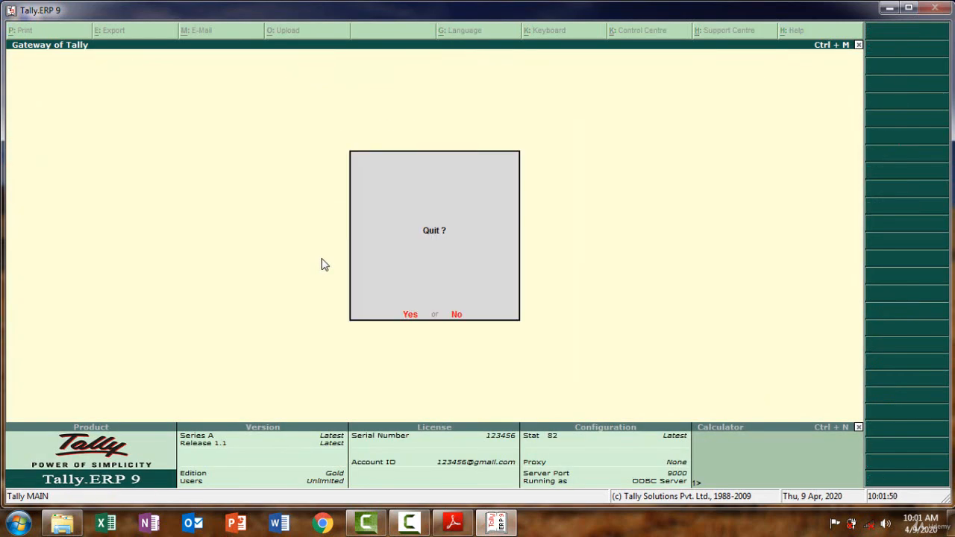
key(n)
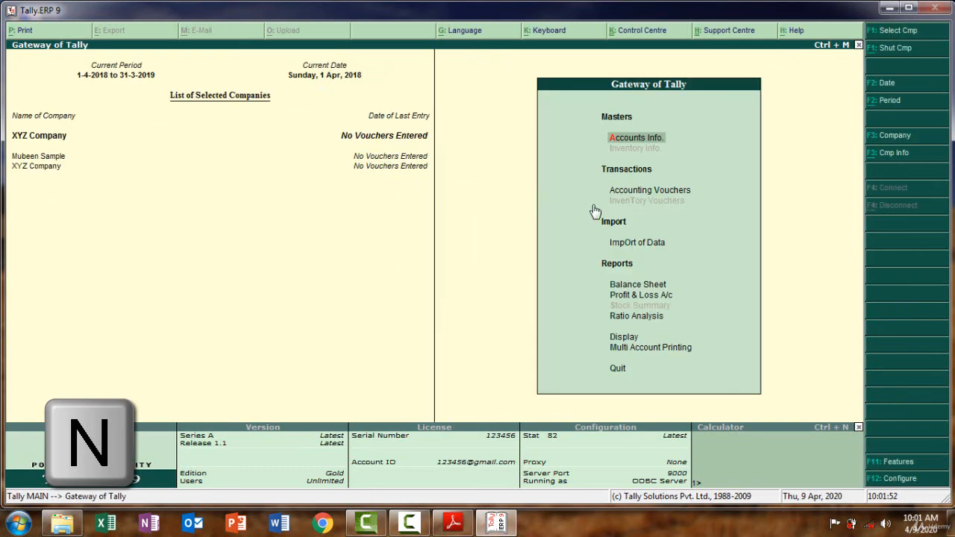
click(639, 143)
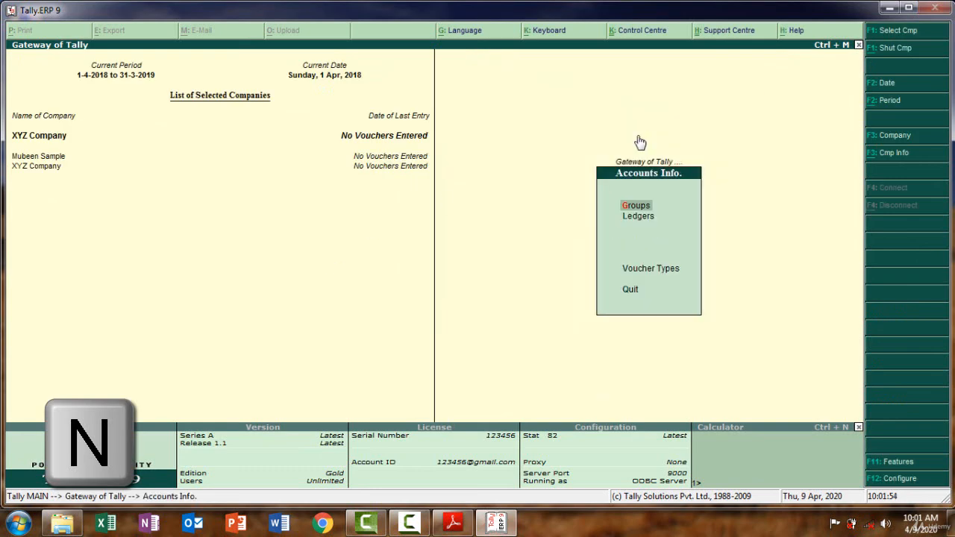
click(643, 215)
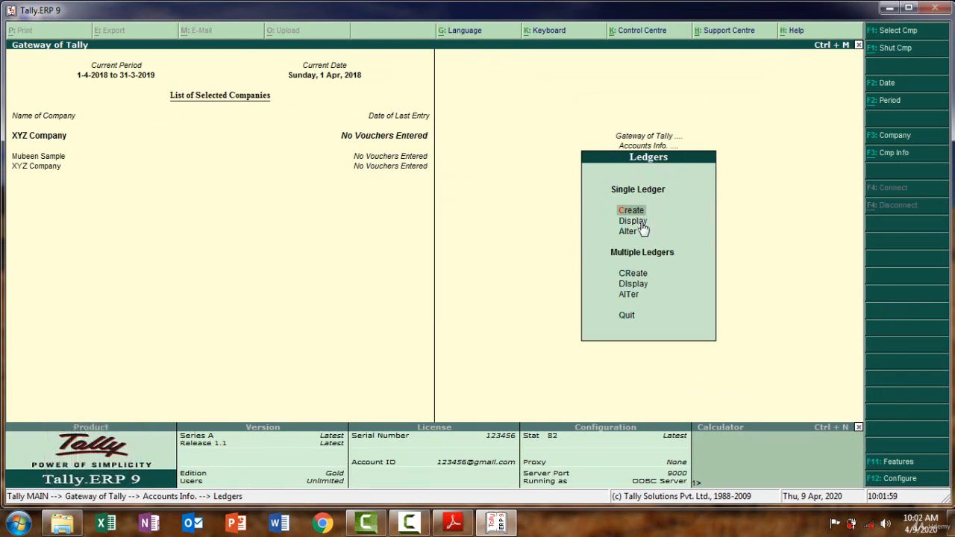
click(640, 223)
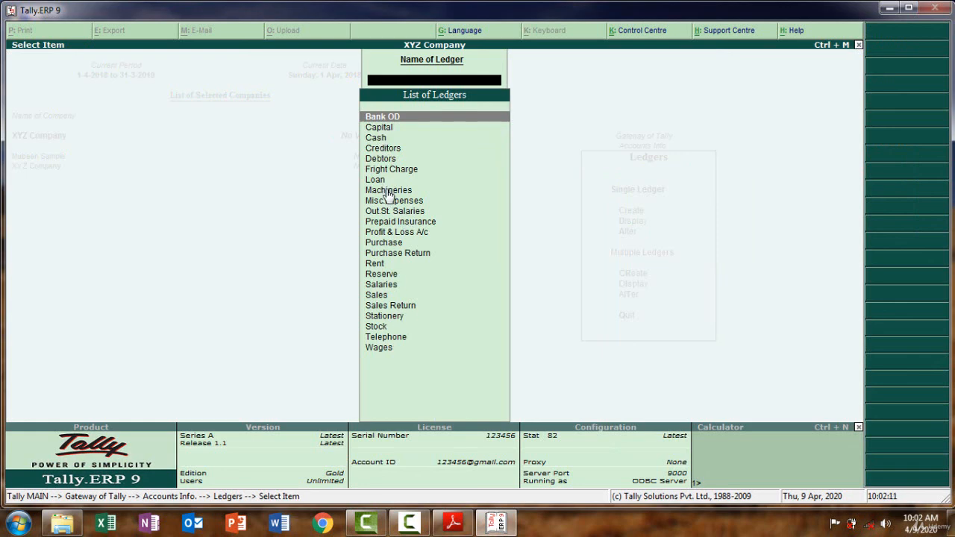
key(Escape)
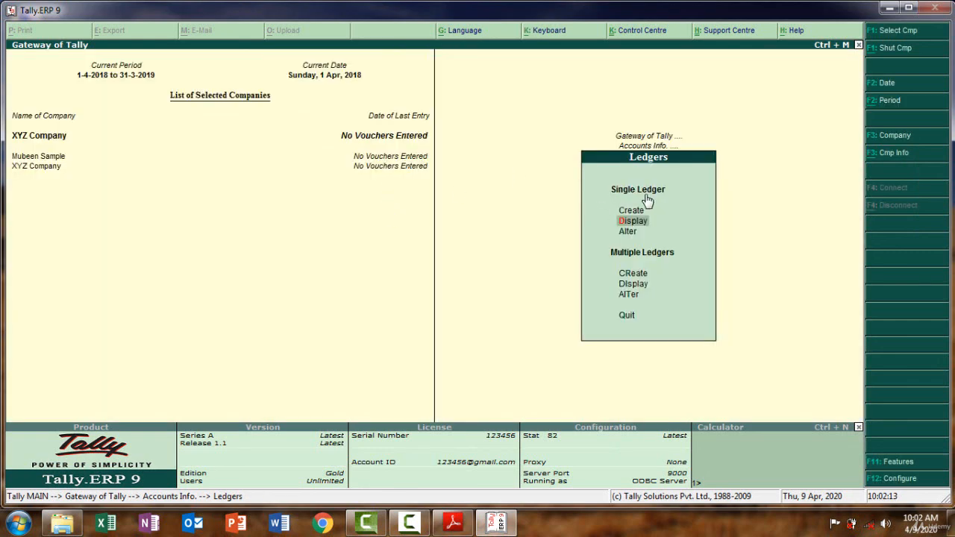
Open the Creditors ledger for alteration and go to its opening balance, accepting Not Applicable as the state and keeping the other details.
click(621, 231)
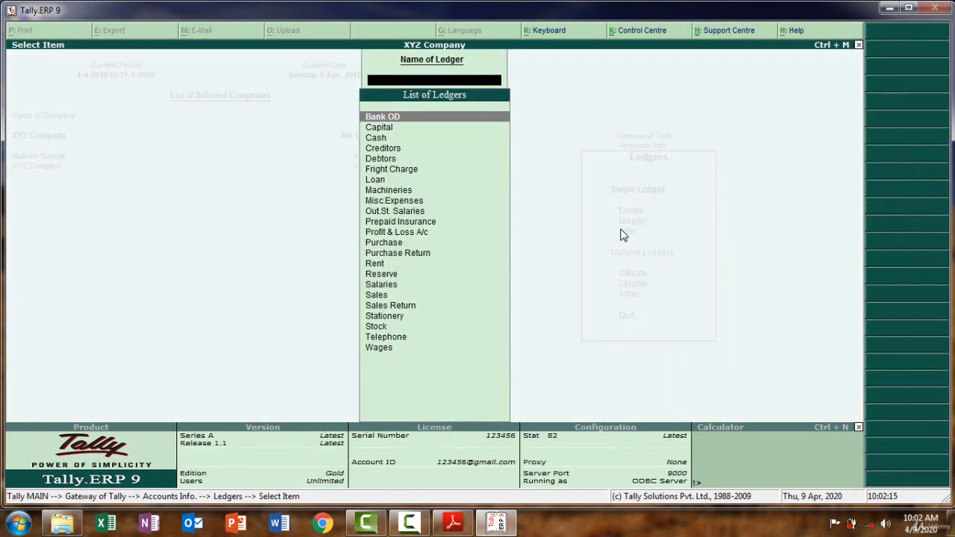
click(389, 150)
click(389, 150)
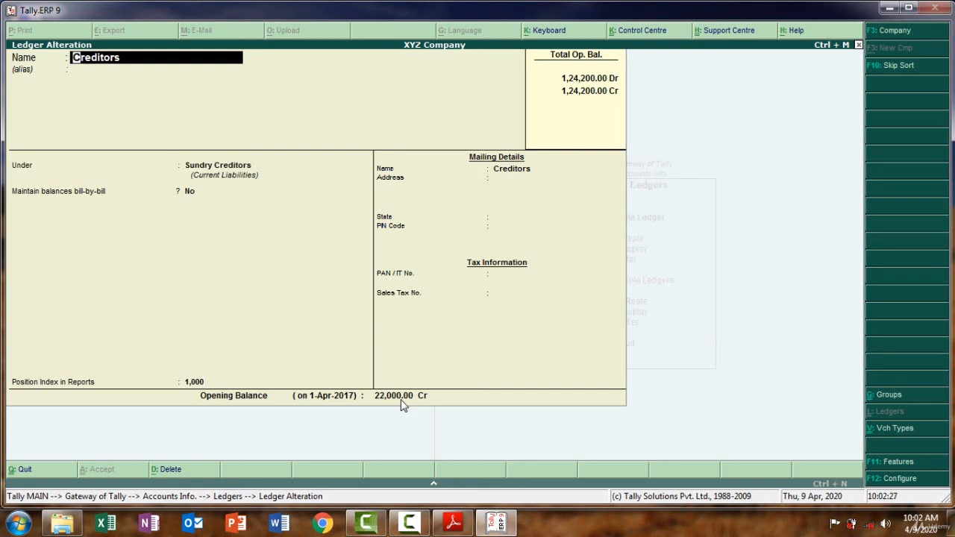
key(Return)
key(Return)
key(Return)
key(Return)
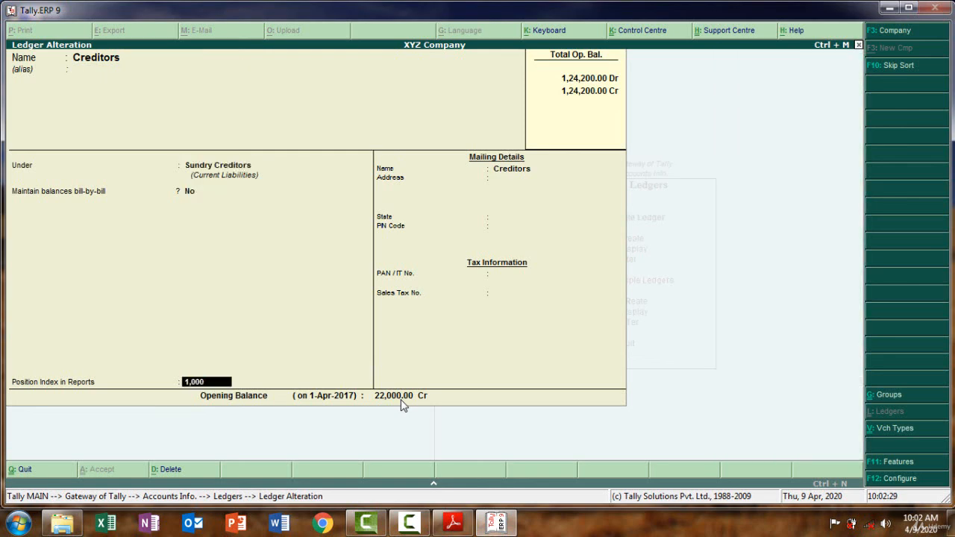
key(Return)
key(Return)
key(Return)
key(Return)
key(Return)
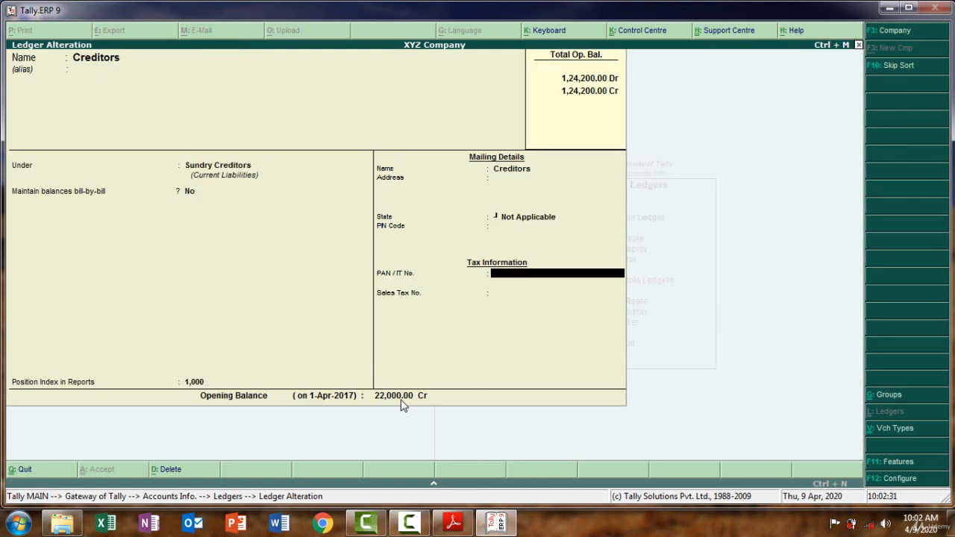
key(Return)
key(Return)
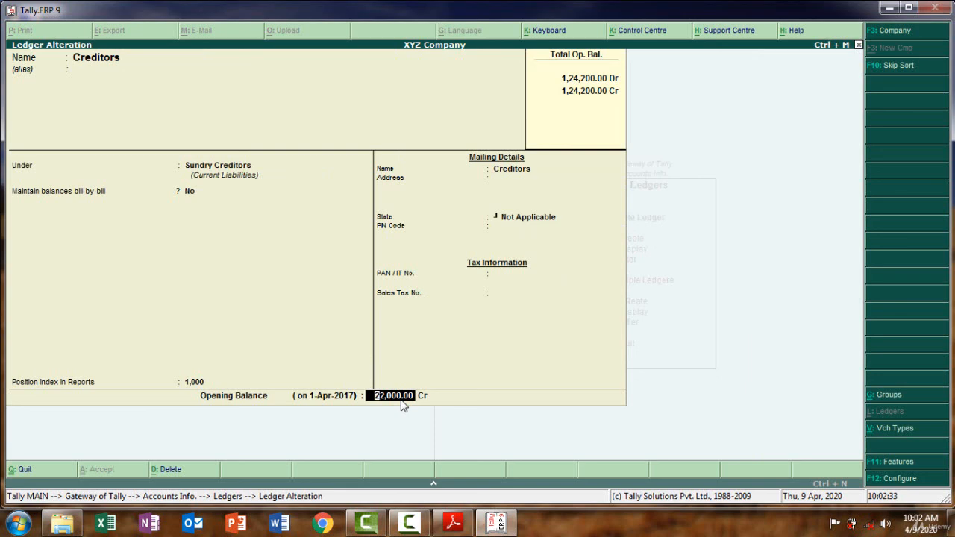
Enter 20,000 Cr as the Creditors ledger's opening balance, but decline to accept the alteration.
text(20,)
text(00)
text(0)
key(Return)
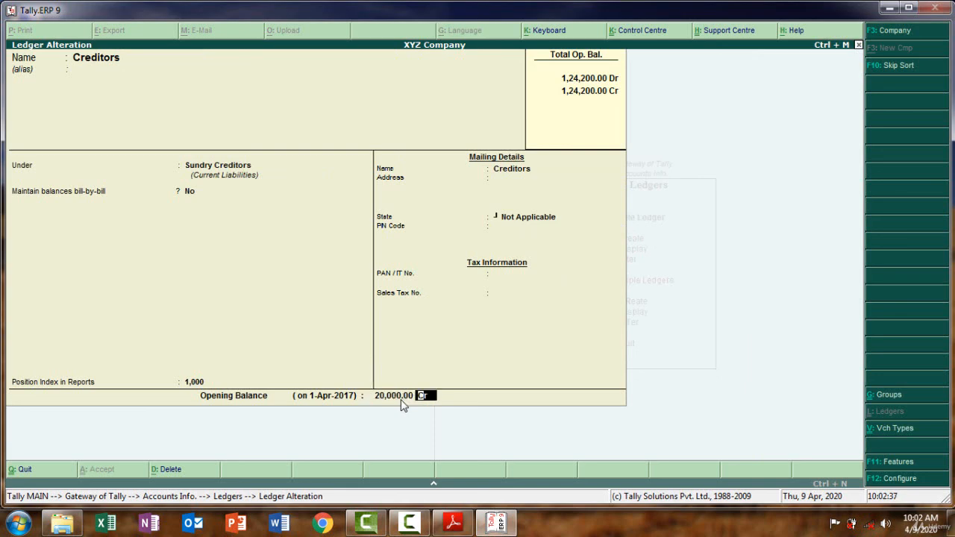
key(Return)
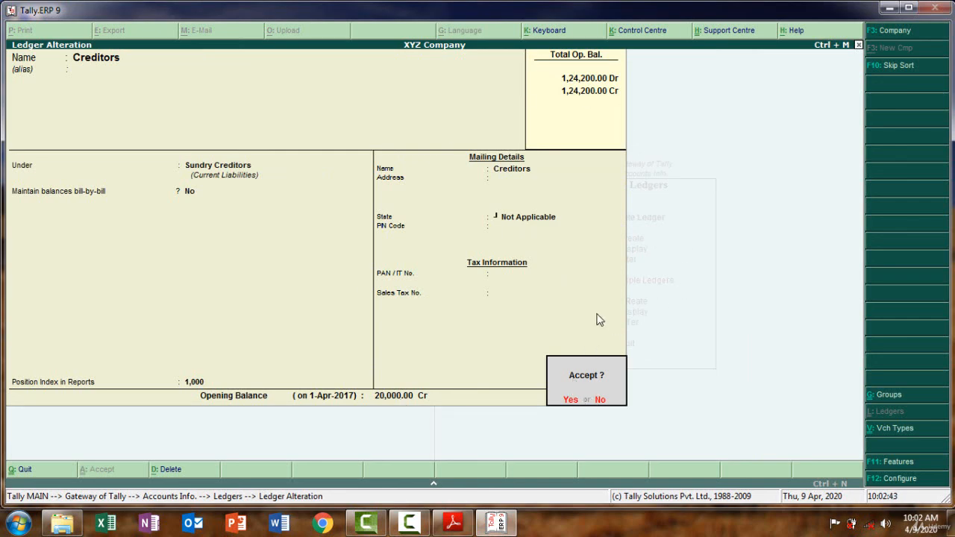
click(604, 402)
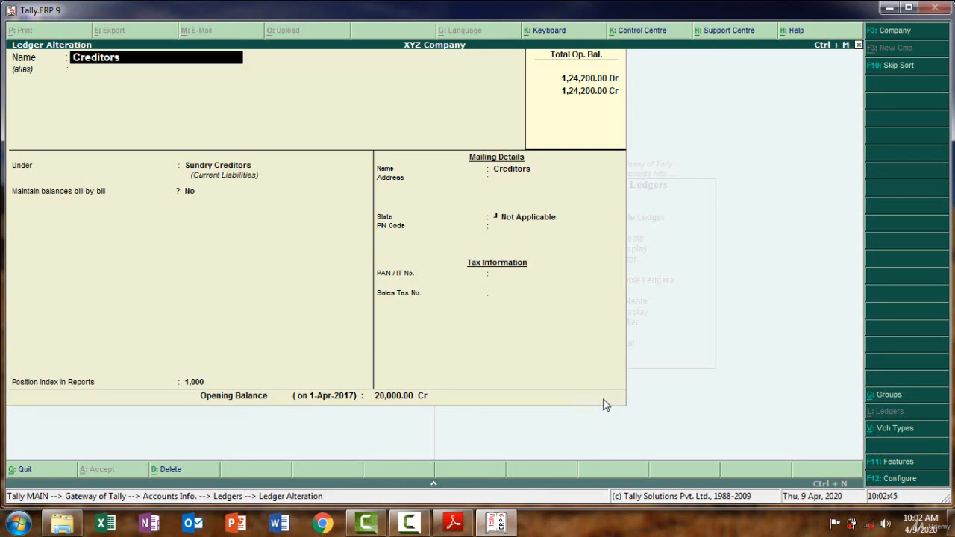